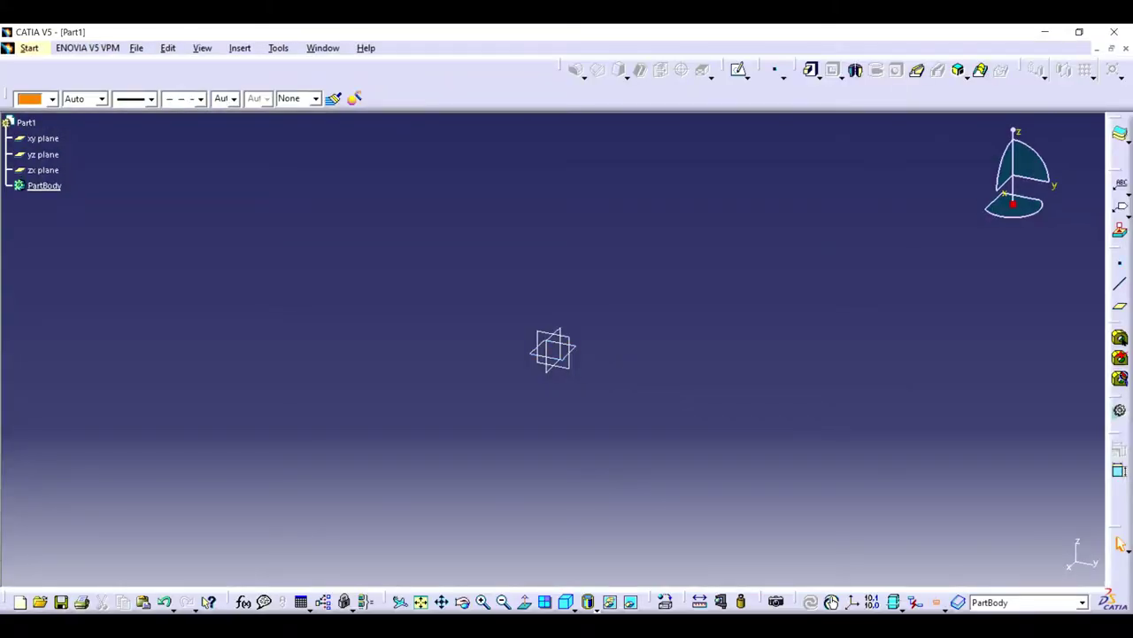
- Open a new sketch on Part1's yz plane, picked in the specification tree
left_click(43, 155)
left_click(738, 69)
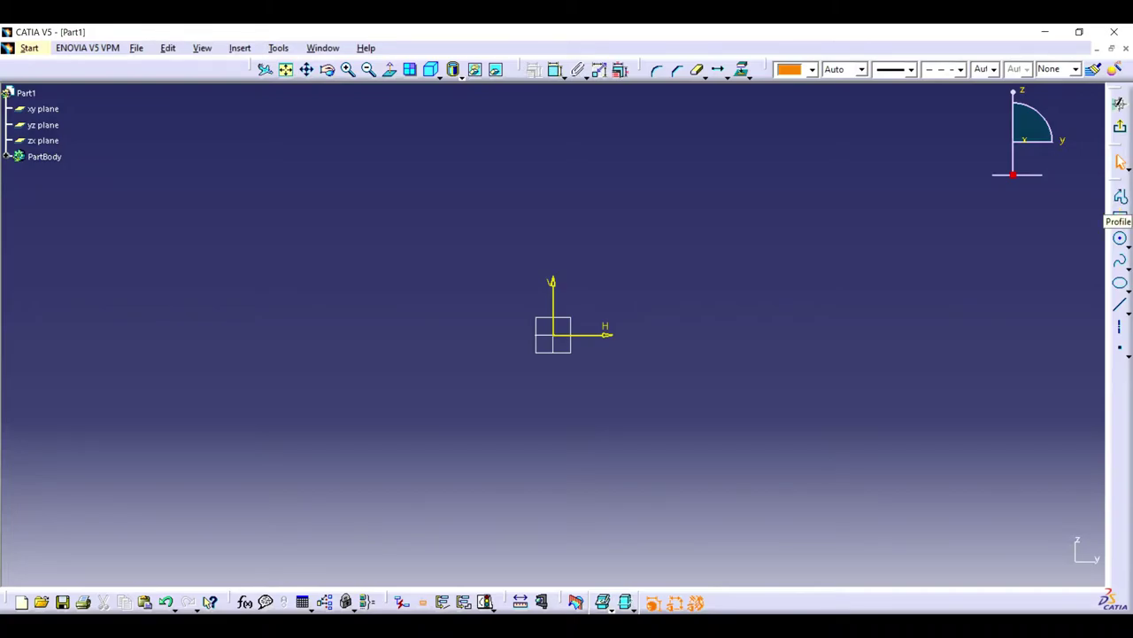
- Draw a vertical, slanted, vertical three-line profile left of the origin
left_click(1120, 196)
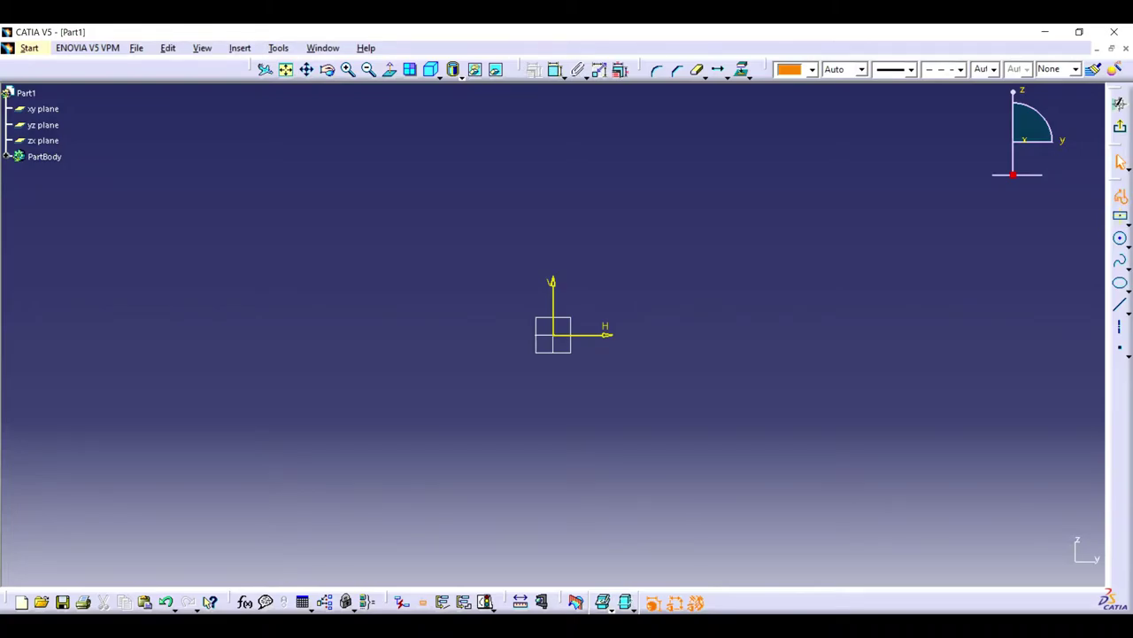
left_click(473, 334)
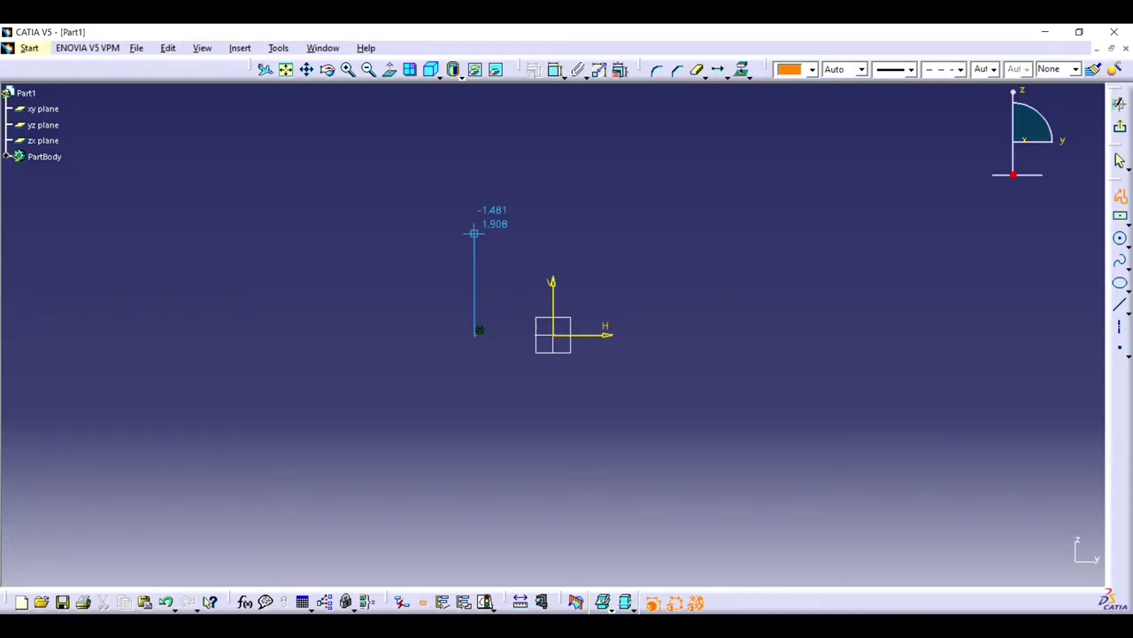
left_click(473, 233)
left_click(534, 190)
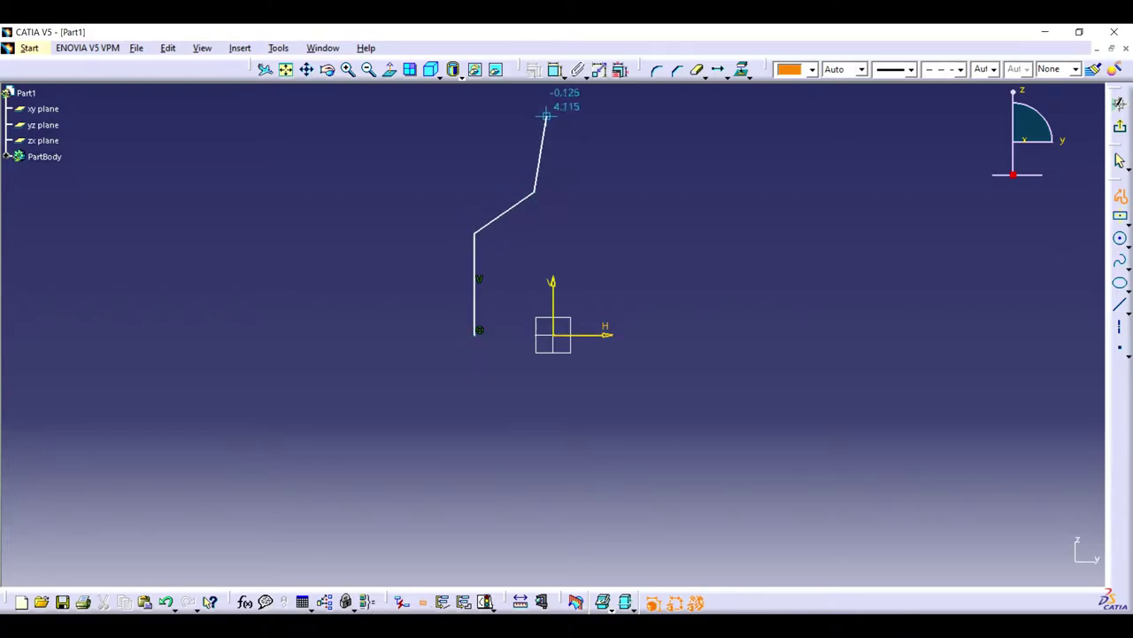
left_click(534, 102)
key("Escape")
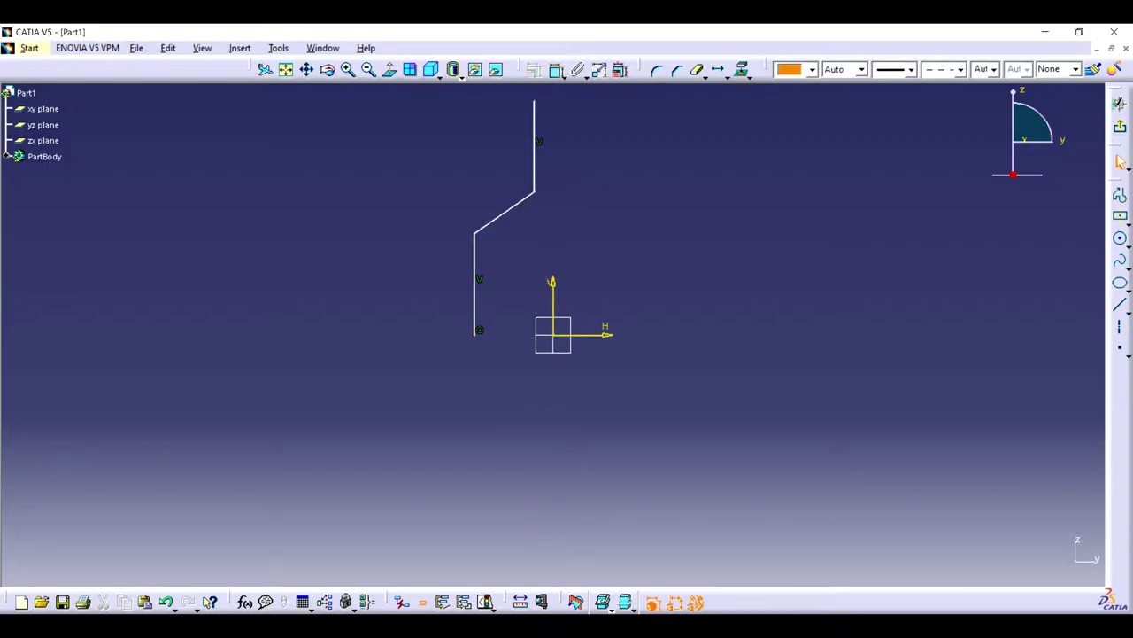
- Constrain the bend to 135° and the lower vertical line 5 from the vertical axis
double_click(478, 252)
type("135deg")
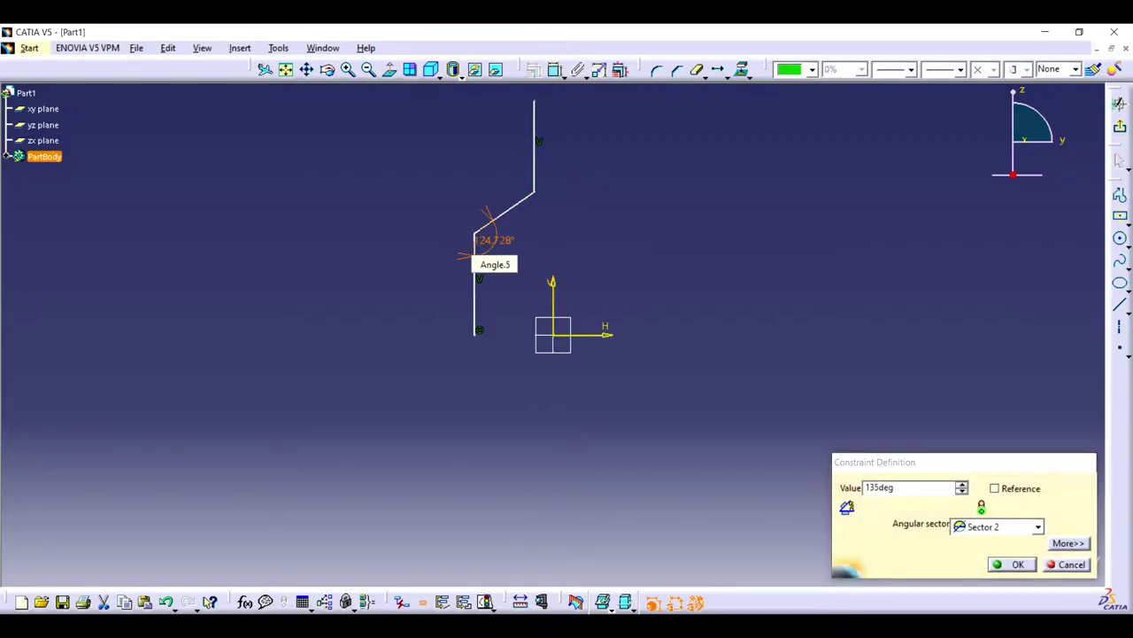
key("Return")
left_click(475, 284)
left_click(552, 301)
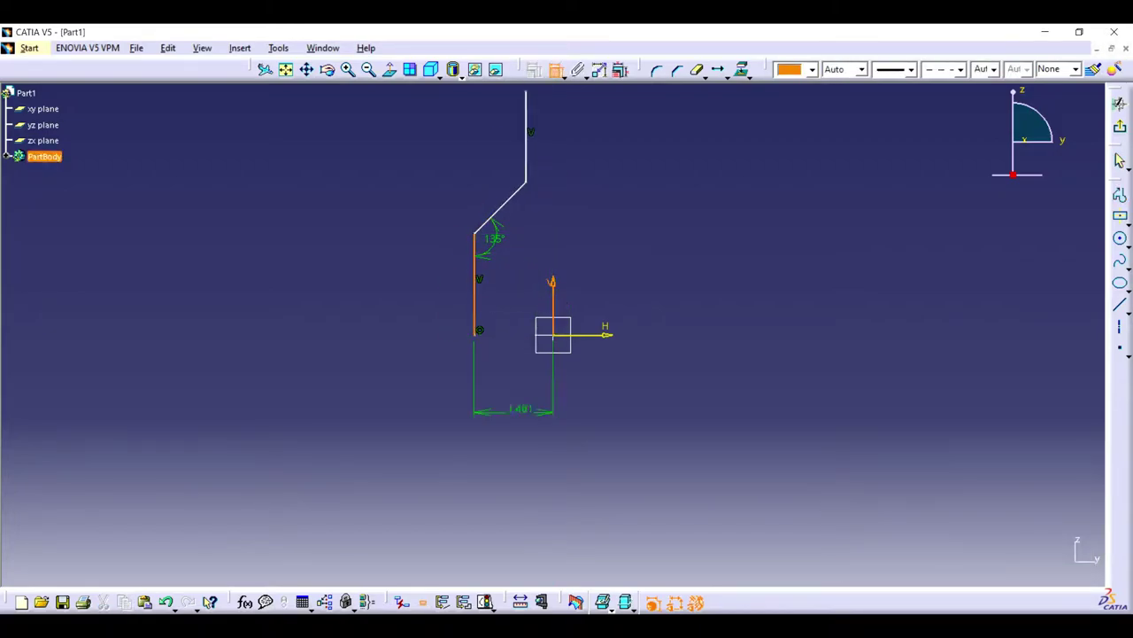
left_click(513, 429)
double_click(513, 430)
type("5")
key("Return")
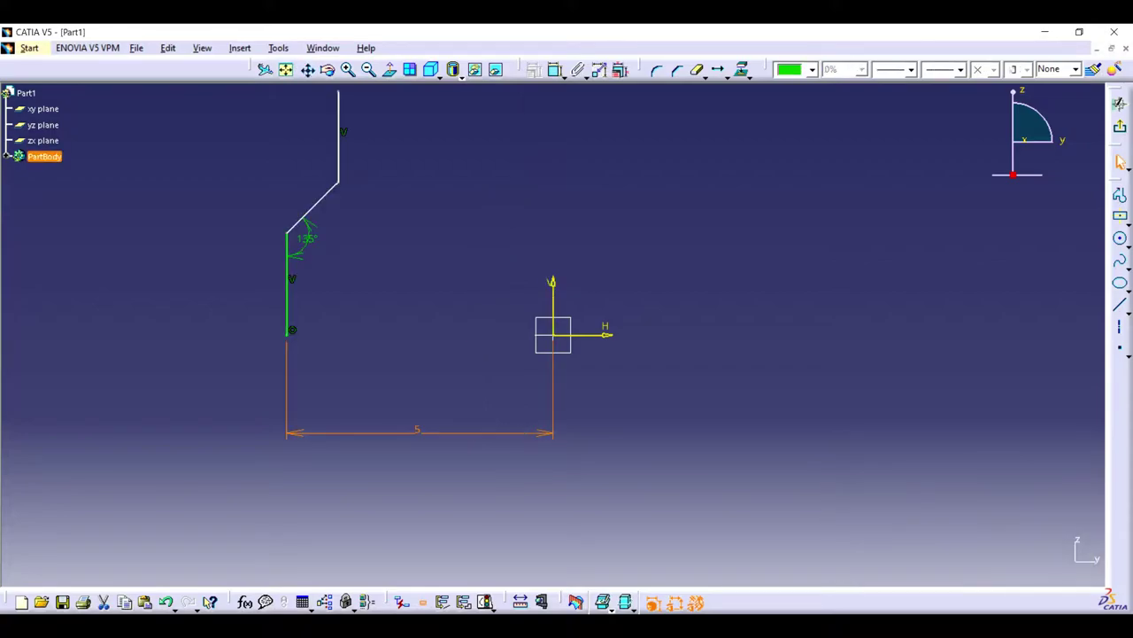
middle_click_drag(480, 165, 552, 324)
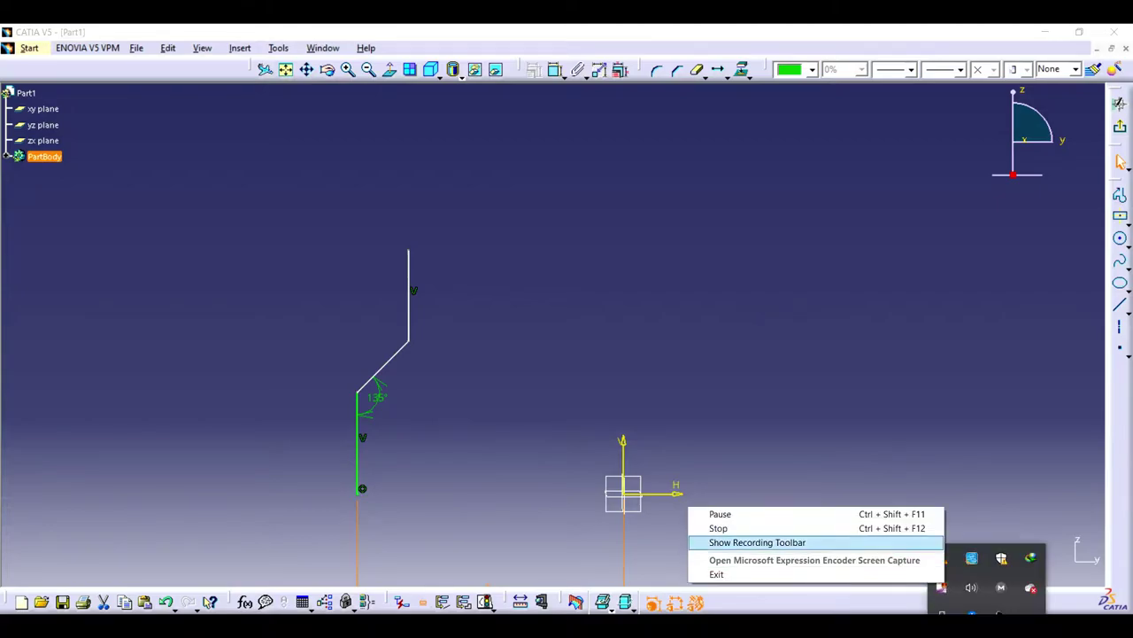
left_click(359, 438)
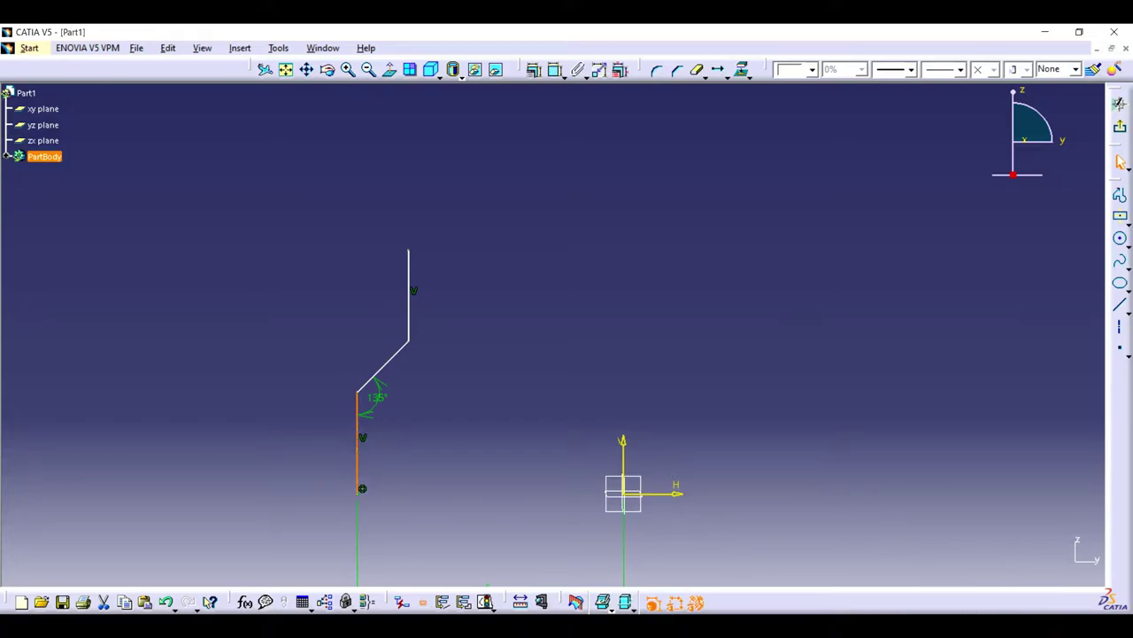
- Dimension the lower vertical segment to a length of 5
left_click(556, 69)
left_click(125, 382)
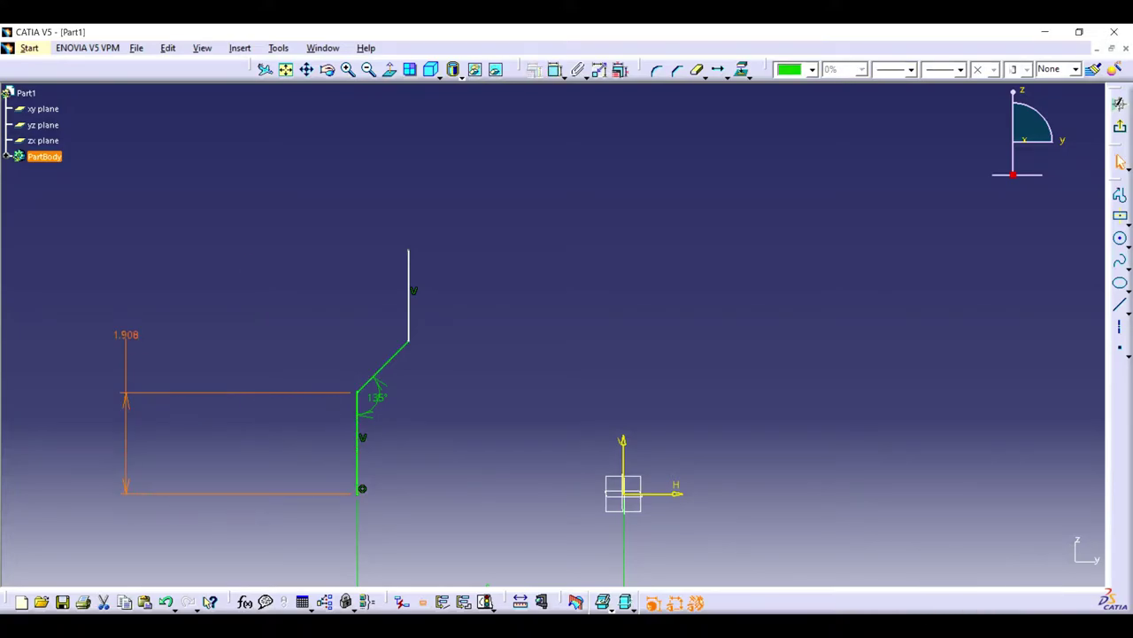
double_click(126, 381)
type("5in")
key("Return")
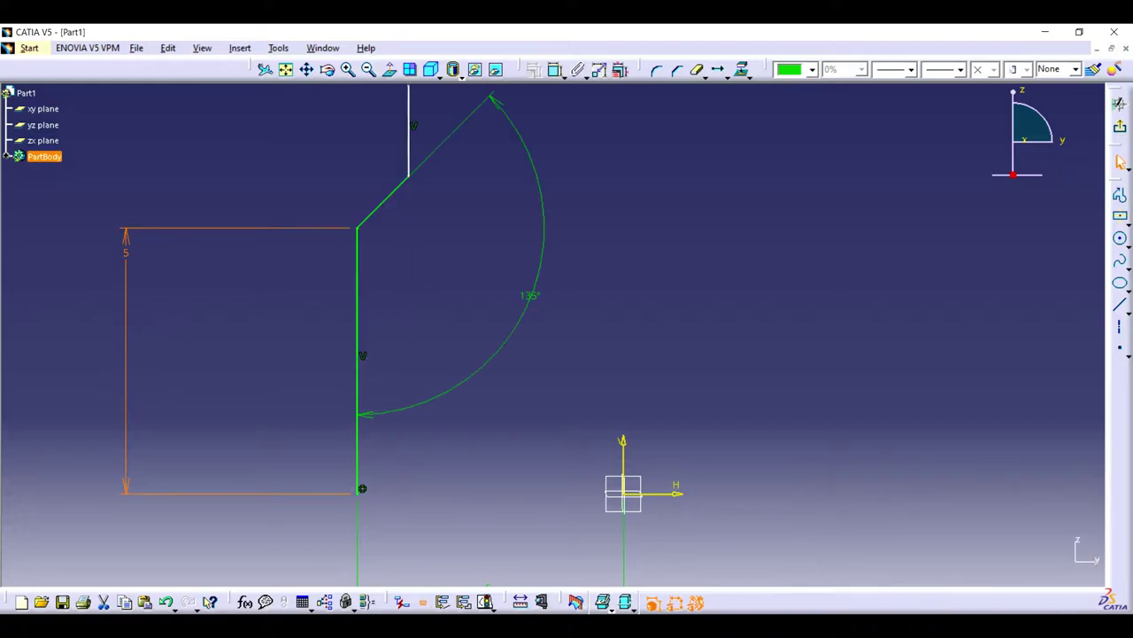
left_click(285, 69)
- Set the short upper vertical line 3 from the vertical axis
left_click(521, 204)
left_click(555, 69)
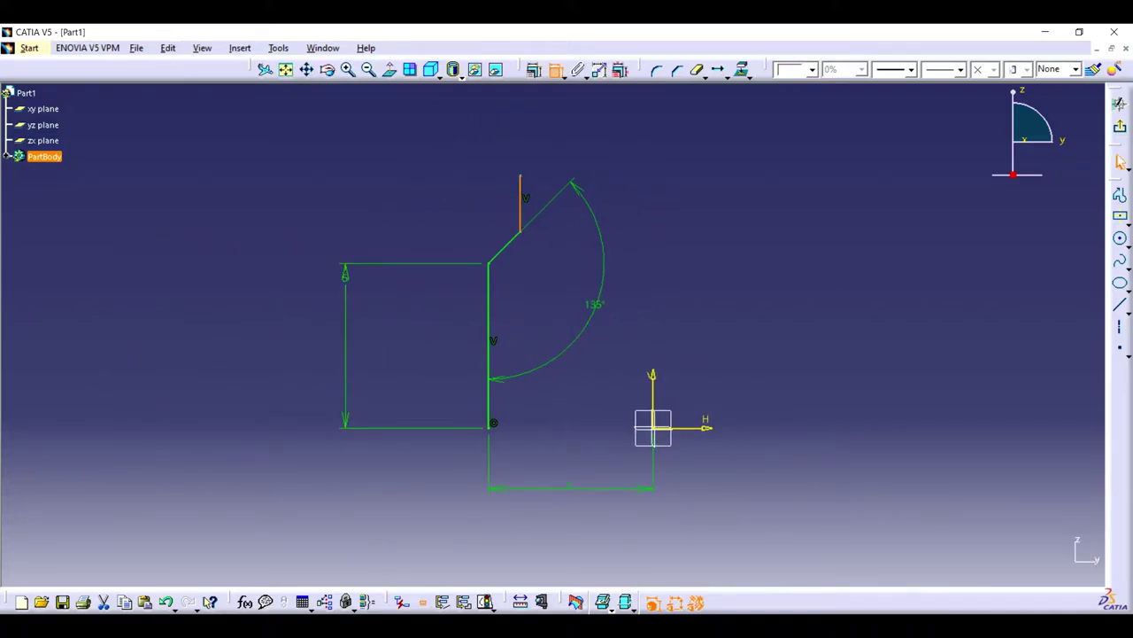
left_click(654, 354)
double_click(634, 228)
type("3")
key("Return")
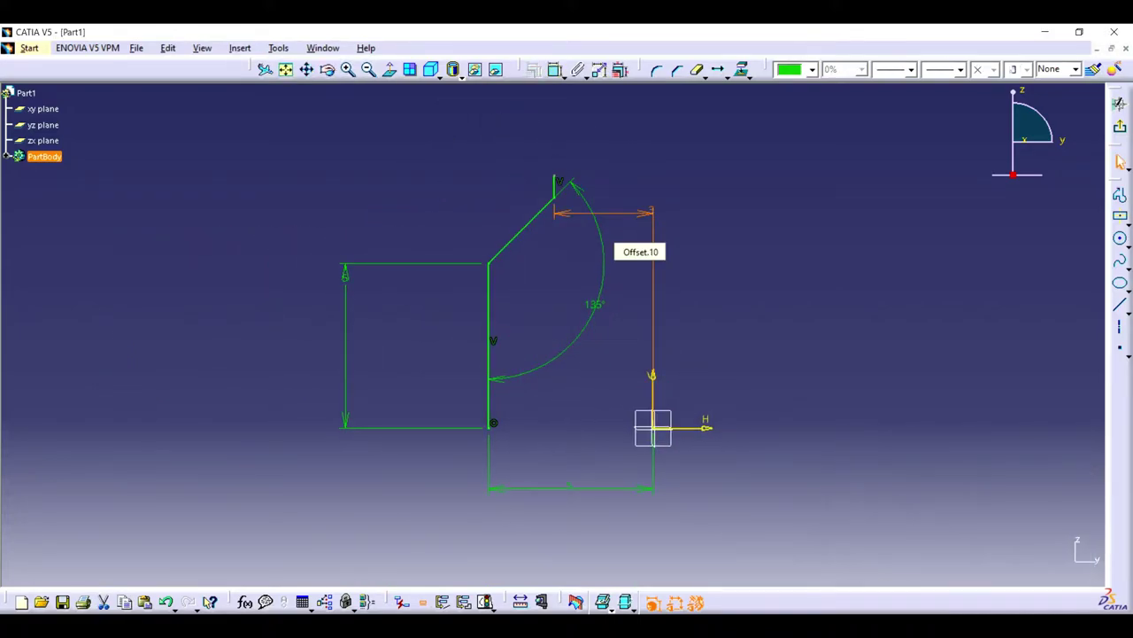
key("Escape")
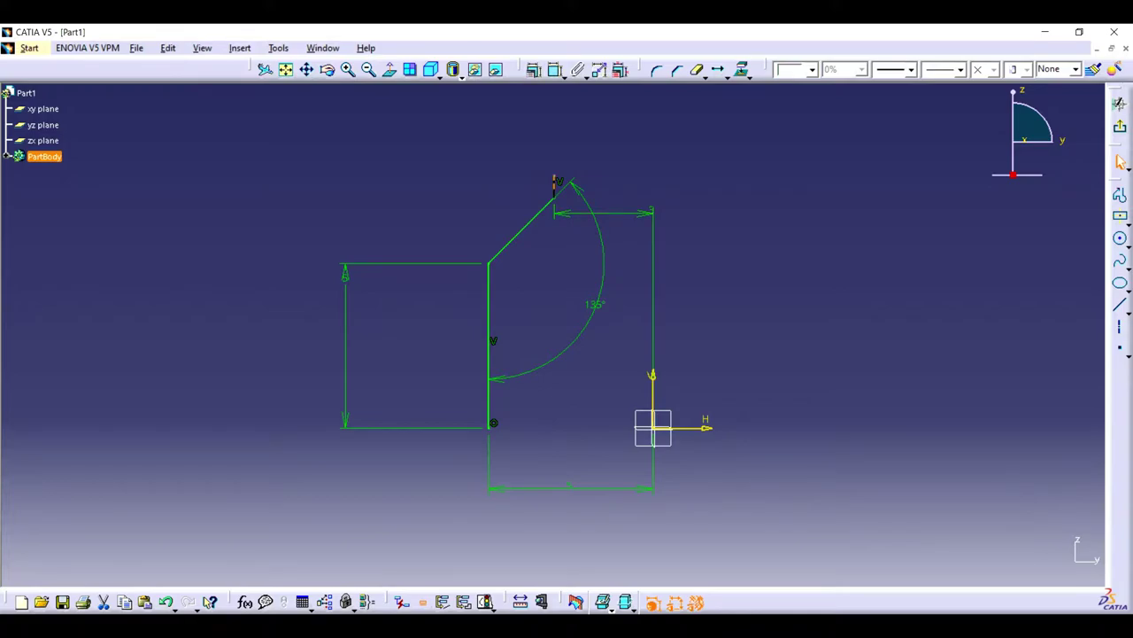
- Set the profile's top point 25 above the horizontal axis
left_click(555, 69)
left_click(555, 181)
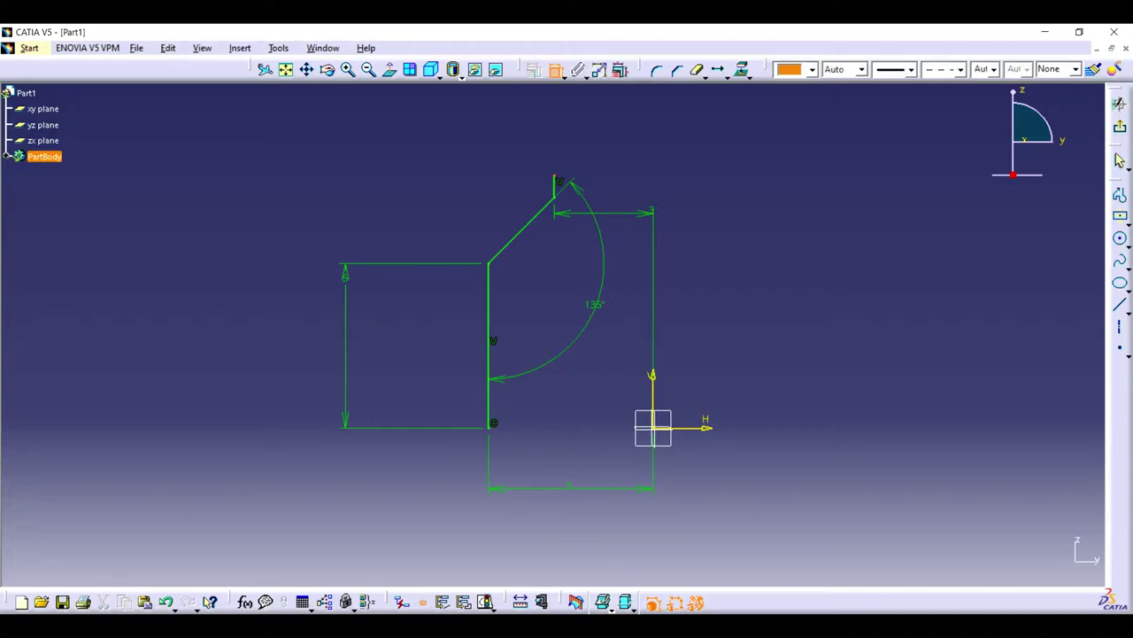
left_click(690, 428)
double_click(757, 434)
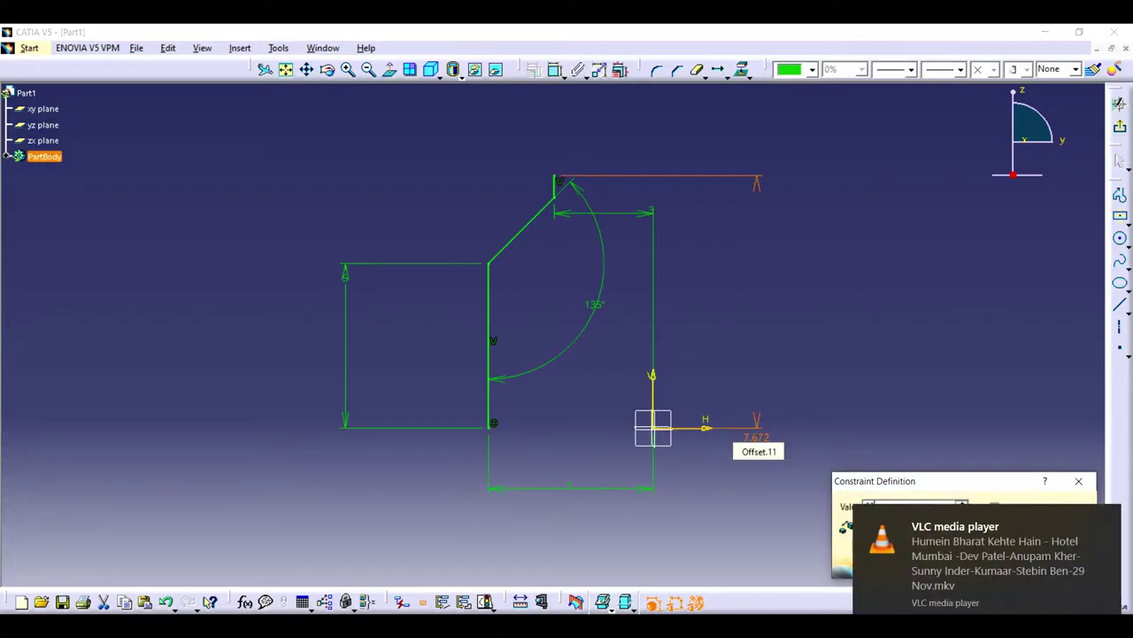
type("25")
key("Return")
key("Return")
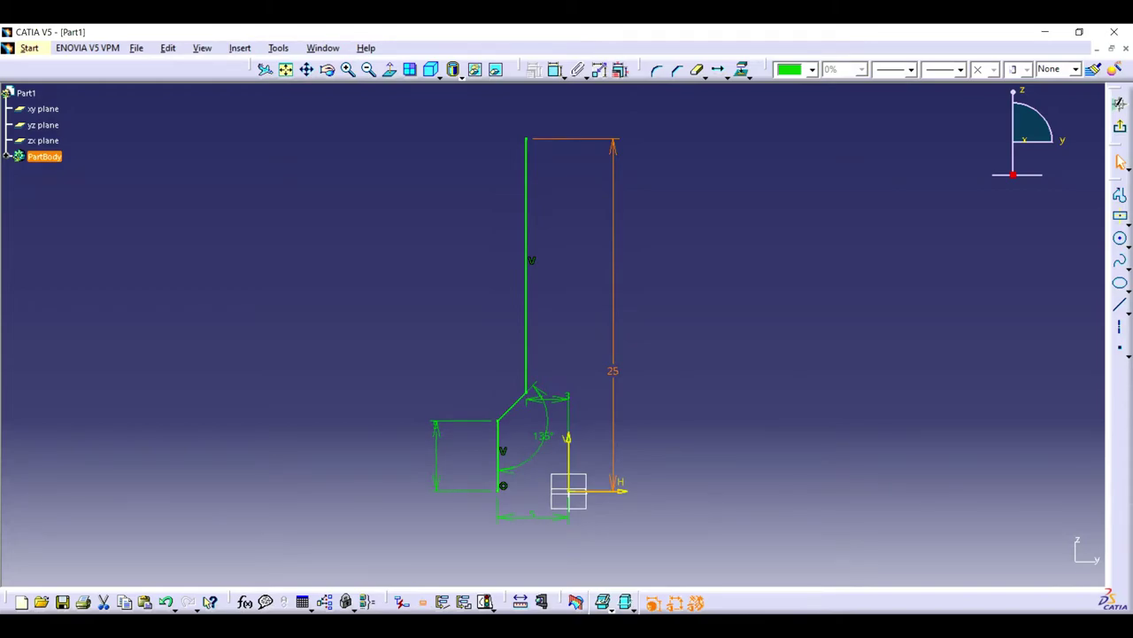
- Extend the profile upward with a short slanted segment and a vertical segment
left_click(1120, 194)
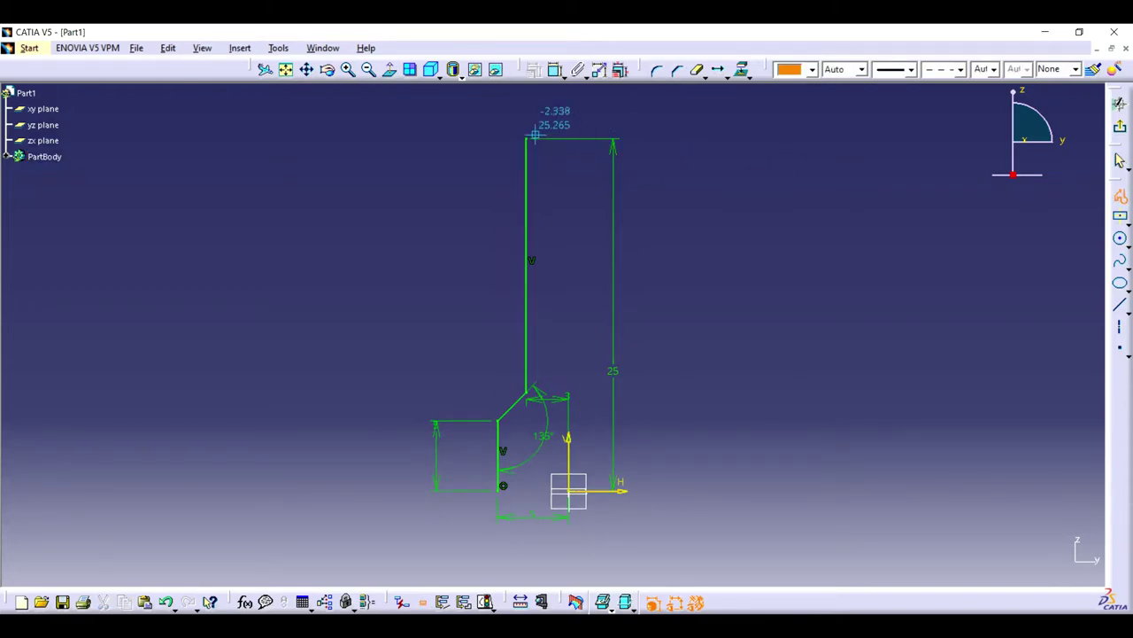
left_click(526, 137)
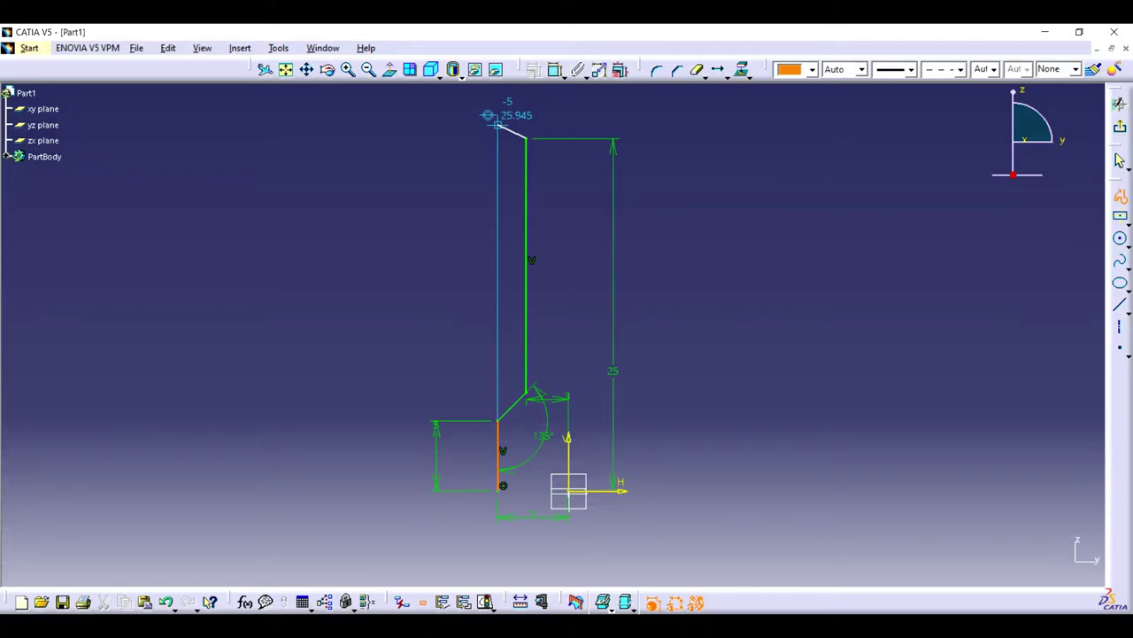
left_click(499, 120)
left_click(498, 89)
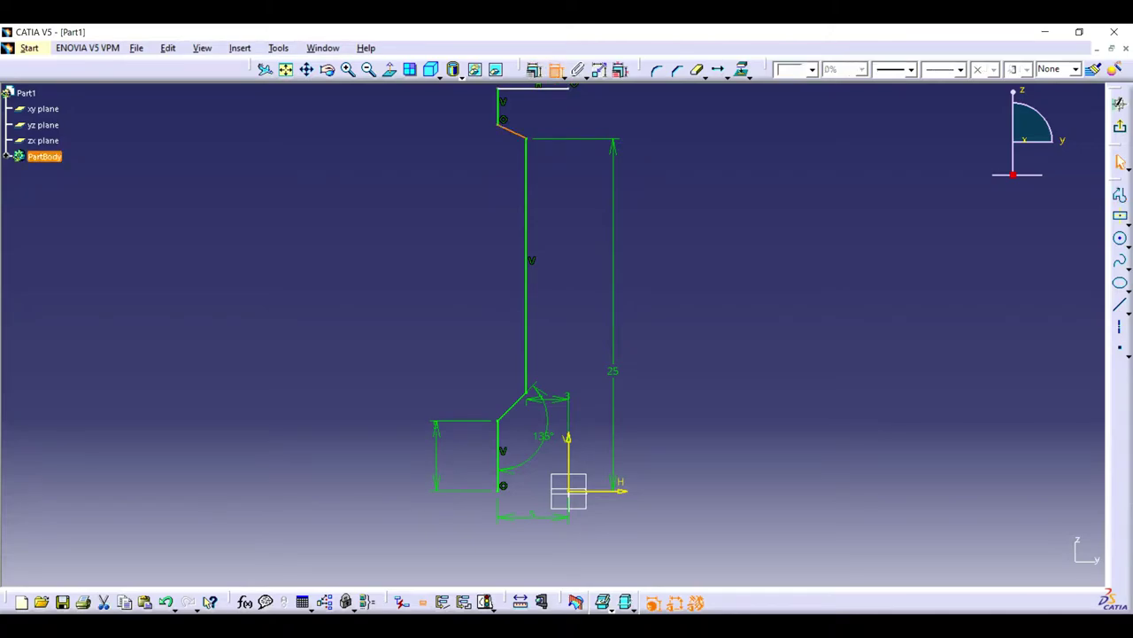
- Constrain the top slanted segment to 20° and the overall height to 30
double_click(529, 123)
type("20")
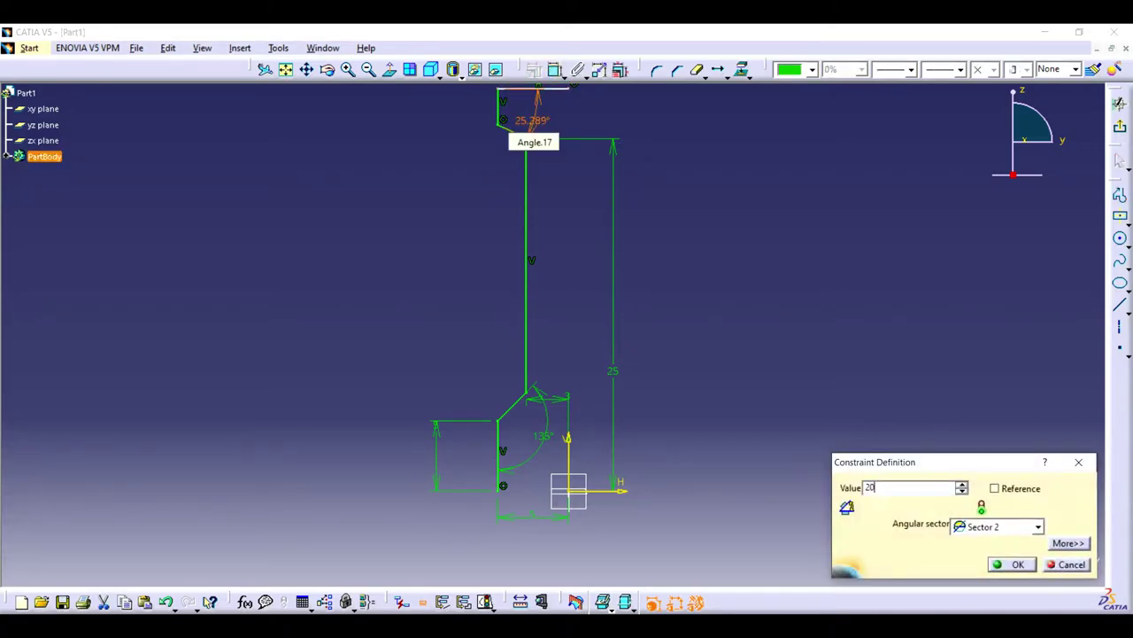
key("Return")
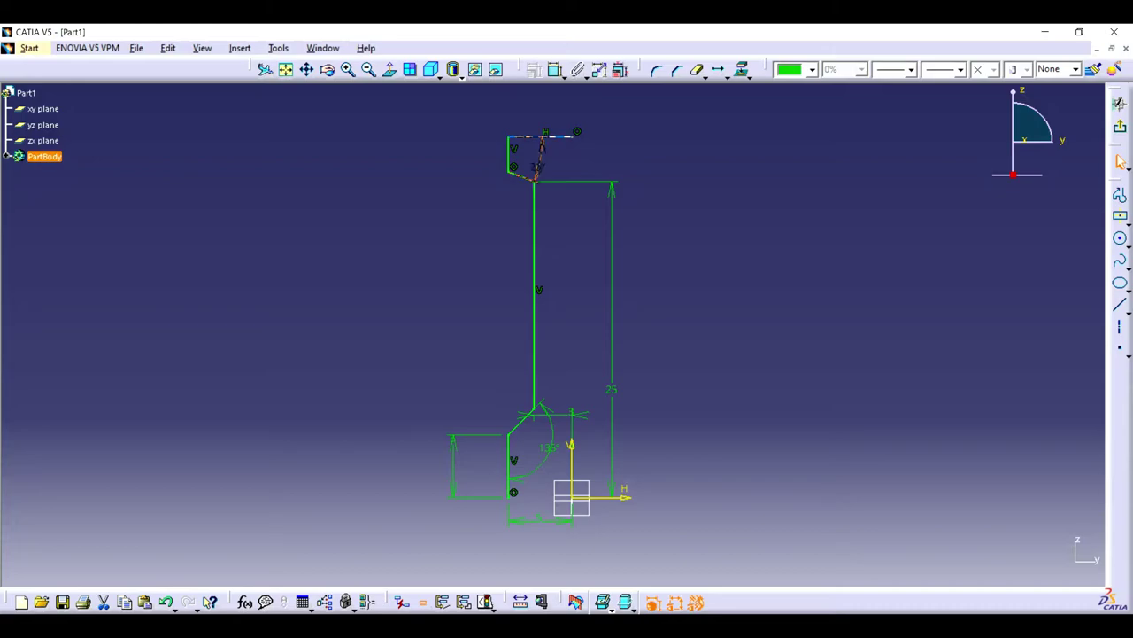
left_click(622, 497)
double_click(905, 419)
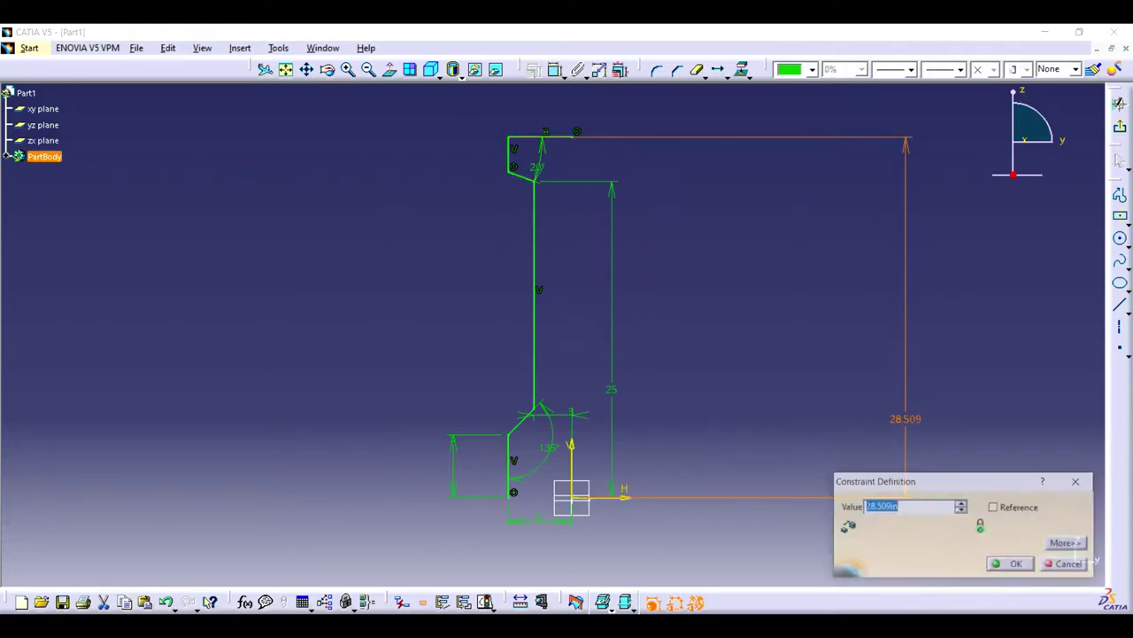
type("30")
key("Return")
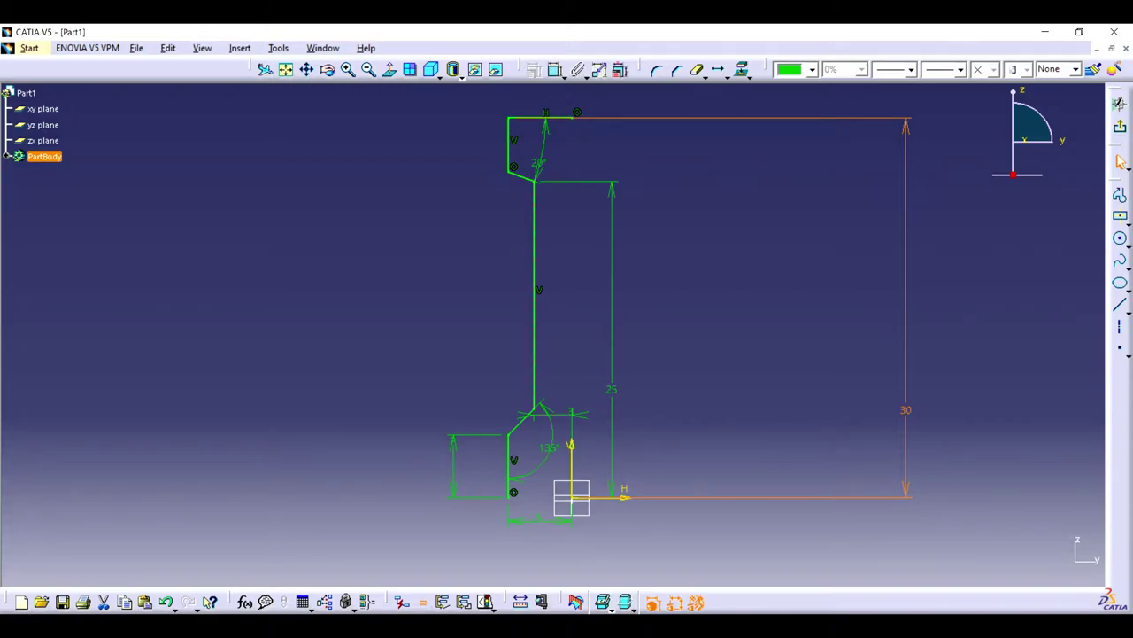
key("Escape")
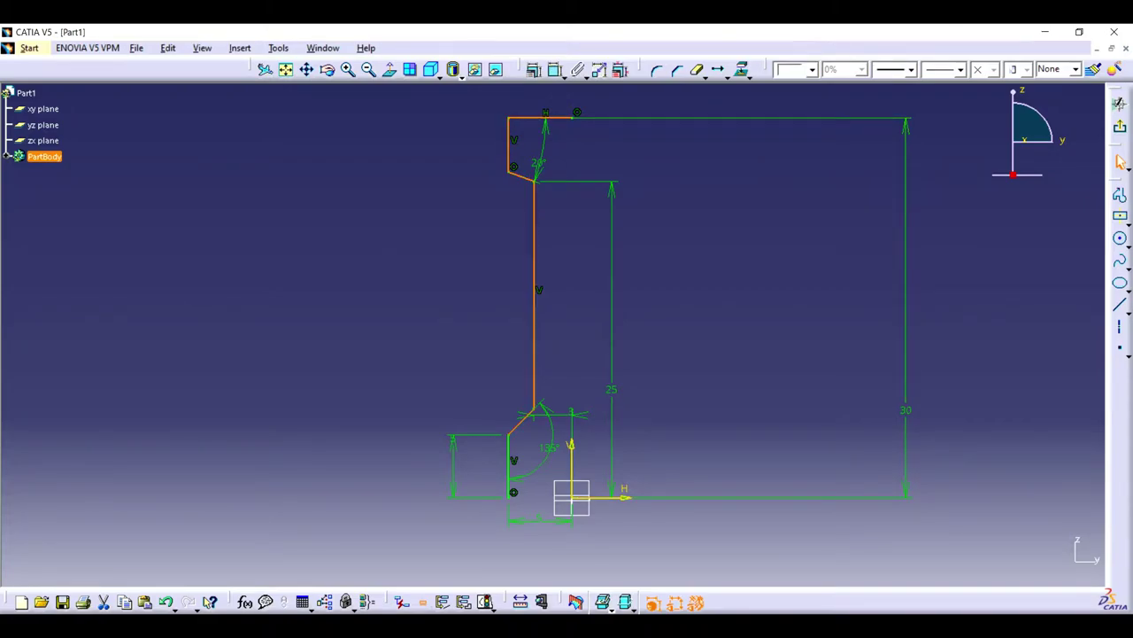
- Try mirroring the profile across the vertical axis, then undo it
left_click(718, 69)
left_click(726, 76)
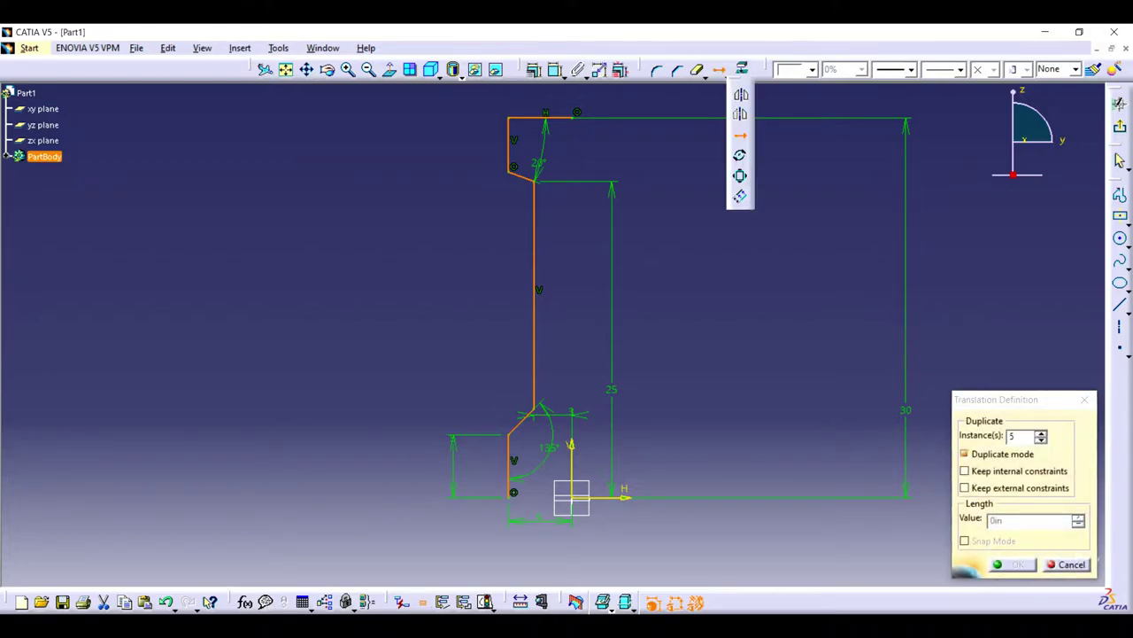
left_click(739, 92)
left_click(571, 445)
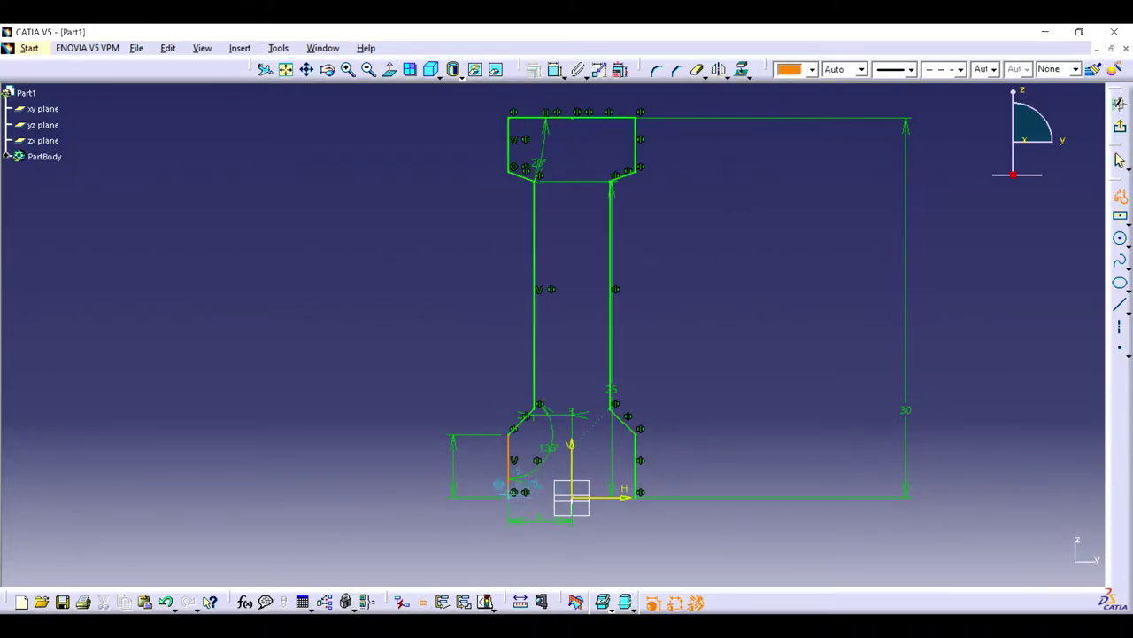
key("ctrl+z")
- Revolve the sketch into a solid wheel and orbit to an oblique front view
left_click(1119, 103)
left_click(1121, 543)
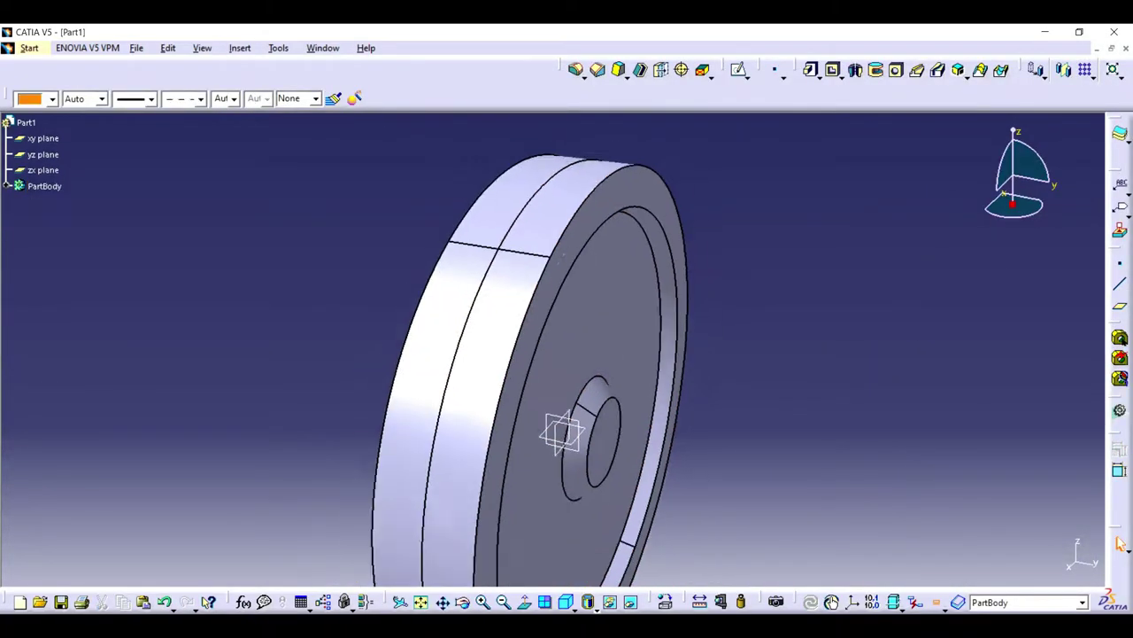
middle_click_drag(442, 354, 580, 354)
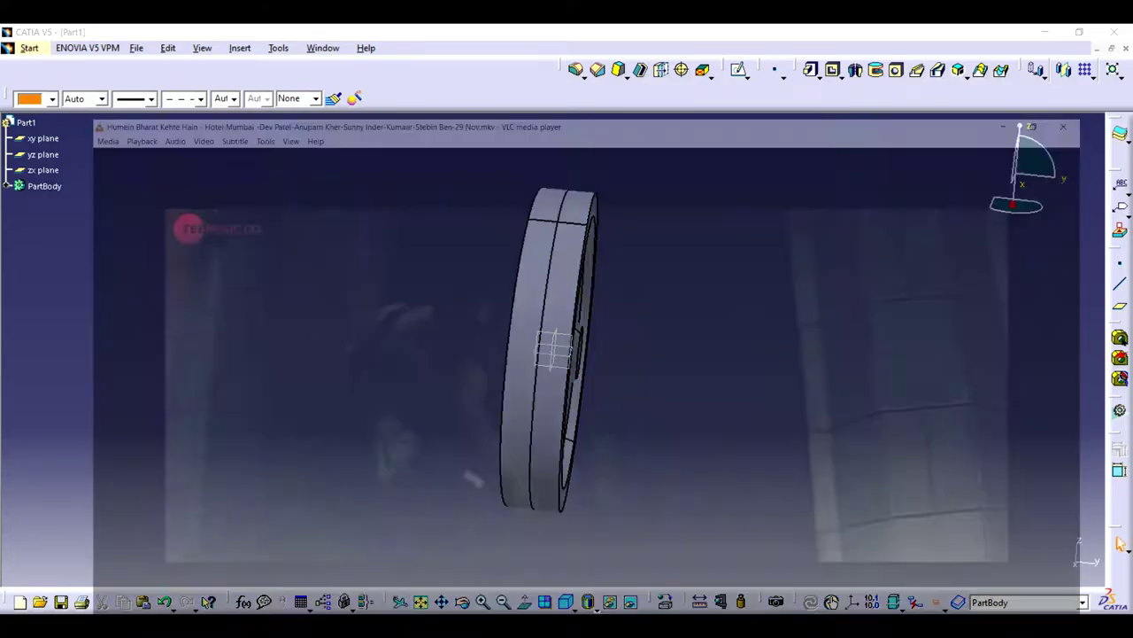
middle_click_drag(673, 368, 740, 368)
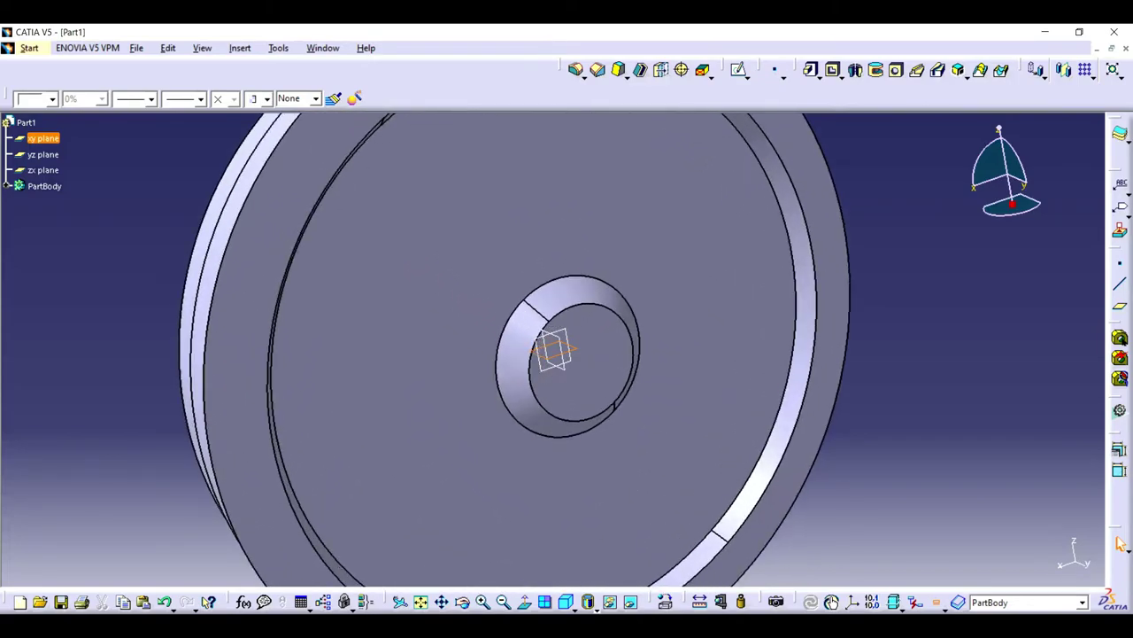
- Start a hole at the centre of the wheel's hub face
left_click(896, 70)
left_click(602, 348)
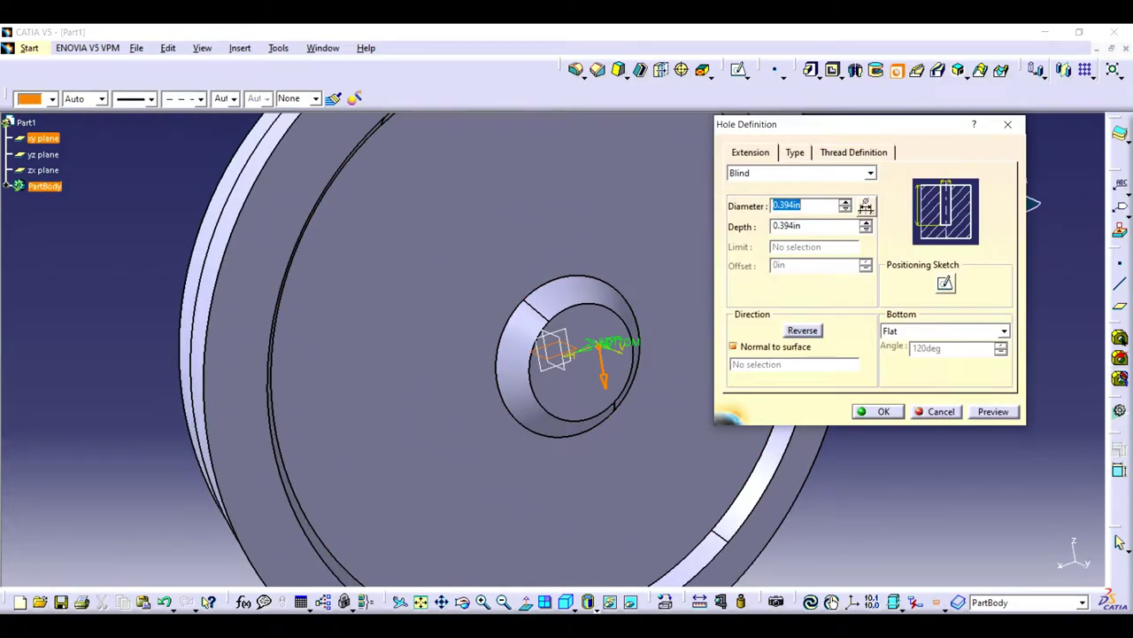
middle_click_drag(549, 354, 603, 354)
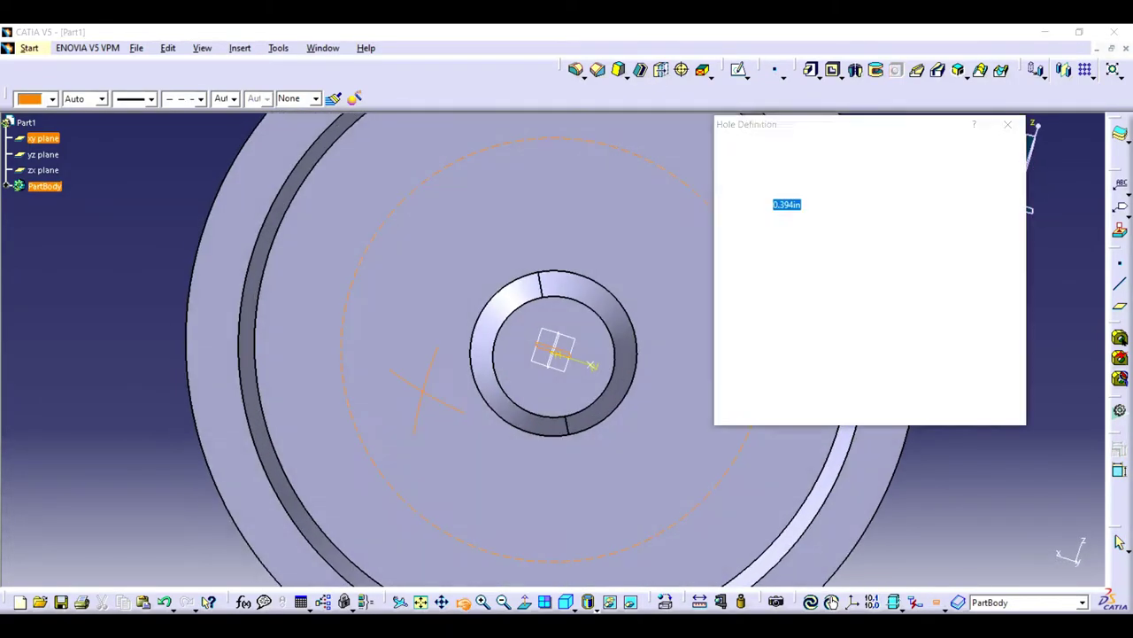
key("Escape")
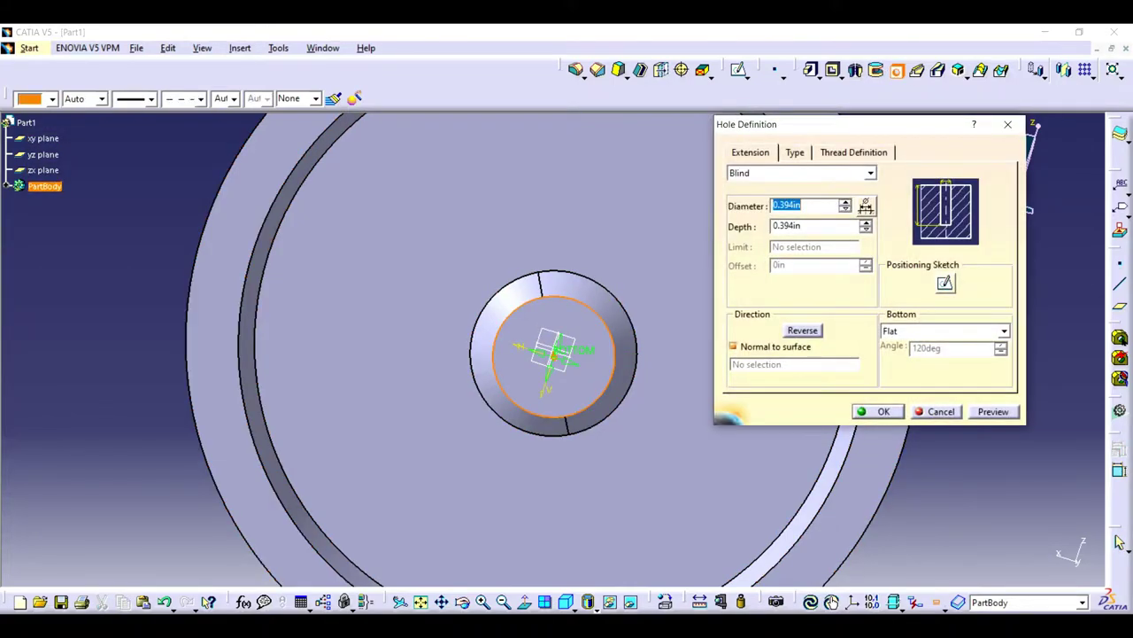
- Make the hole countersunk with depth 3, diameter 3 and countersink depth 6
left_click(795, 152)
left_click(870, 173)
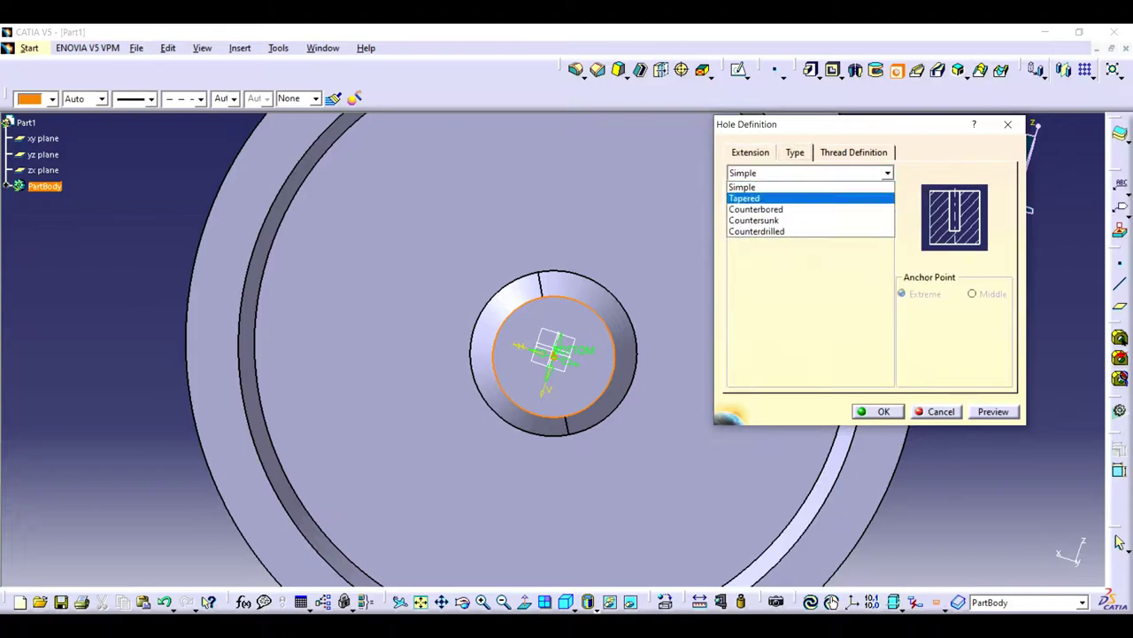
left_click(762, 221)
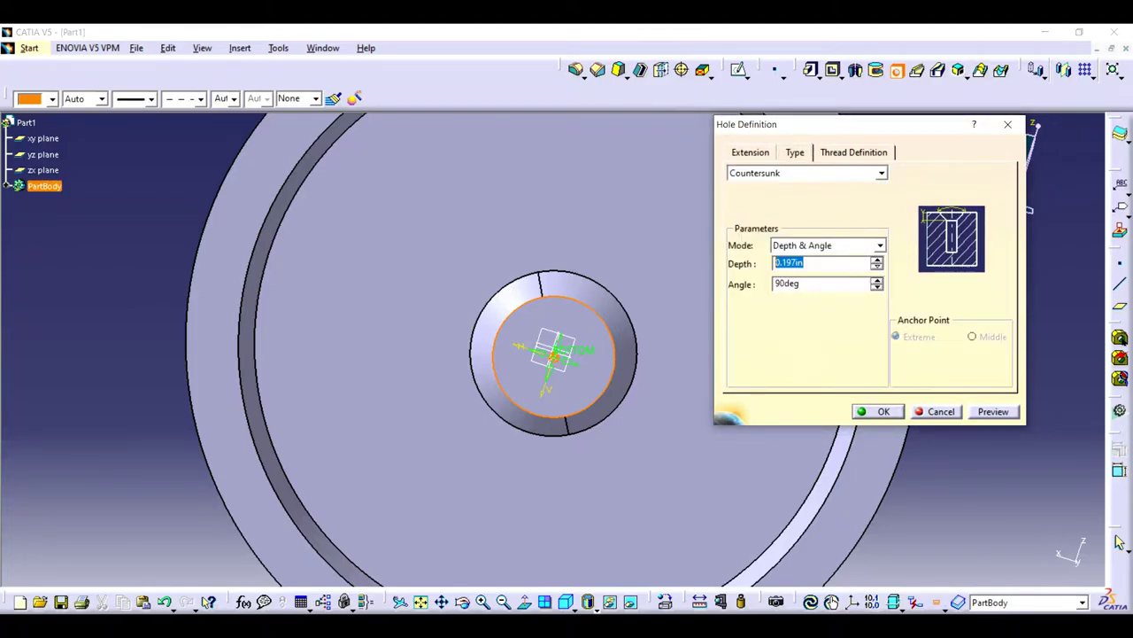
left_click(750, 153)
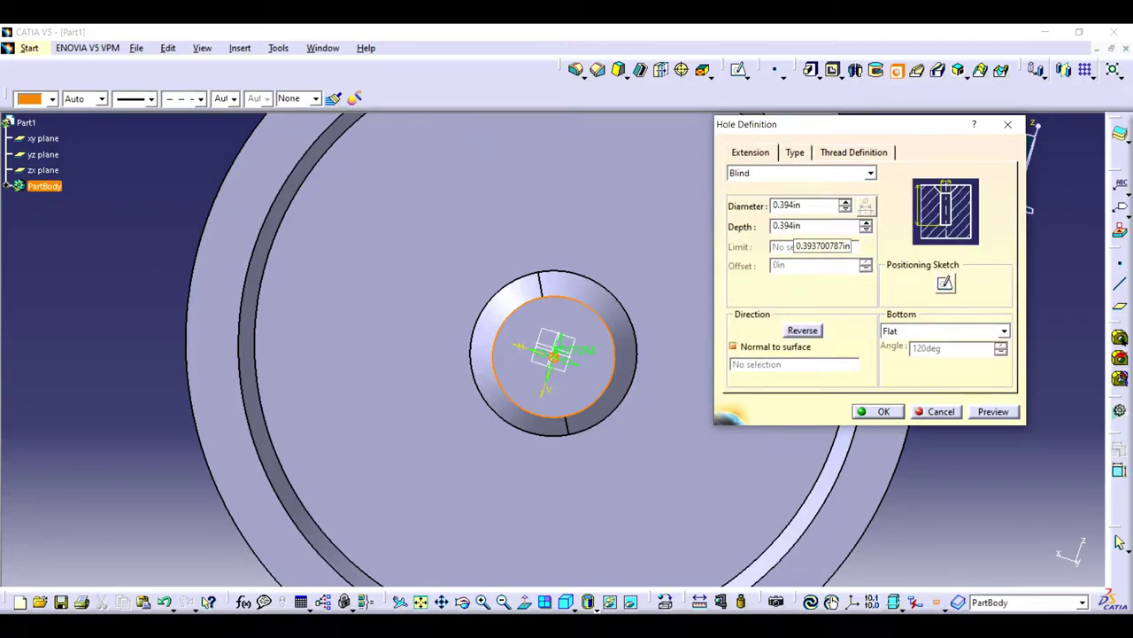
type("3")
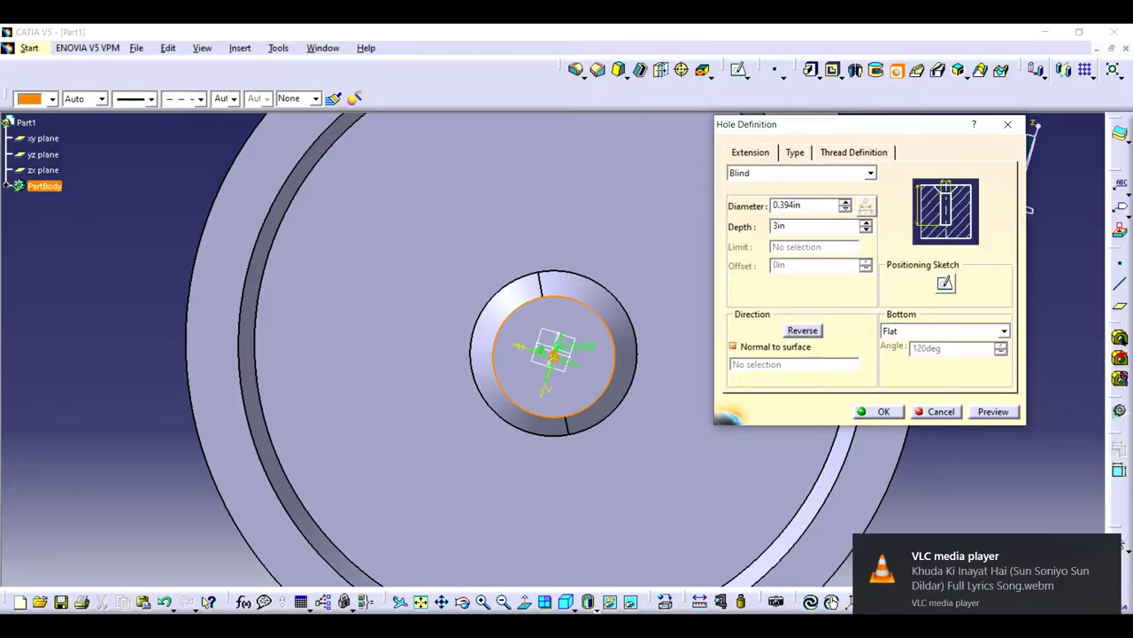
key("shift+Tab")
type("3")
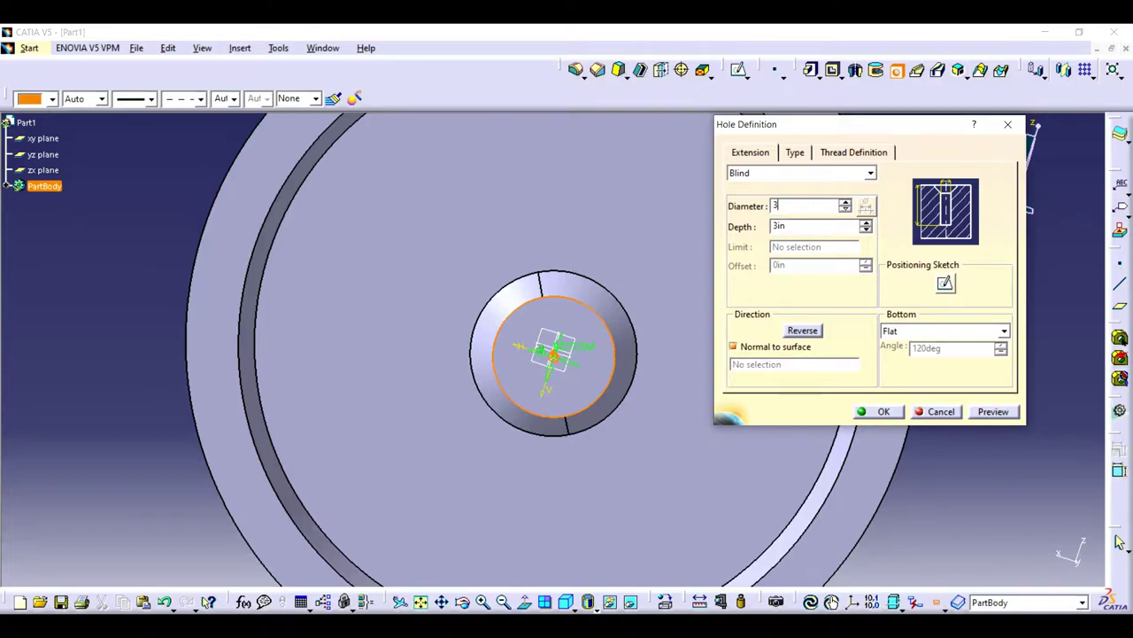
key("ctrl+Tab")
key("shift+Tab")
type("6")
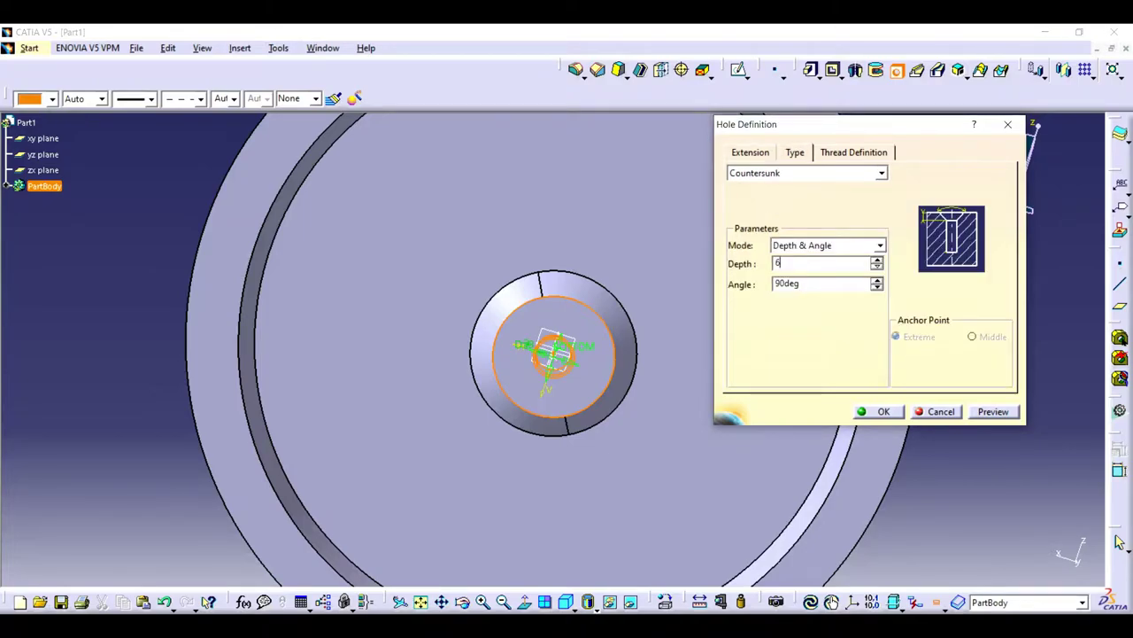
key("Return")
key("Return")
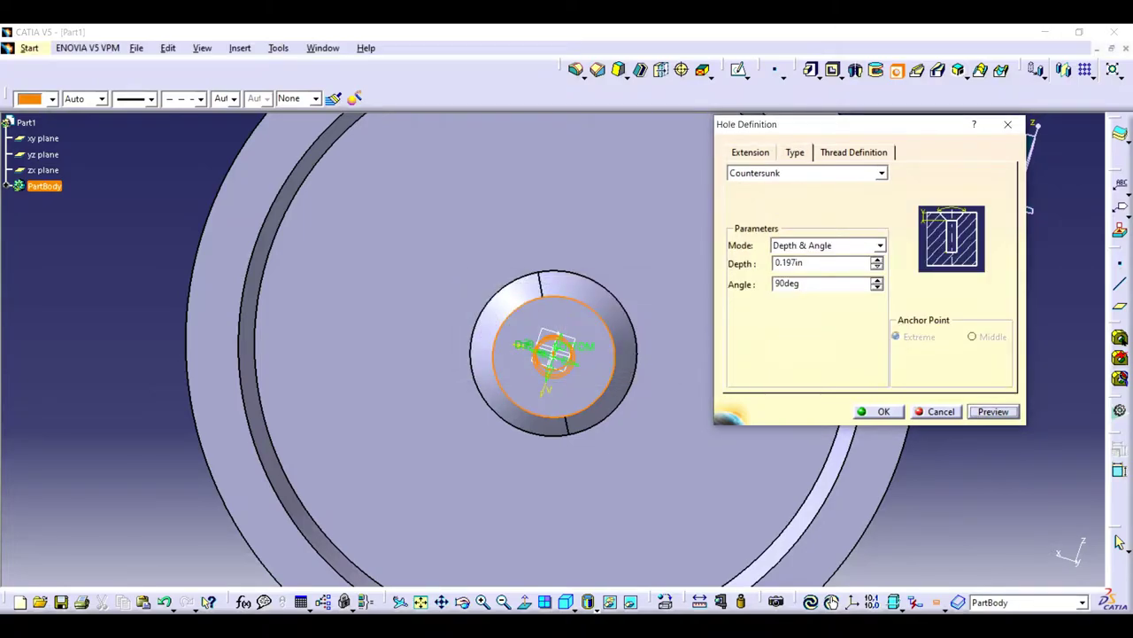
- Retry countersink depths 6.4 and 6, clearing the errors, and set hole depth 3in
key("shift+Tab")
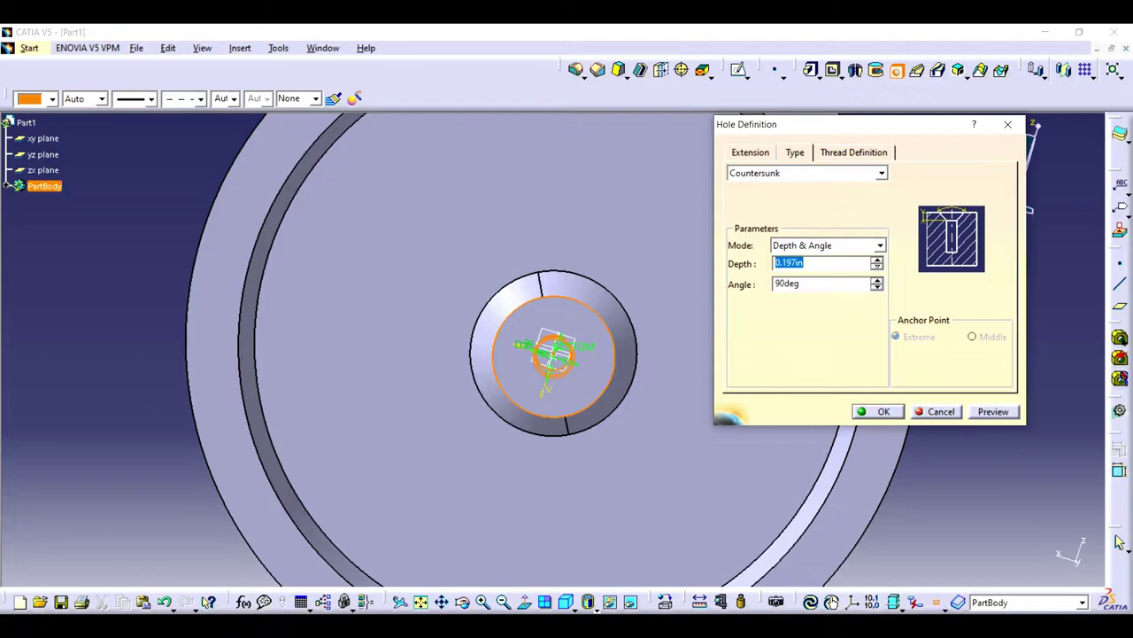
type("6.4")
key("Return")
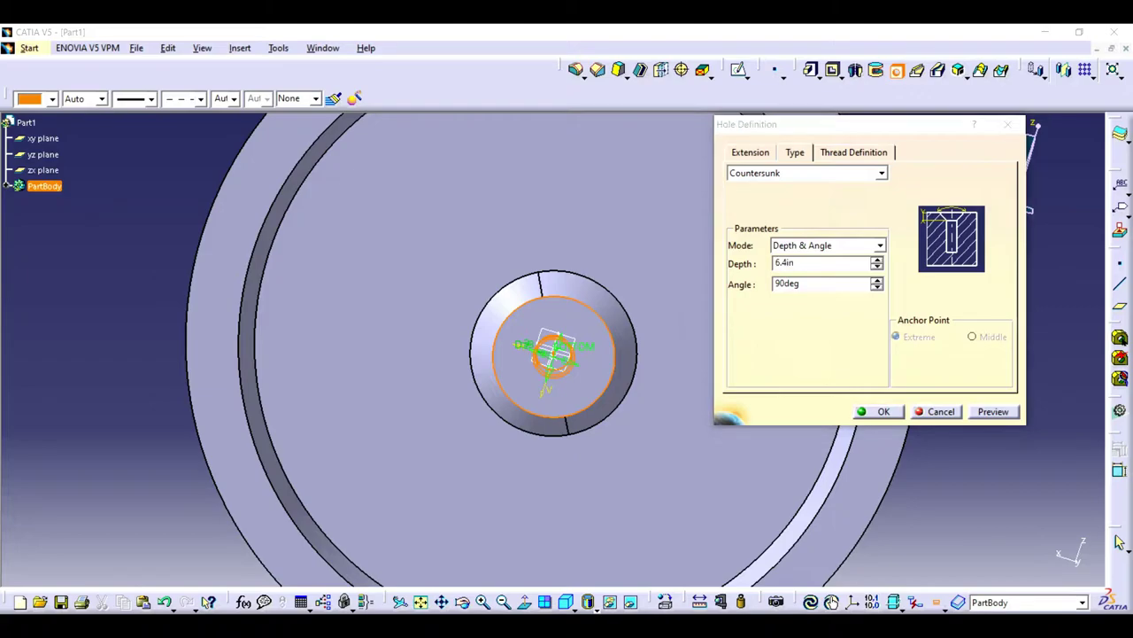
key("Return")
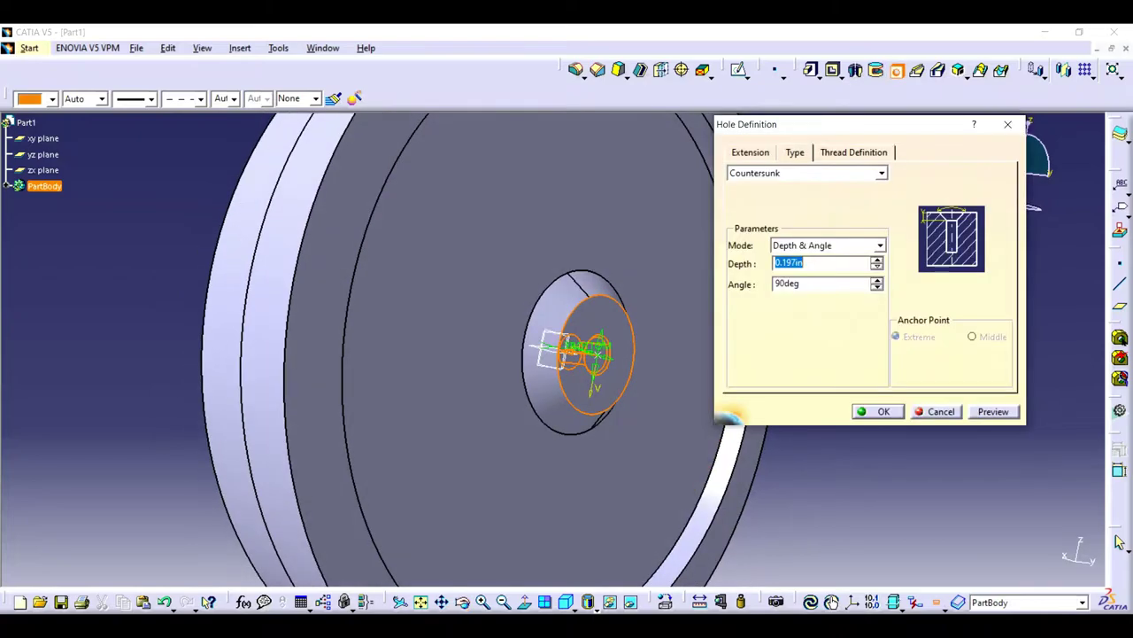
type("6")
key("Return")
key("Return")
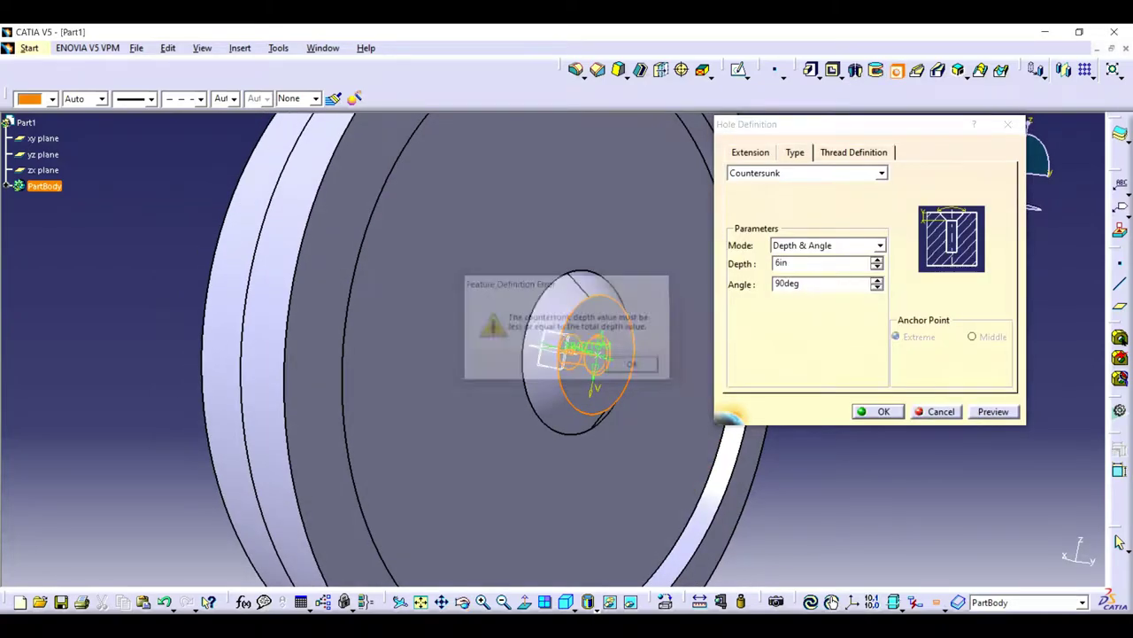
type("6")
key("Return")
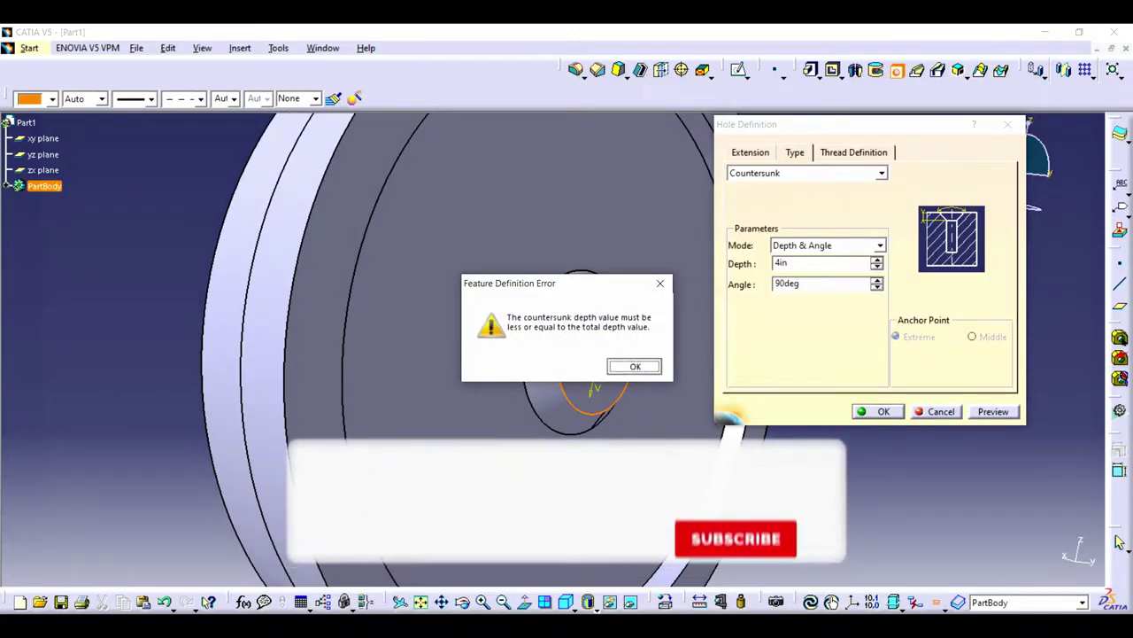
key("Return")
type("6")
key("Return")
type("3.5")
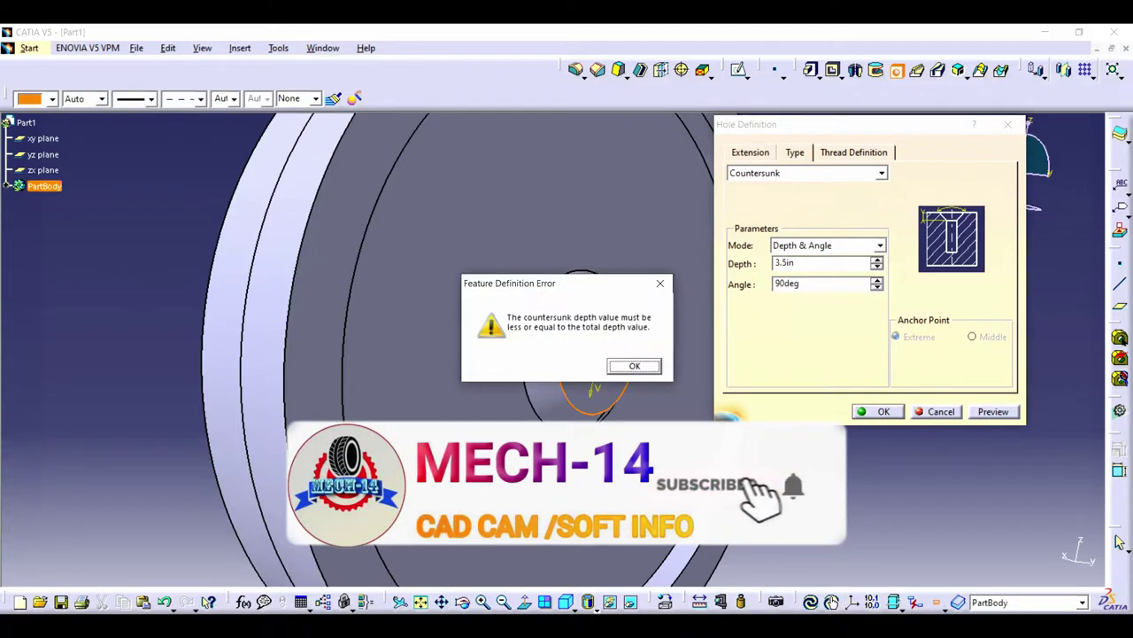
key("Return")
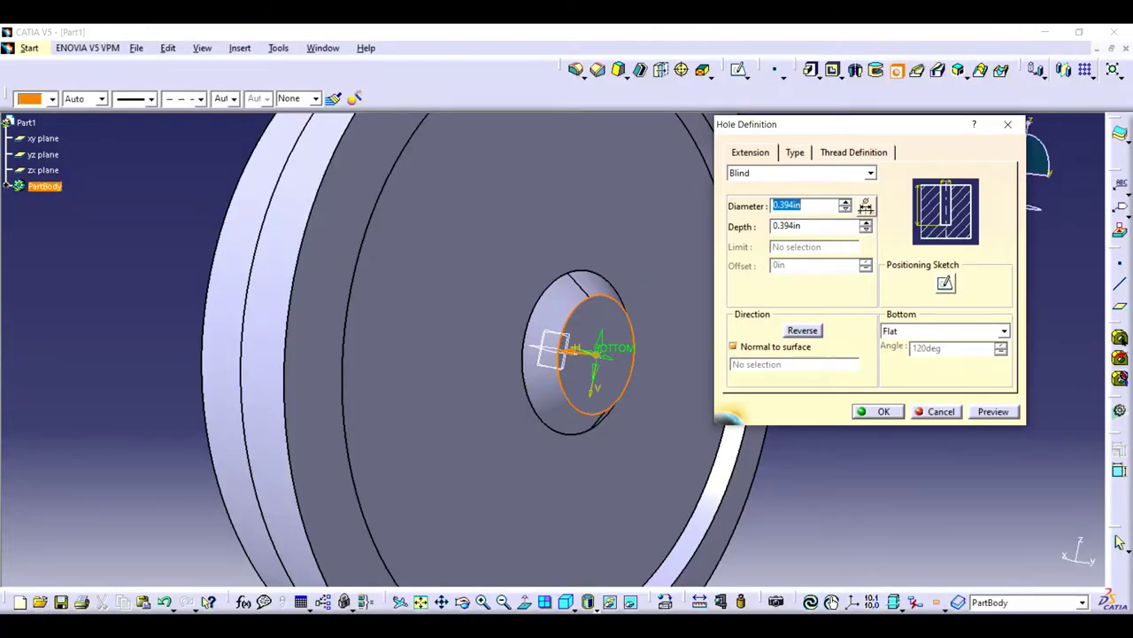
key("Tab")
key("Return")
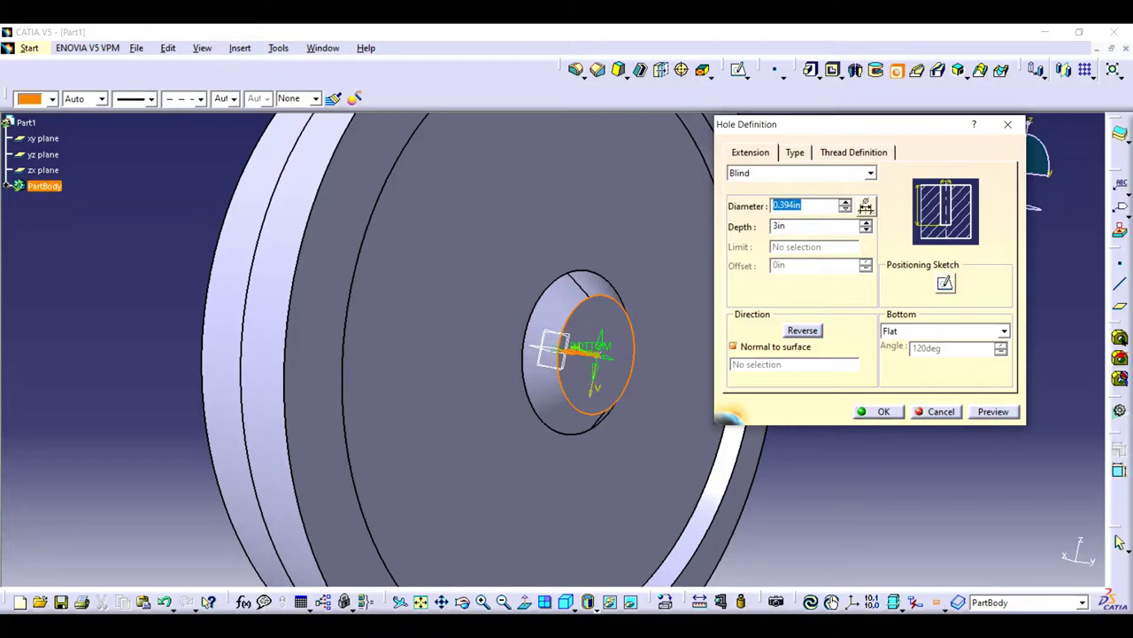
type("3")
- Reselect the countersunk type and try countersink depths 4, 1 and 5 to create the hole
key("ctrl+Tab")
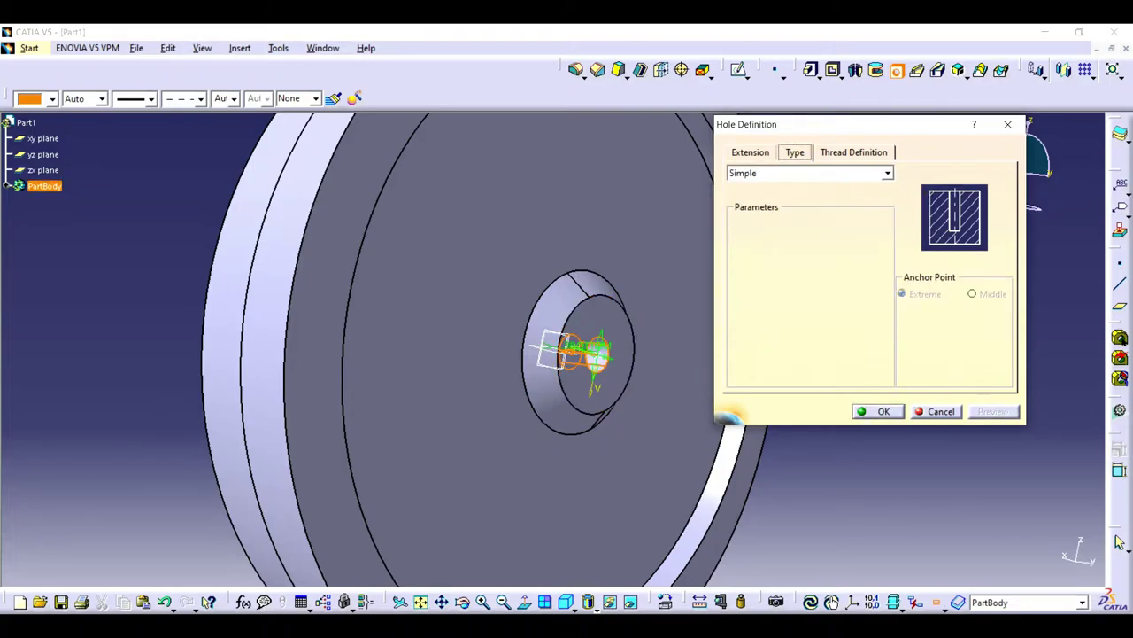
key("Down")
key("Down")
key("Down")
key("Tab")
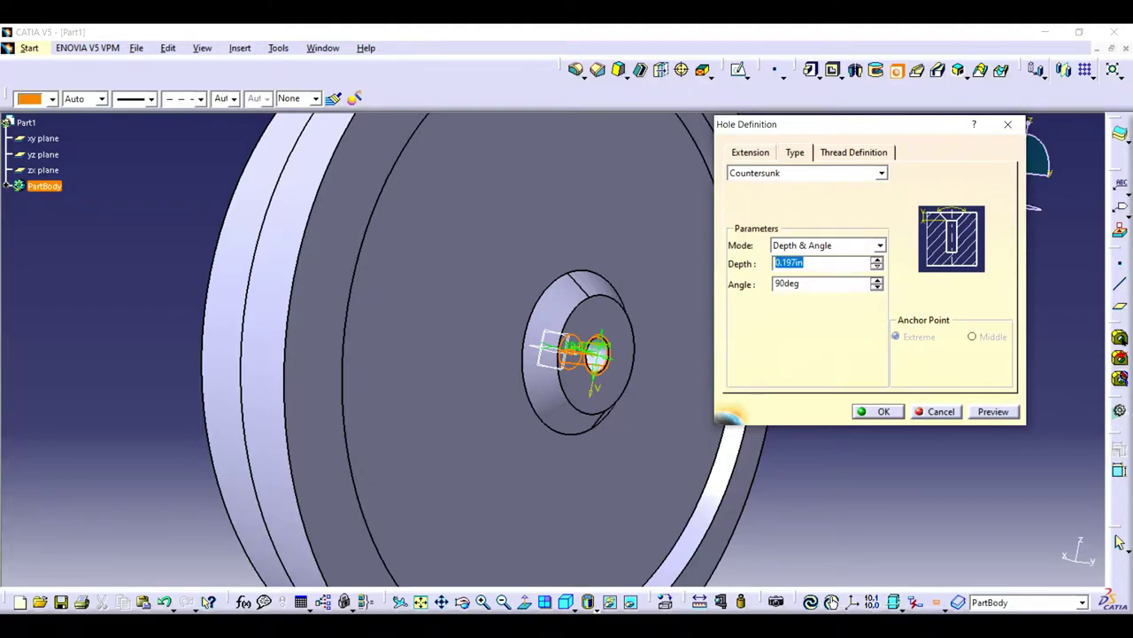
type("4")
key("Return")
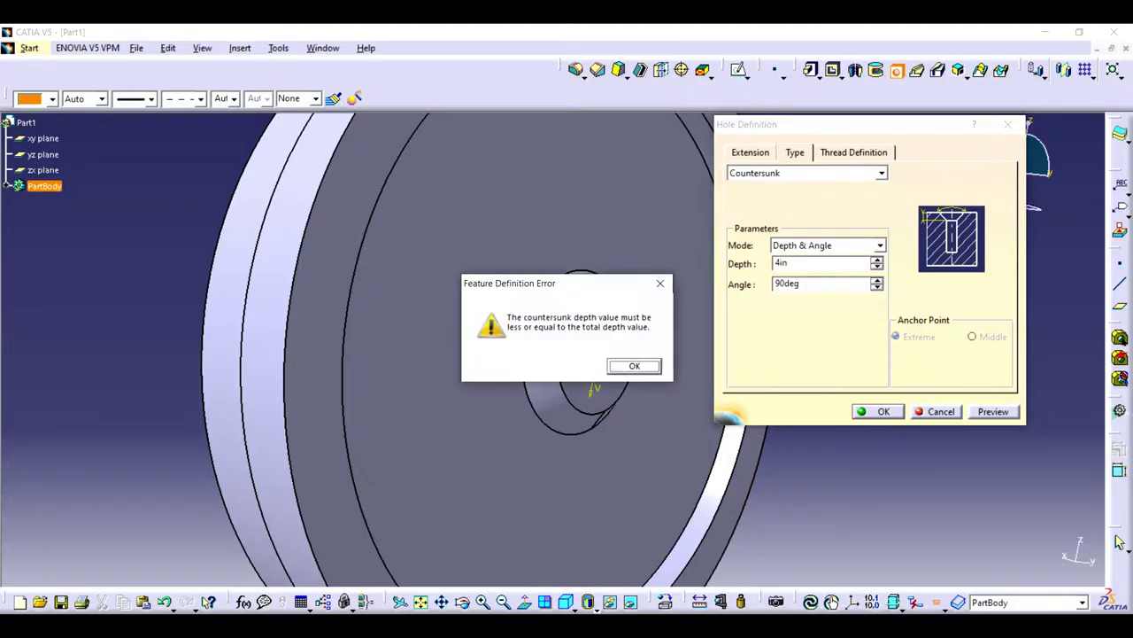
key("Return")
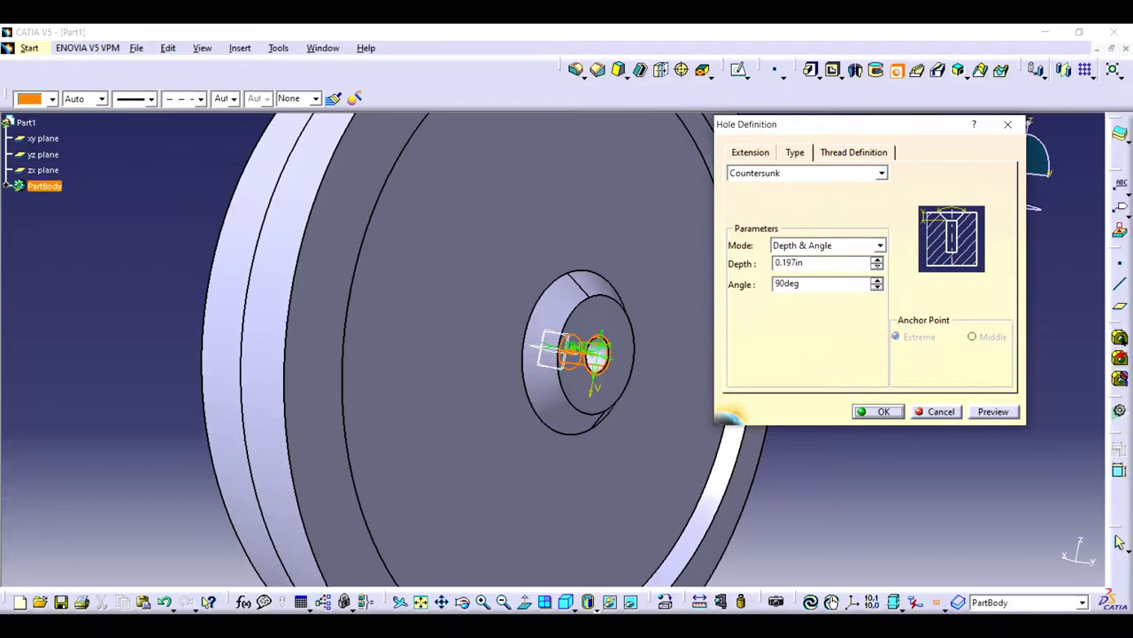
key("Tab")
key("shift+Tab")
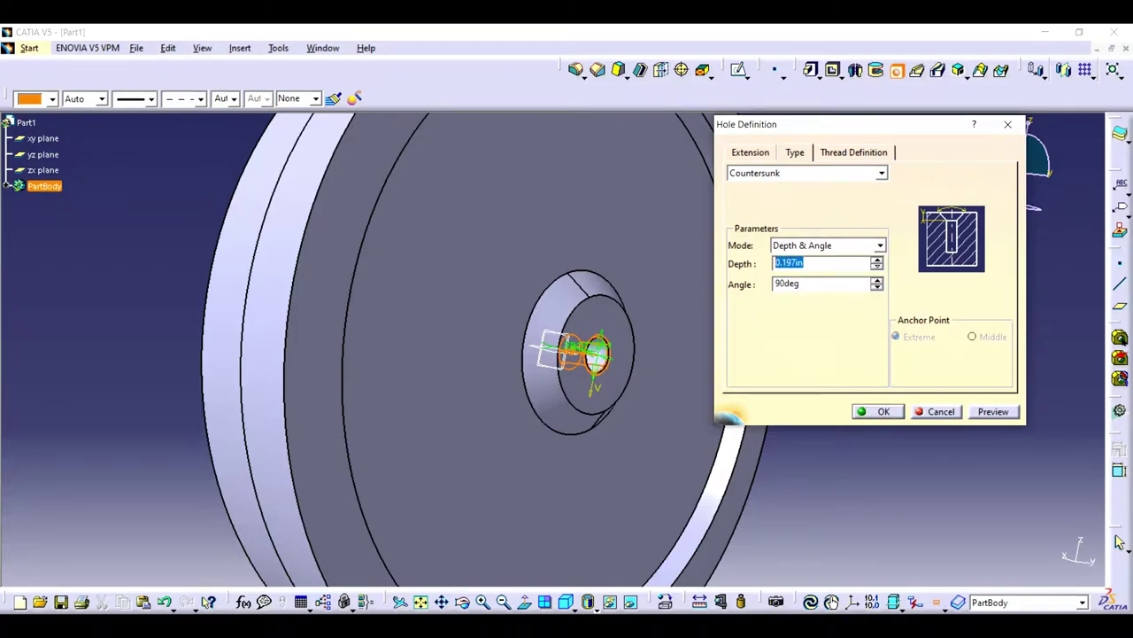
type("1")
key("Return")
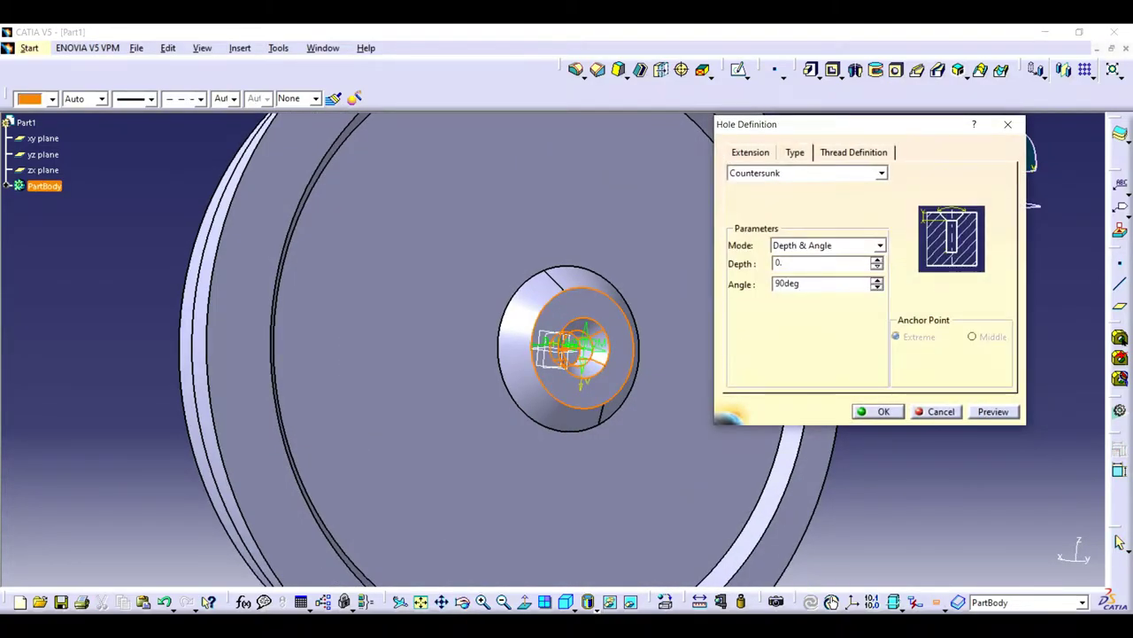
type("5in")
key("Return")
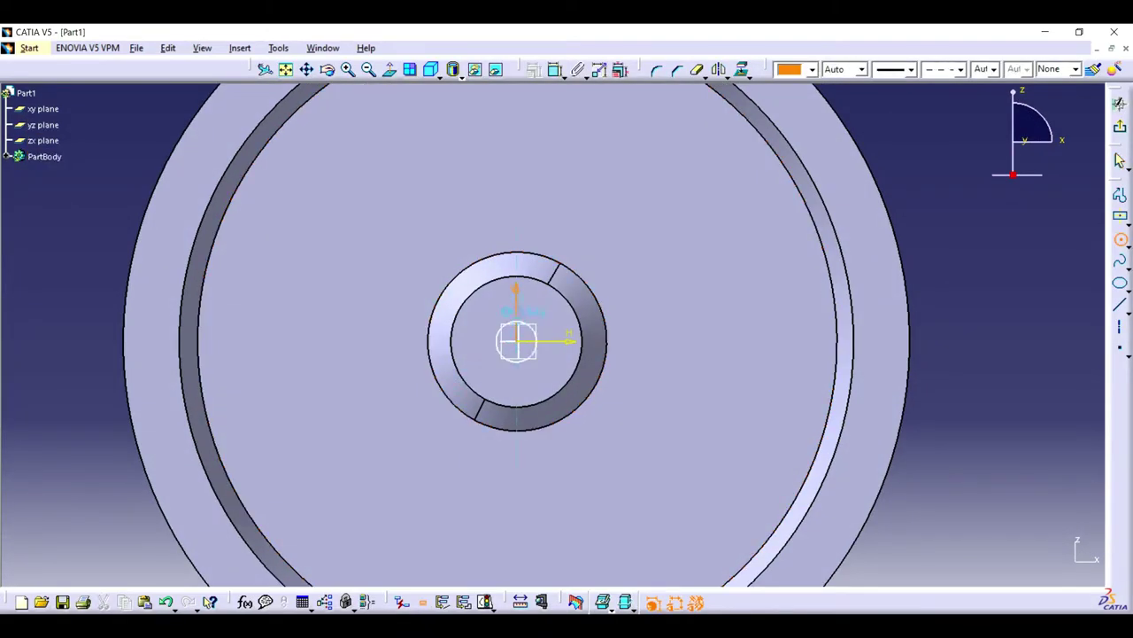
- Confirm the bore circle's diameter and leave the sketch
double_click(945, 266)
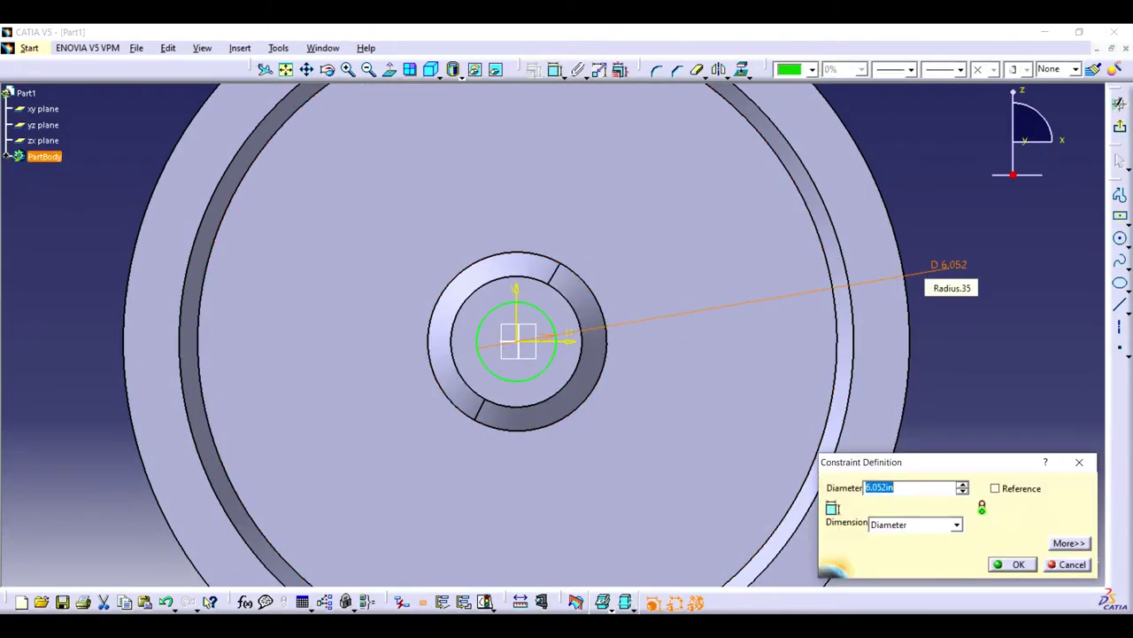
key("Return")
left_click(1120, 103)
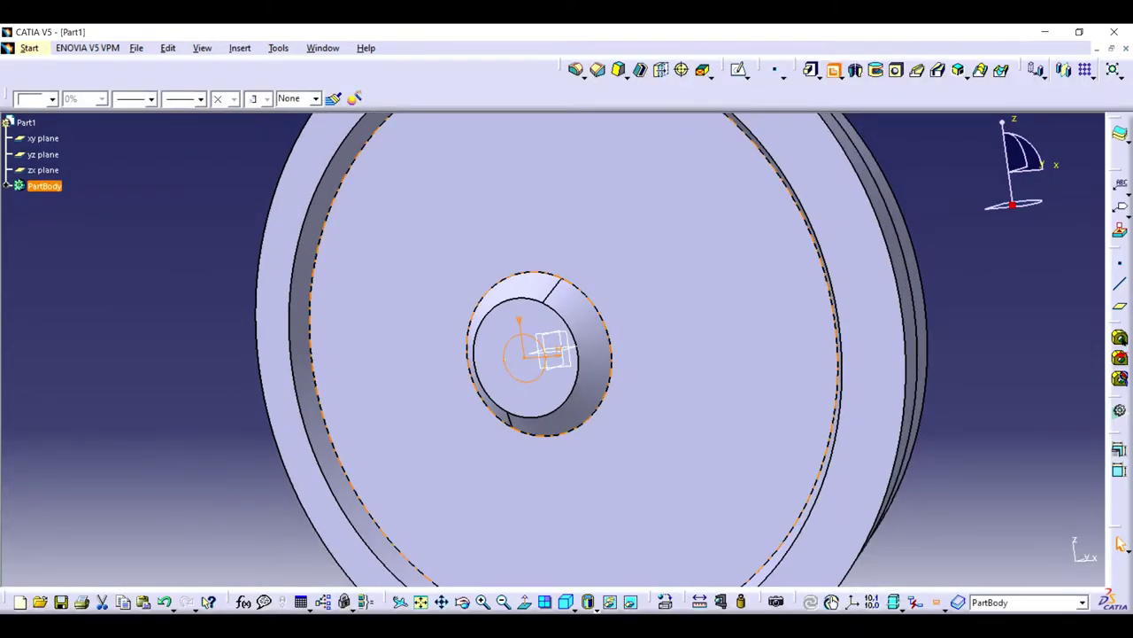
- Cut a pocket from Sketch.4 into the hub bore and re-edit its depth
left_click(1121, 544)
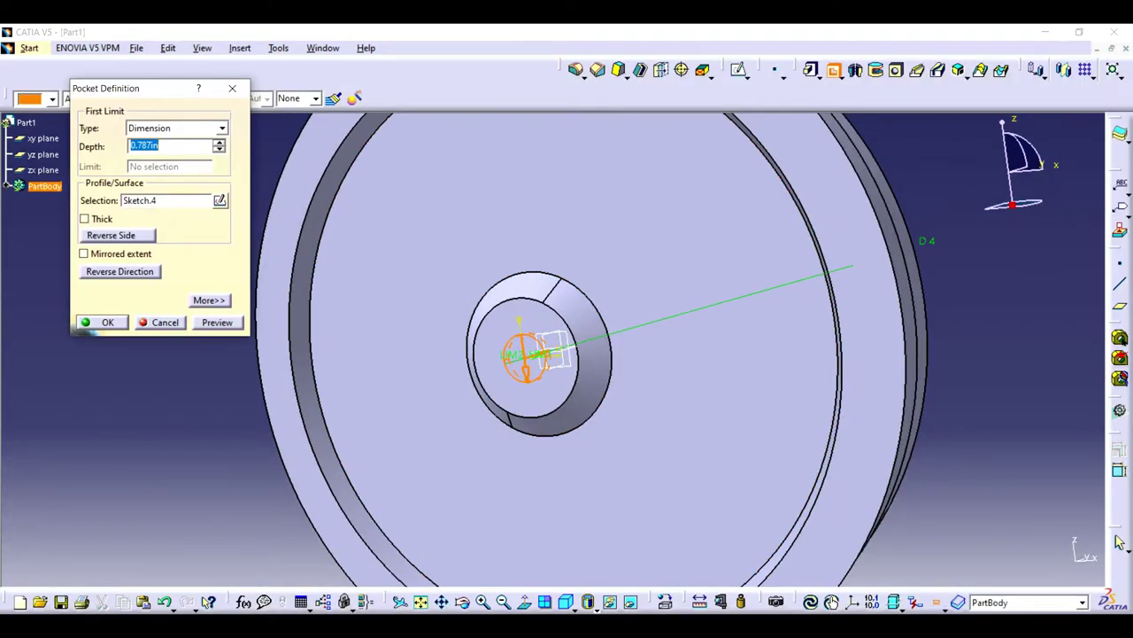
key("Return")
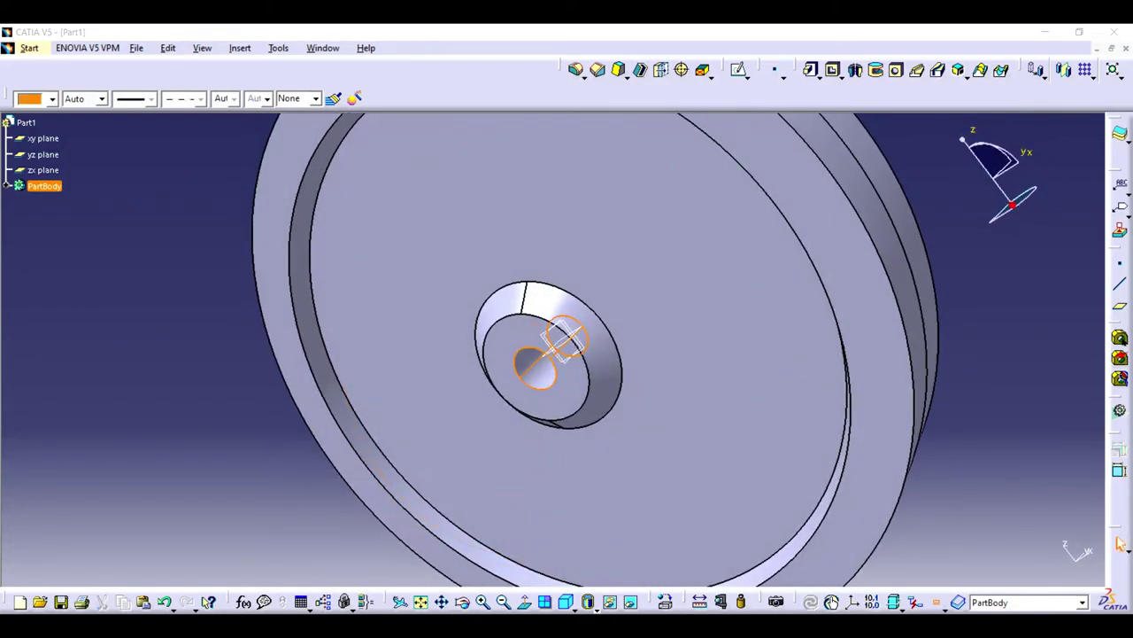
left_click(1120, 544)
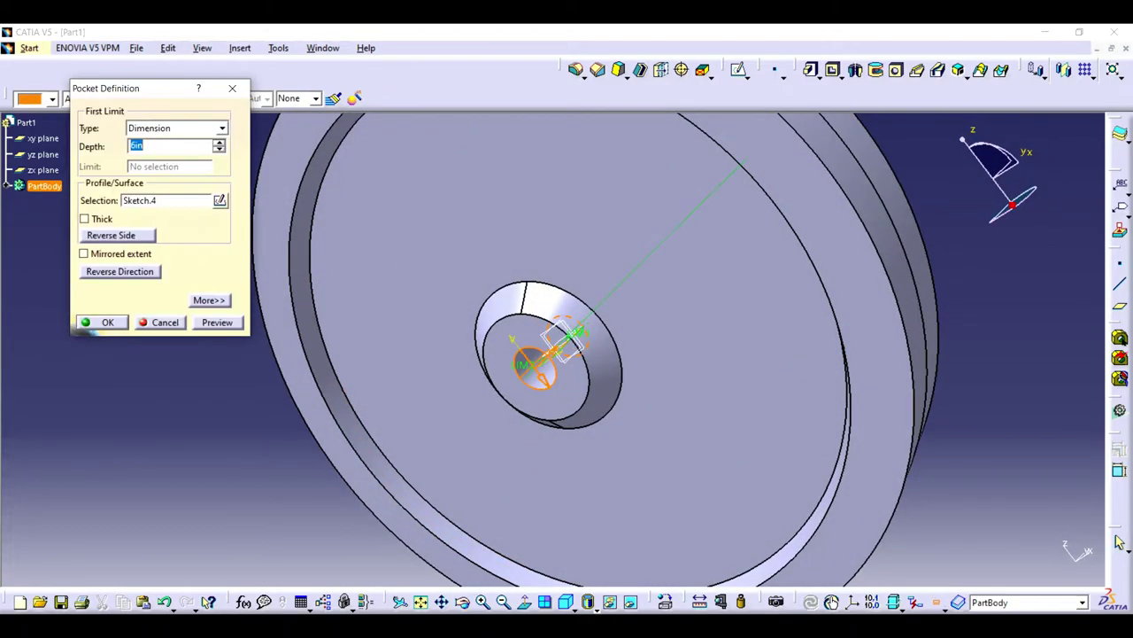
key("Return")
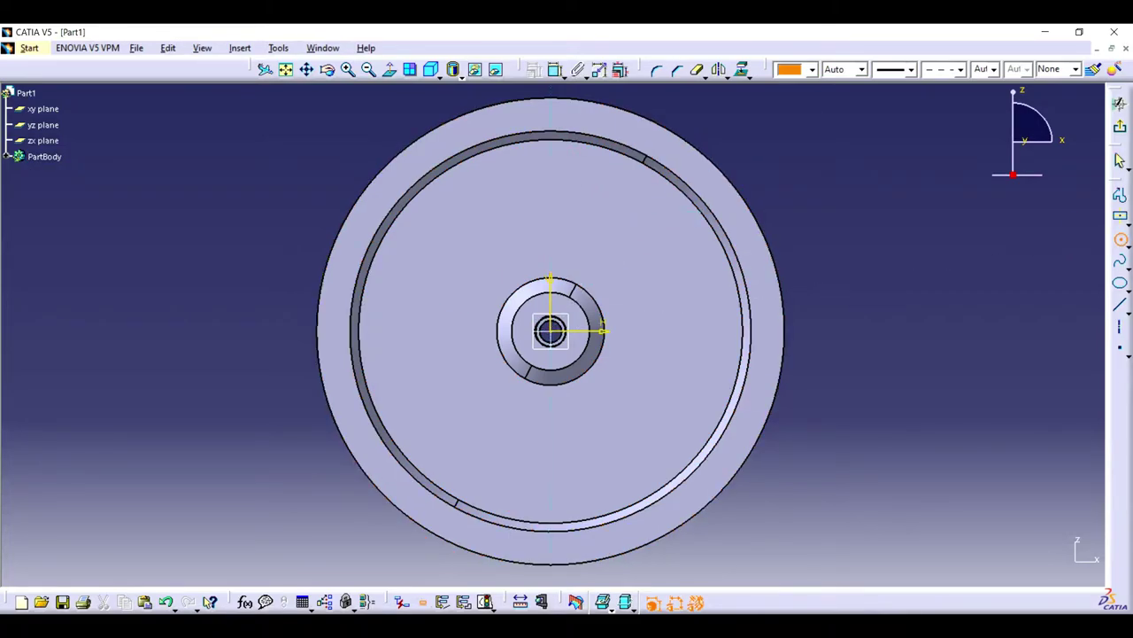
- Pocket a diameter-10 circle, 40 from the centre, through the wheel web
left_click(551, 186)
left_click(824, 161)
double_click(824, 161)
type("10")
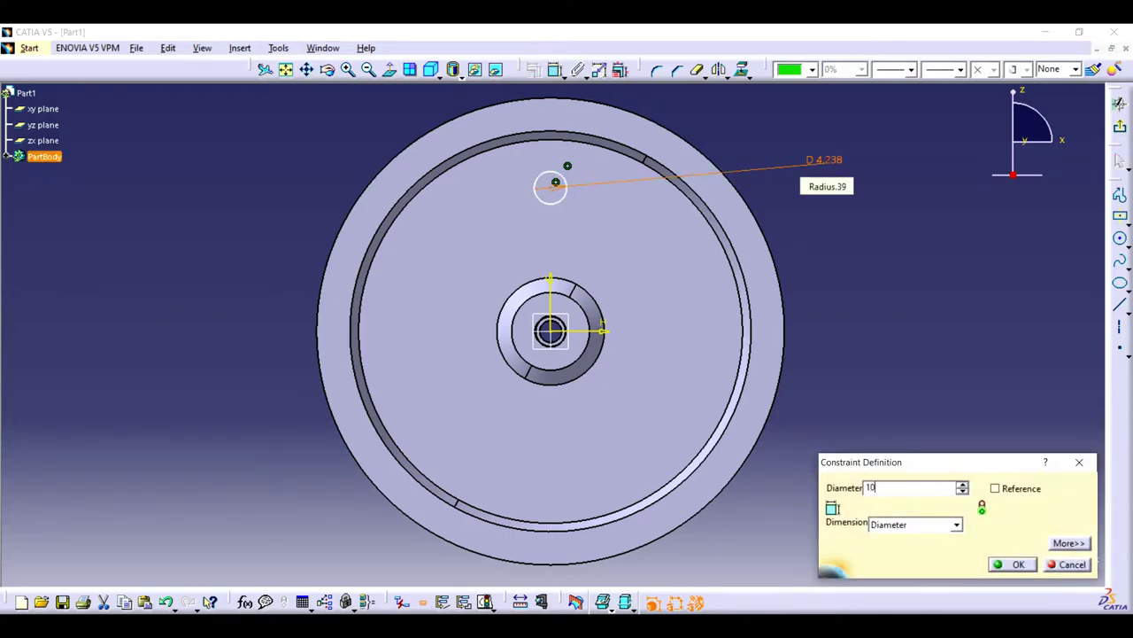
key("Return")
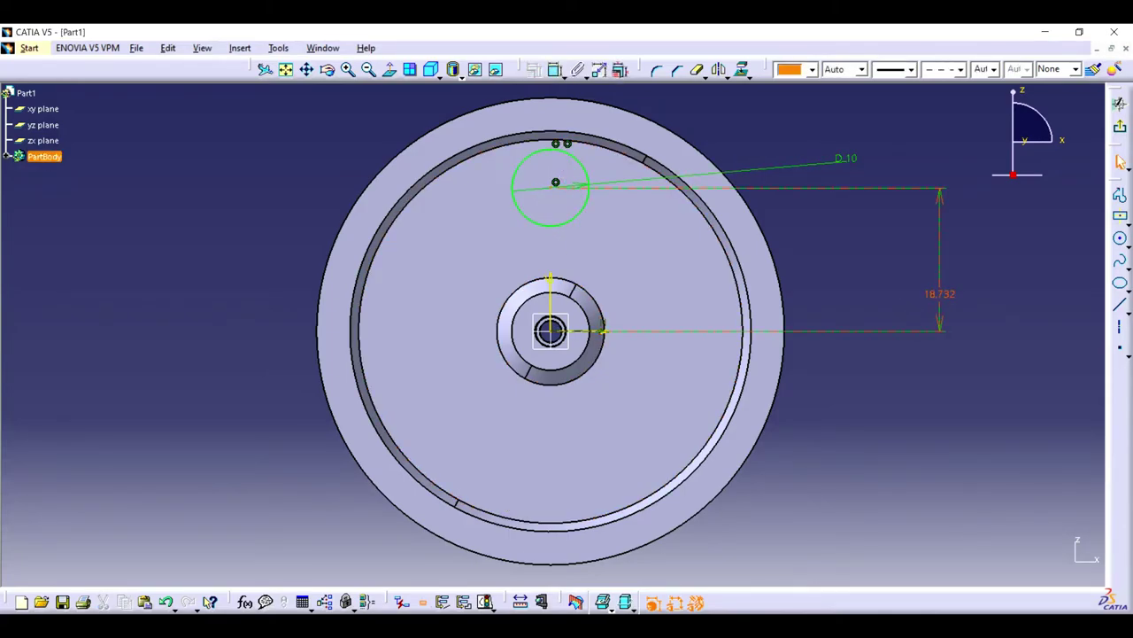
double_click(940, 294)
type("40")
key("Return")
left_click(1119, 101)
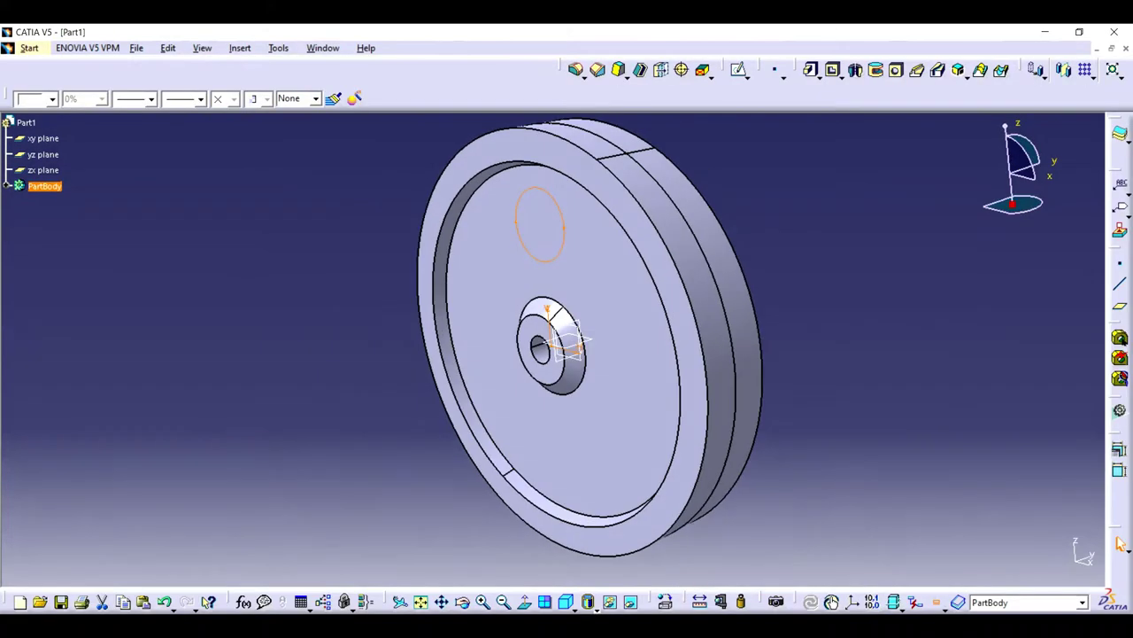
left_click(832, 69)
left_click(97, 321)
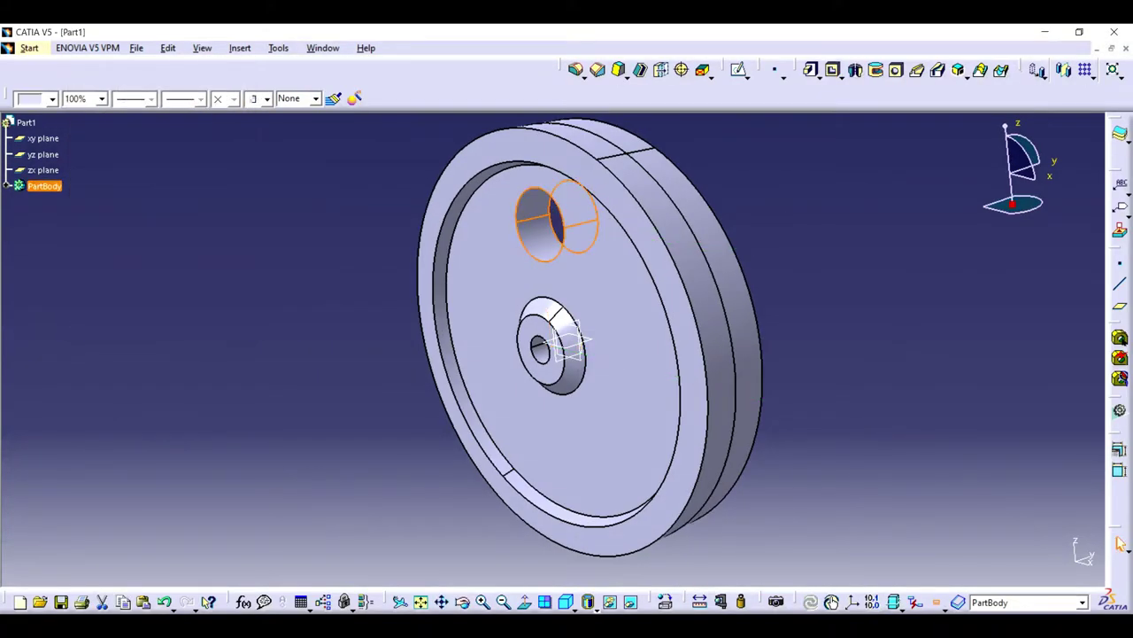
- Pattern the hole circularly into eight instances around the wheel's axis
left_click(1093, 76)
left_click(1107, 94)
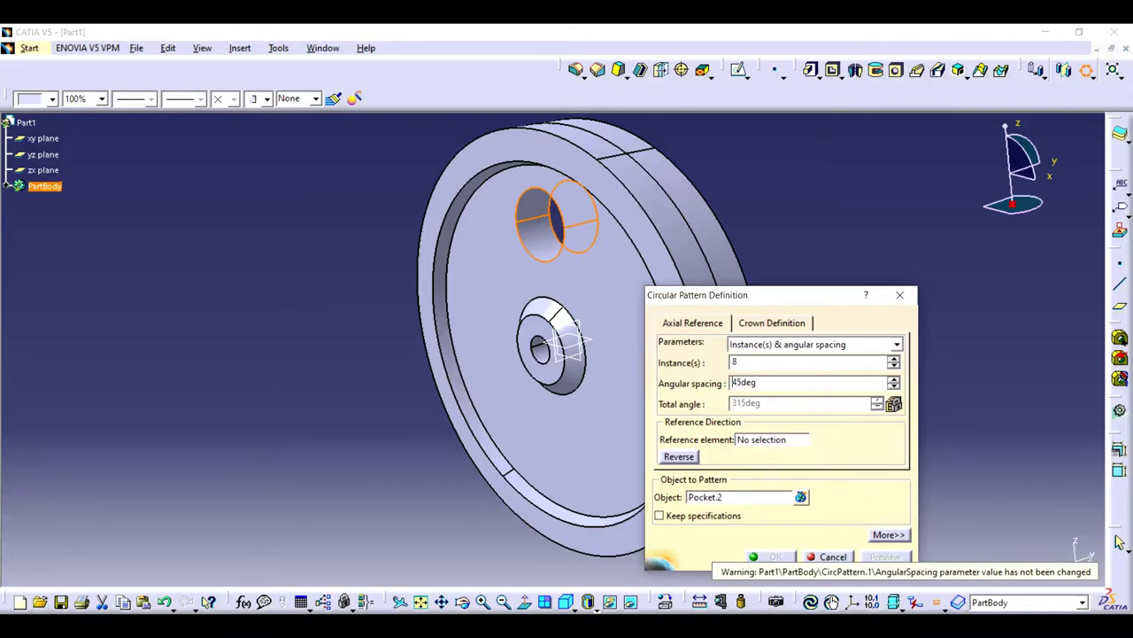
left_click(770, 439)
left_click(563, 315)
left_click(769, 556)
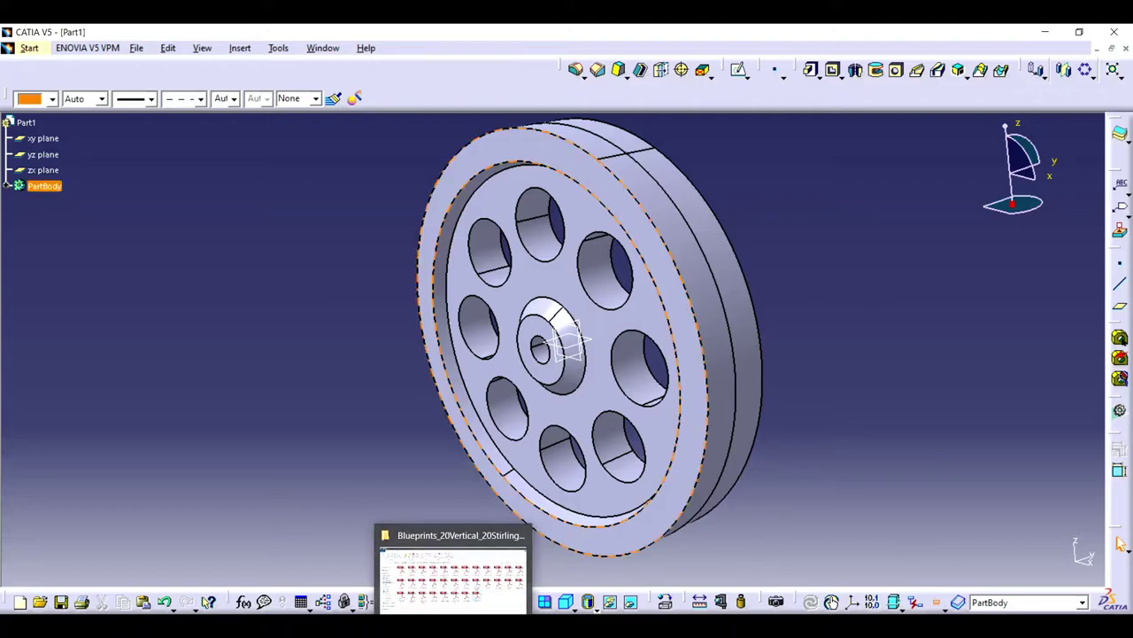
middle_click_drag(374, 374, 433, 388)
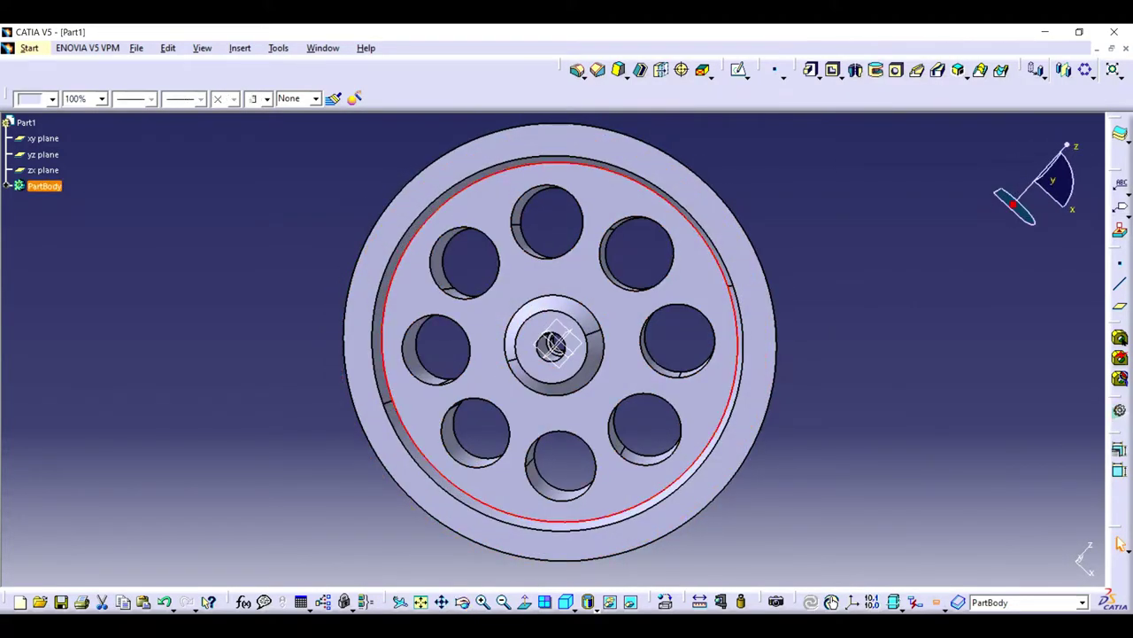
left_click(1120, 544)
- Fillet the inner rim edge and chamfer both rim edges 0.25in at 45°
key("Return")
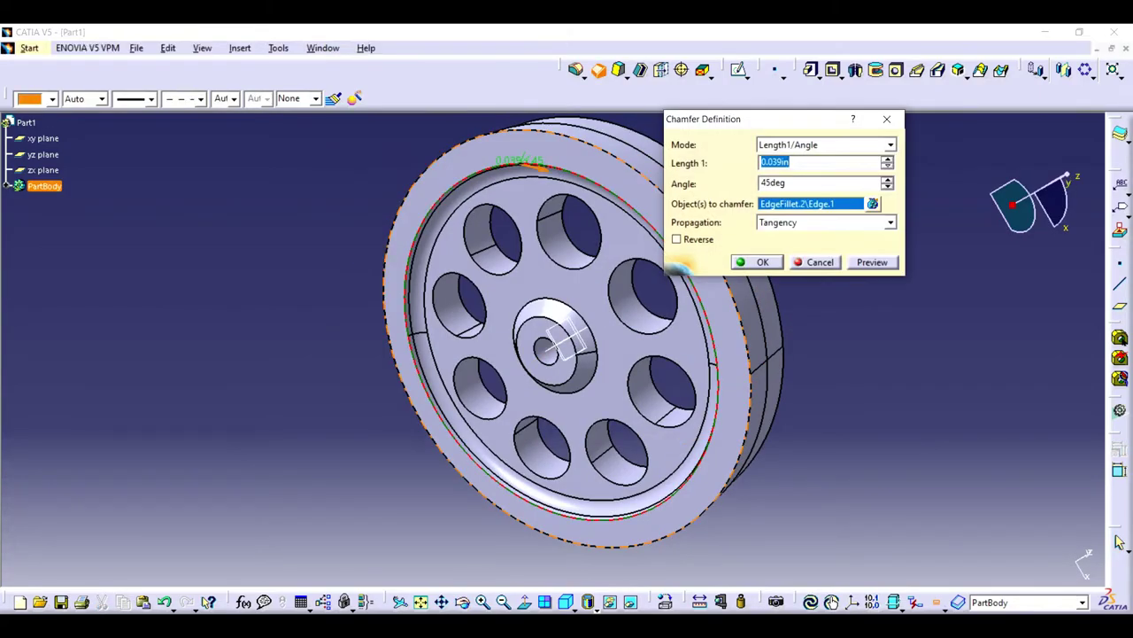
type("0.25")
key("Return")
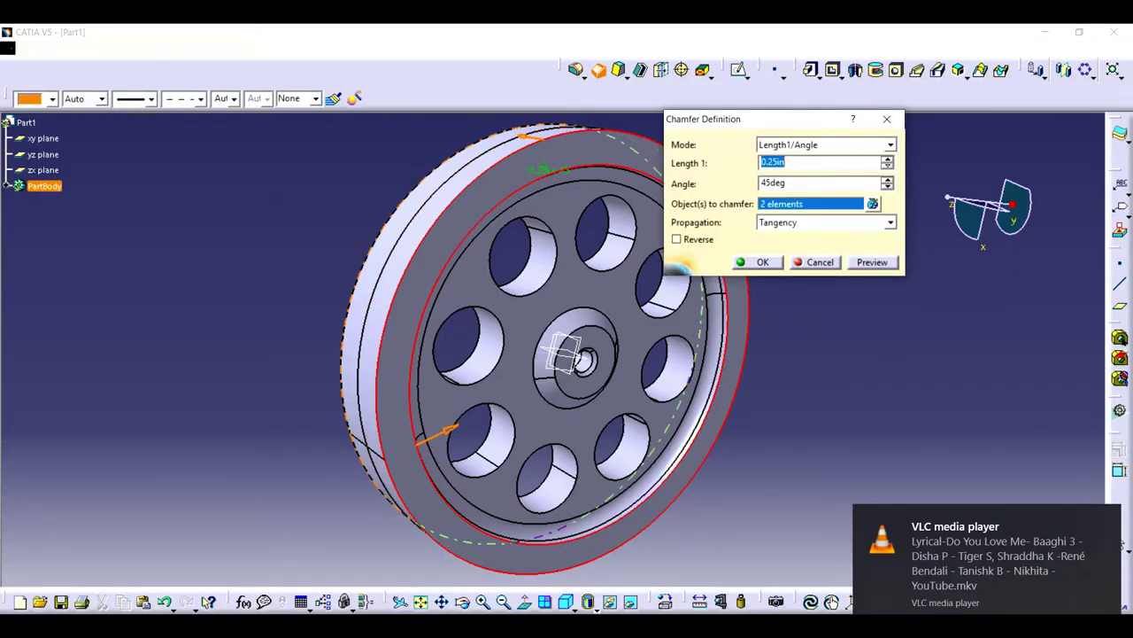
key("Return")
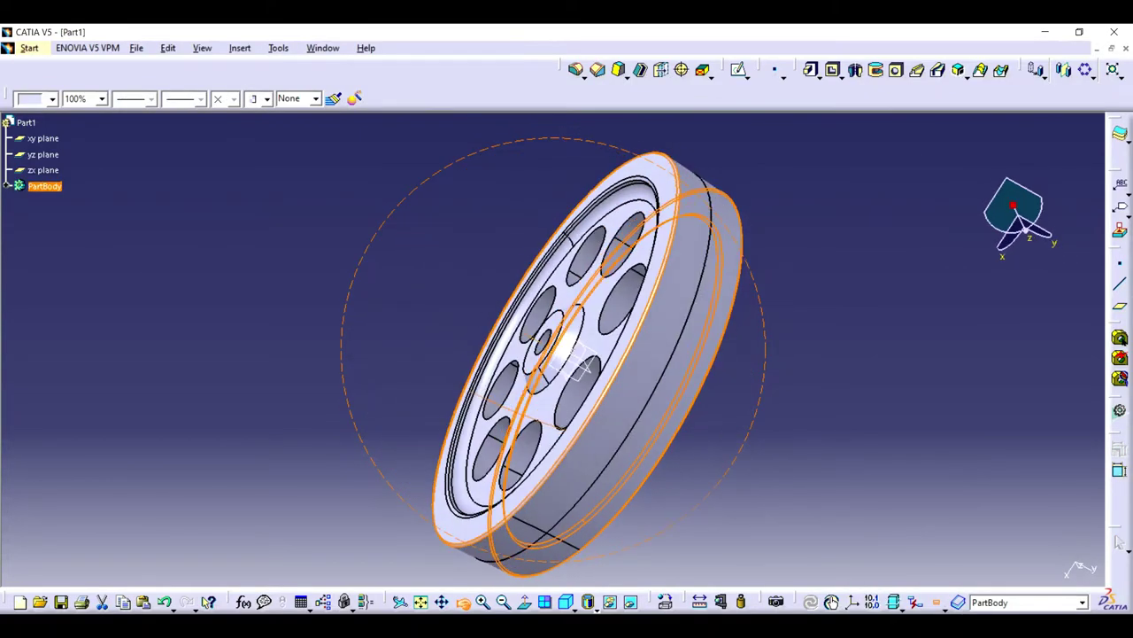
middle_click_drag(566, 363, 531, 353)
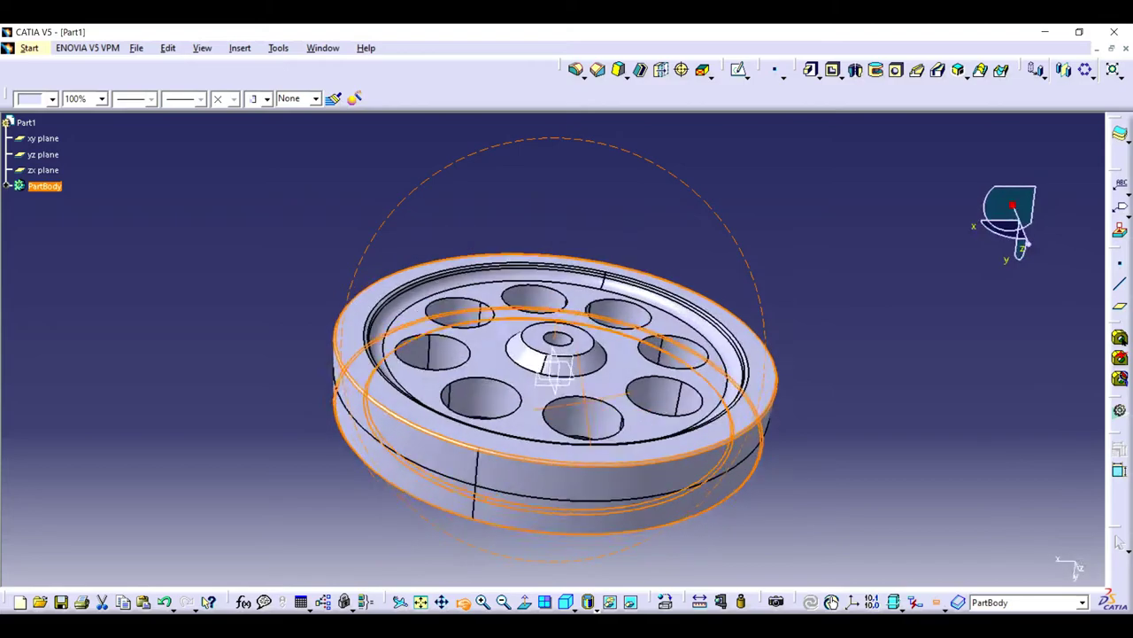
- Save the part as flywheel.CATPart
key("ctrl+s")
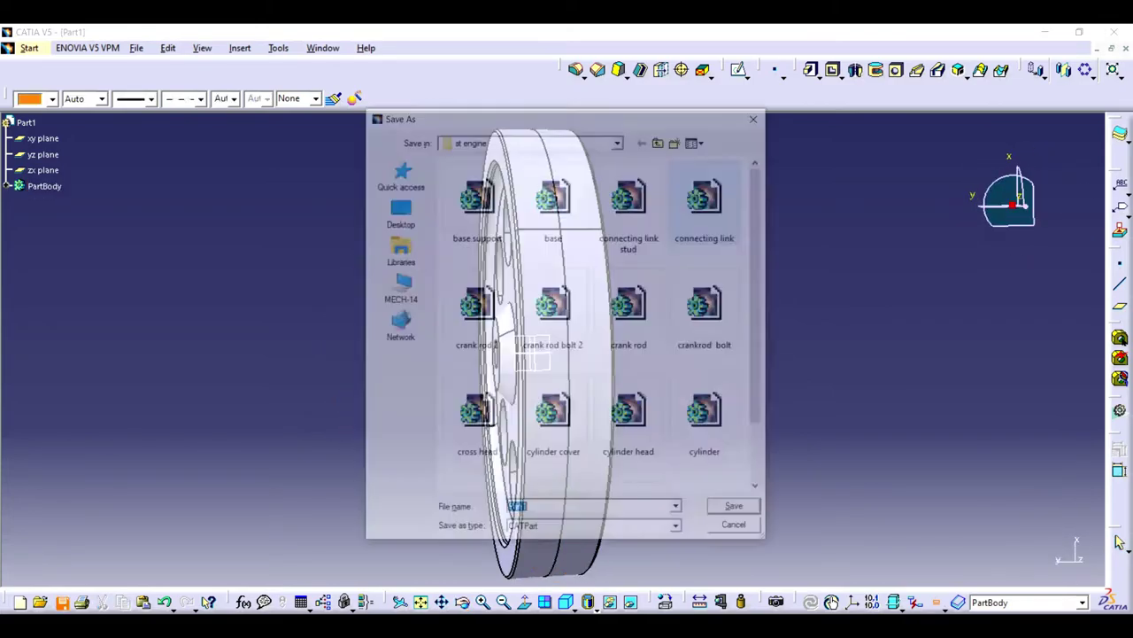
type("flywheel")
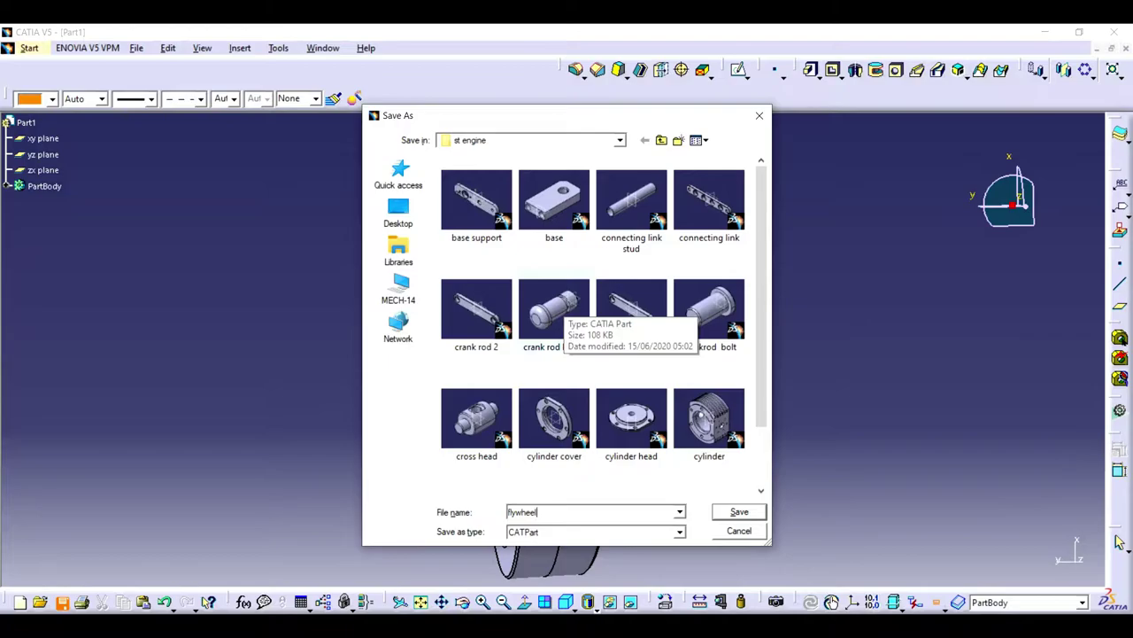
key("Return")
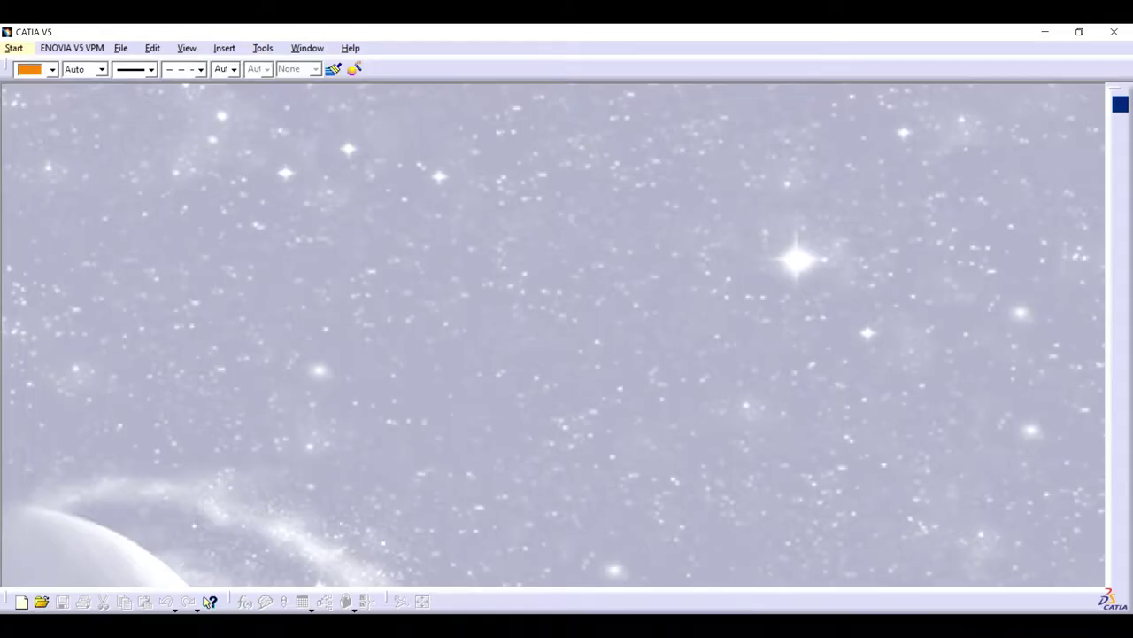
- Create a new part and start a sketch on the yz plane
left_click(14, 48)
left_click(231, 84)
key("Return")
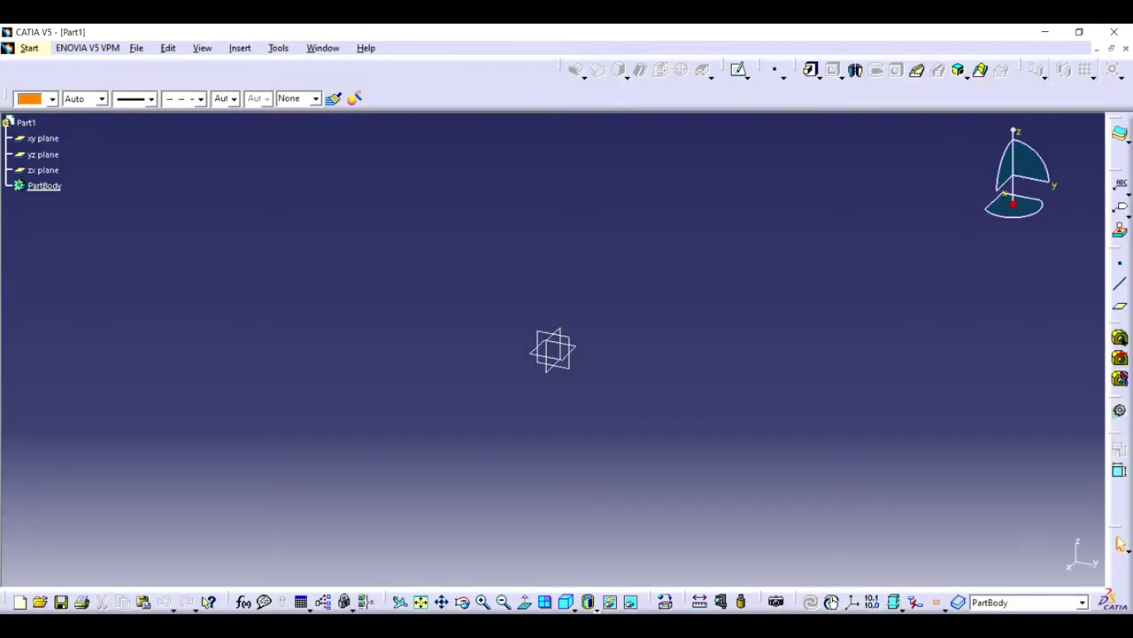
left_click(43, 154)
left_click(738, 69)
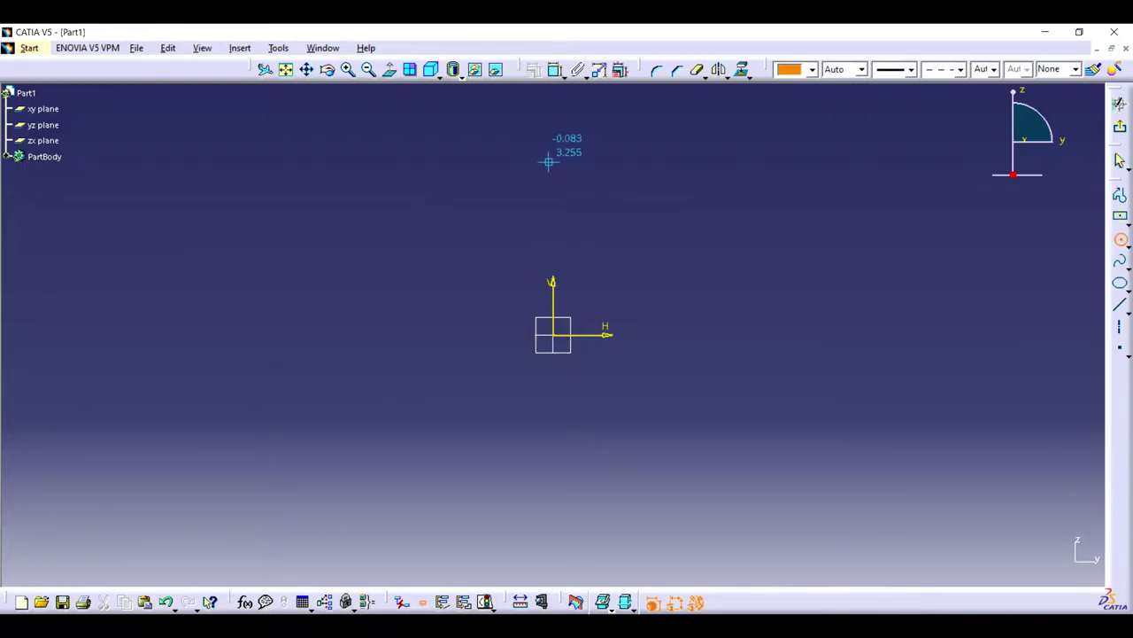
- Draw a radius 10 circle 31.25 above the H axis and a vertical line down to the axis
left_click(550, 159)
left_click(572, 158)
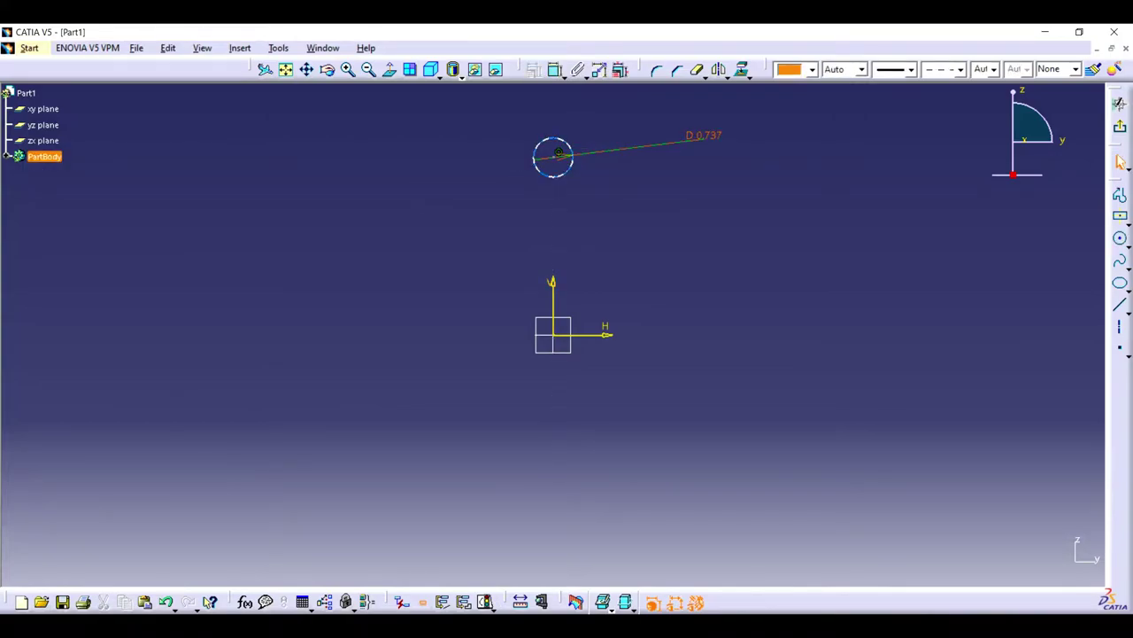
double_click(559, 153)
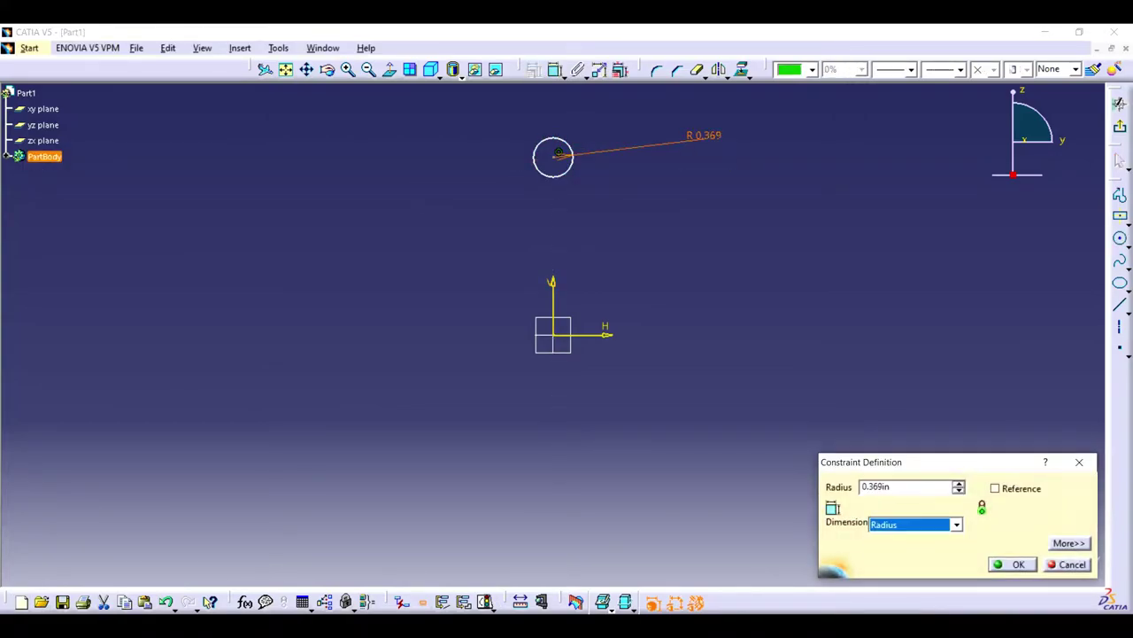
type("10")
key("Return")
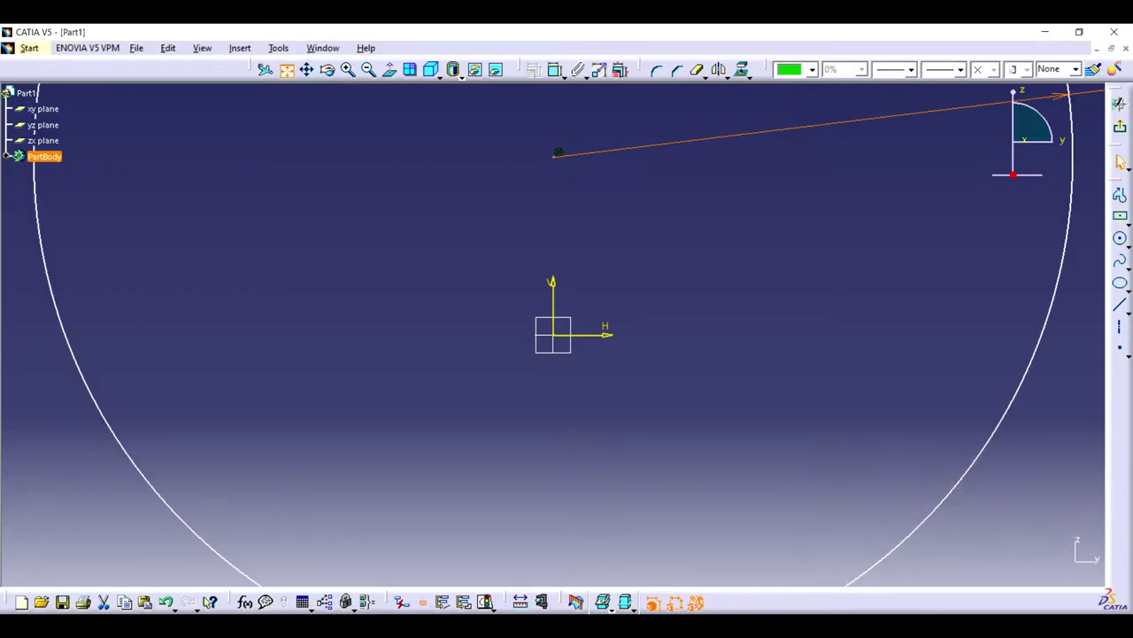
left_click(287, 69)
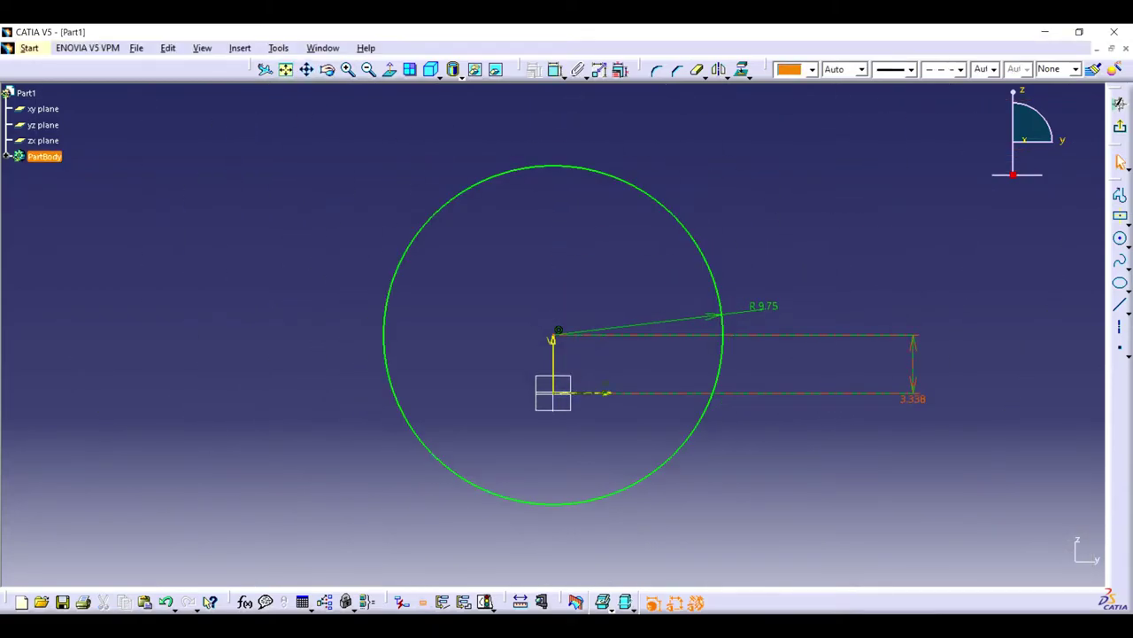
double_click(913, 397)
key("Return")
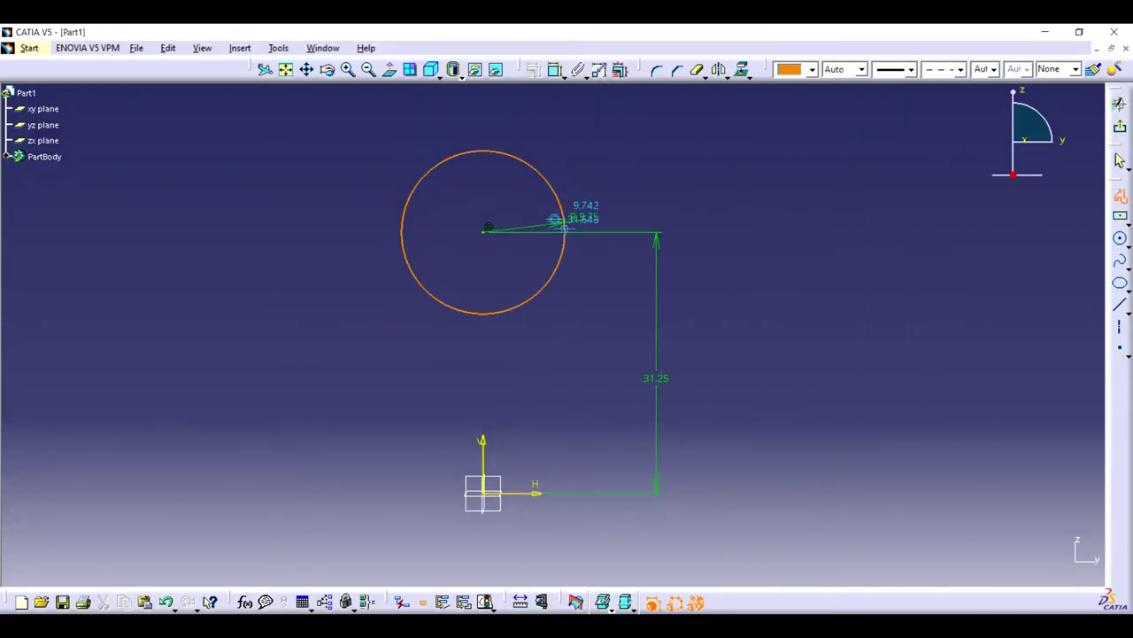
left_click(556, 493)
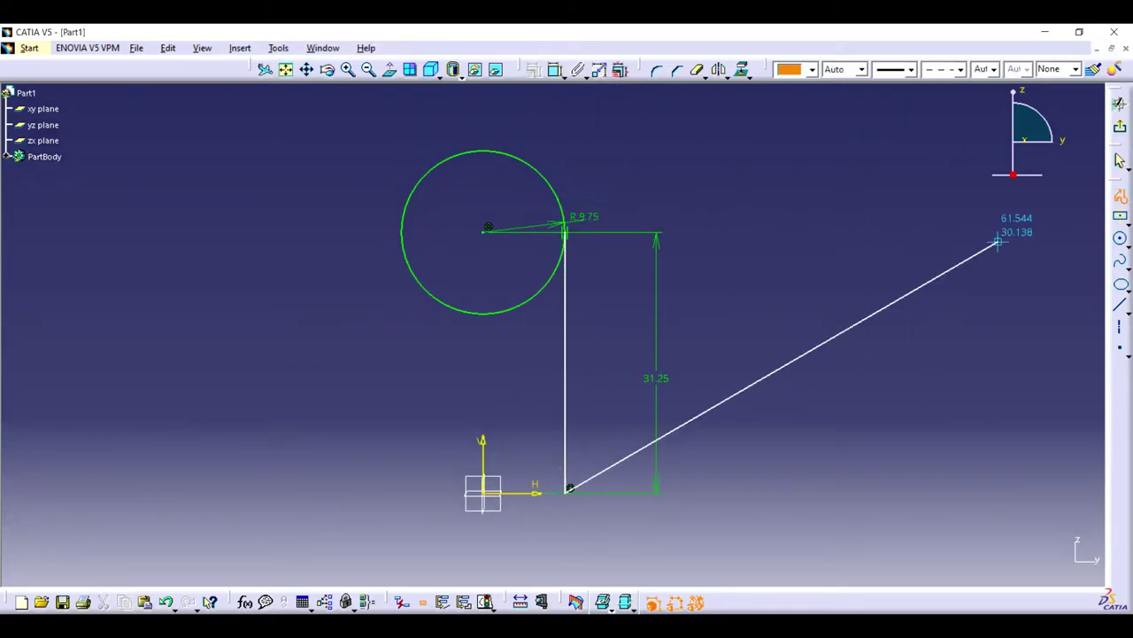
- Add a concentric inner circle of radius 7.065, with a gap of 1 between the circles
left_click(1120, 237)
left_click(484, 232)
left_click(509, 177)
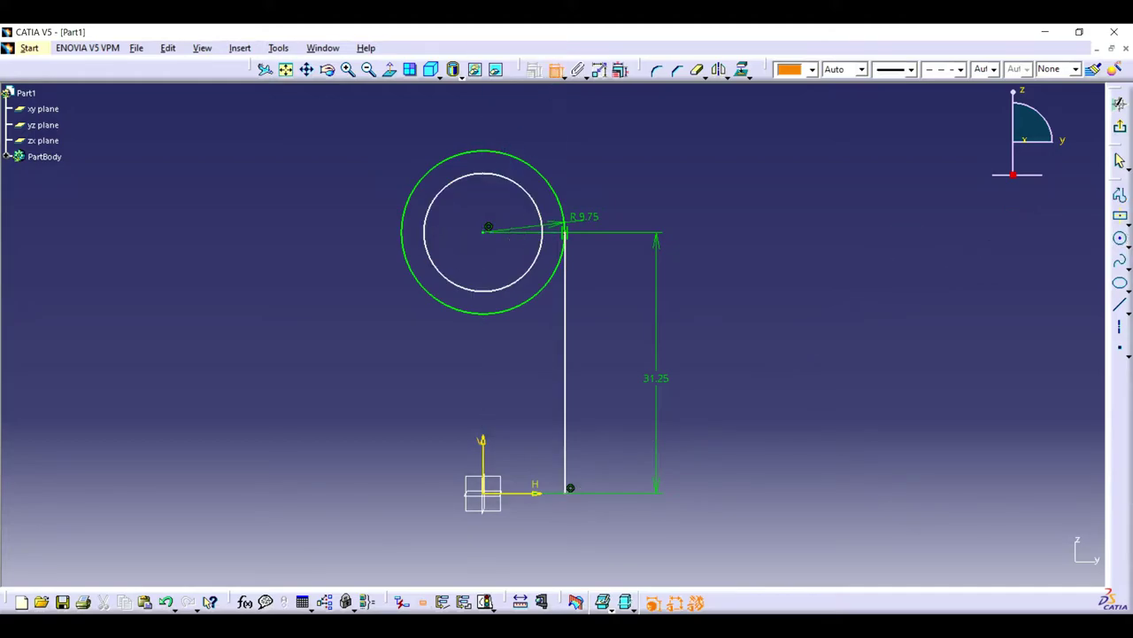
left_click(682, 148)
double_click(682, 148)
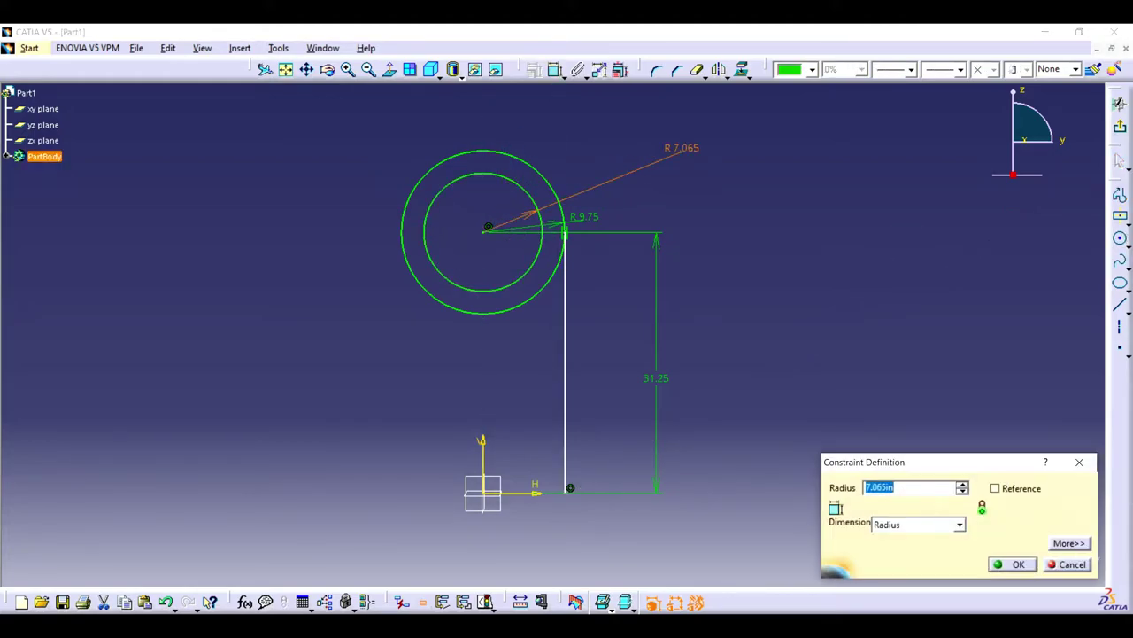
key("Return")
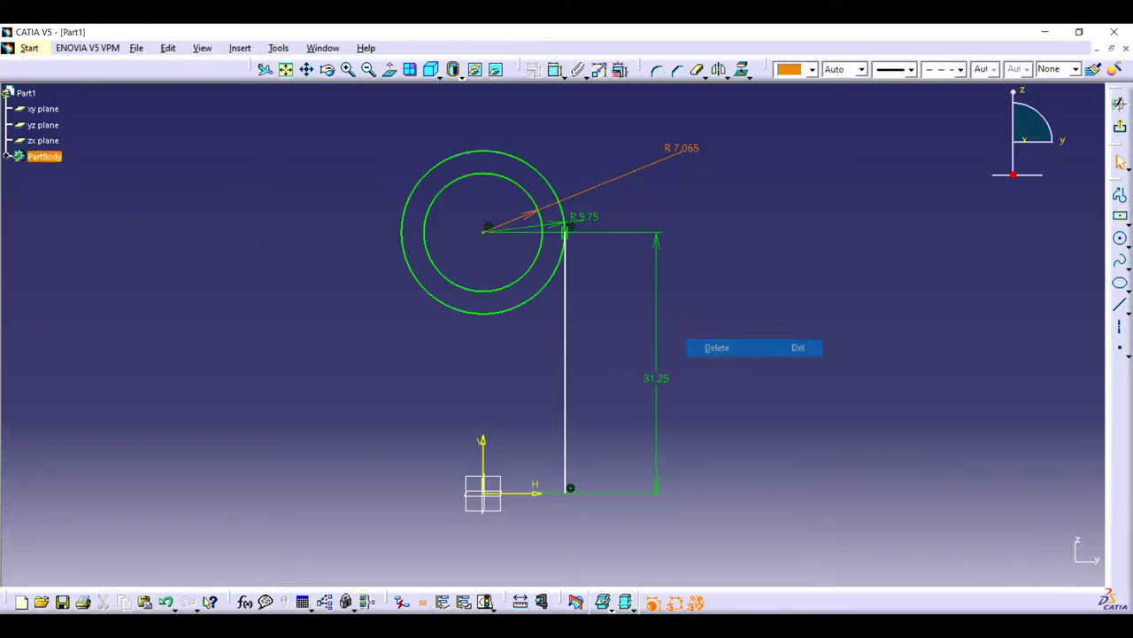
double_click(597, 155)
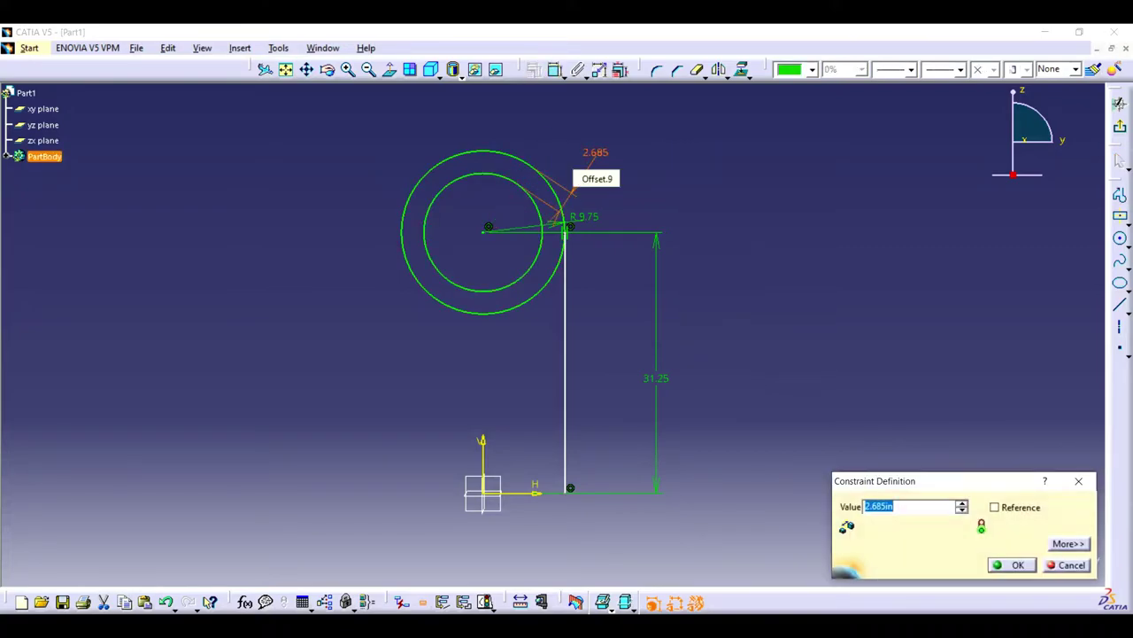
type("1")
key("Return")
- Draw a profile line from the circle down to the H axis
left_click(1121, 195)
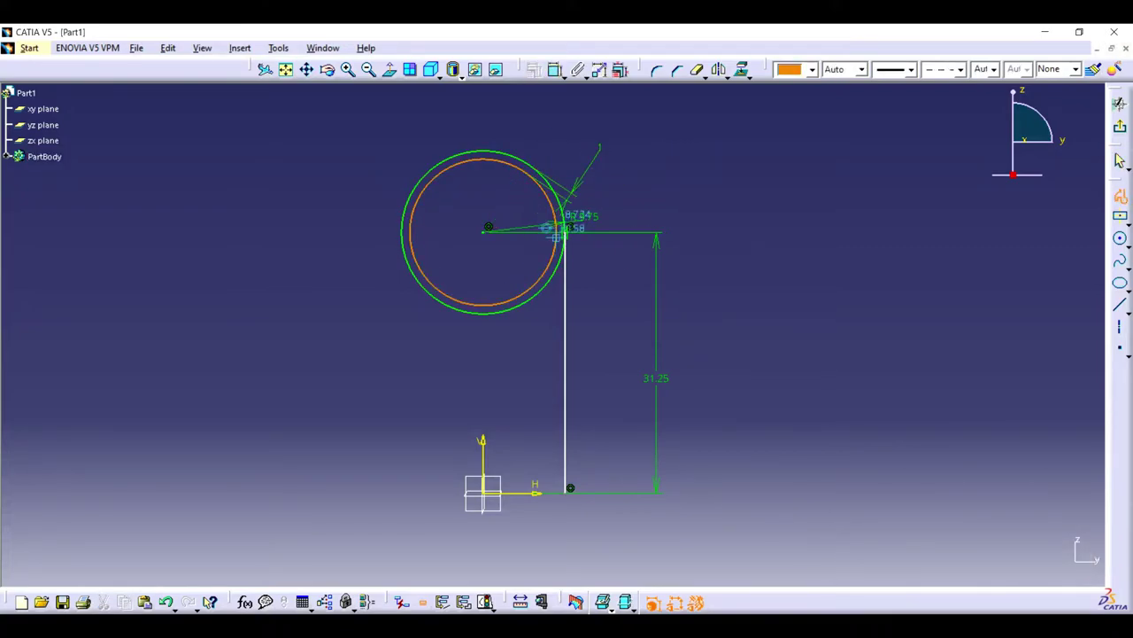
left_click(556, 233)
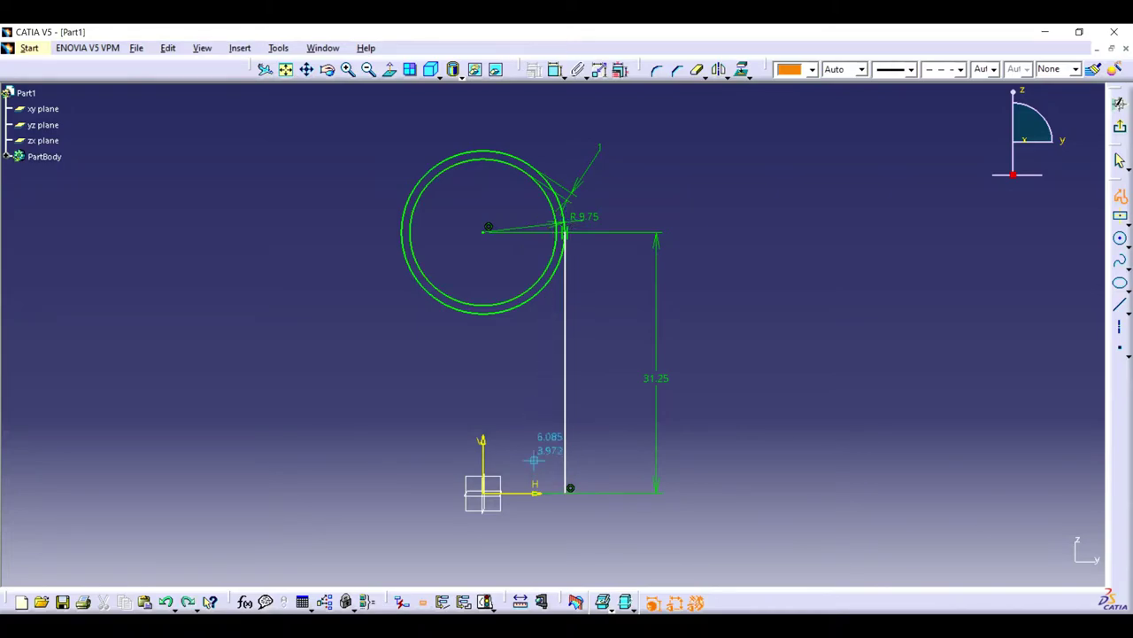
middle_click_drag(534, 459, 405, 207, "ctrl")
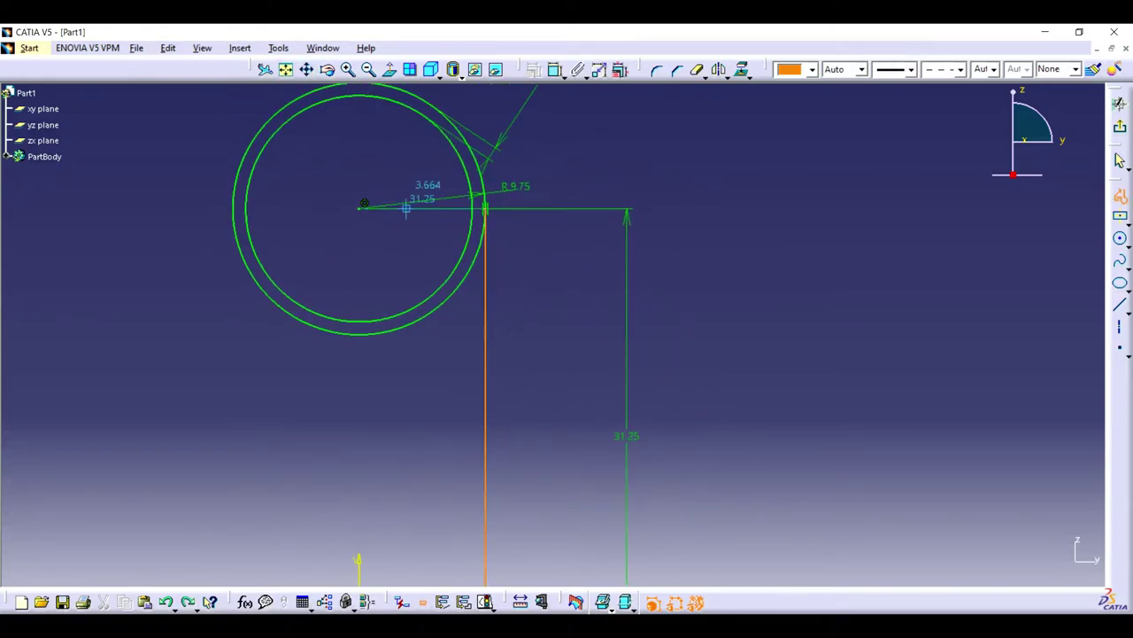
left_click(285, 69)
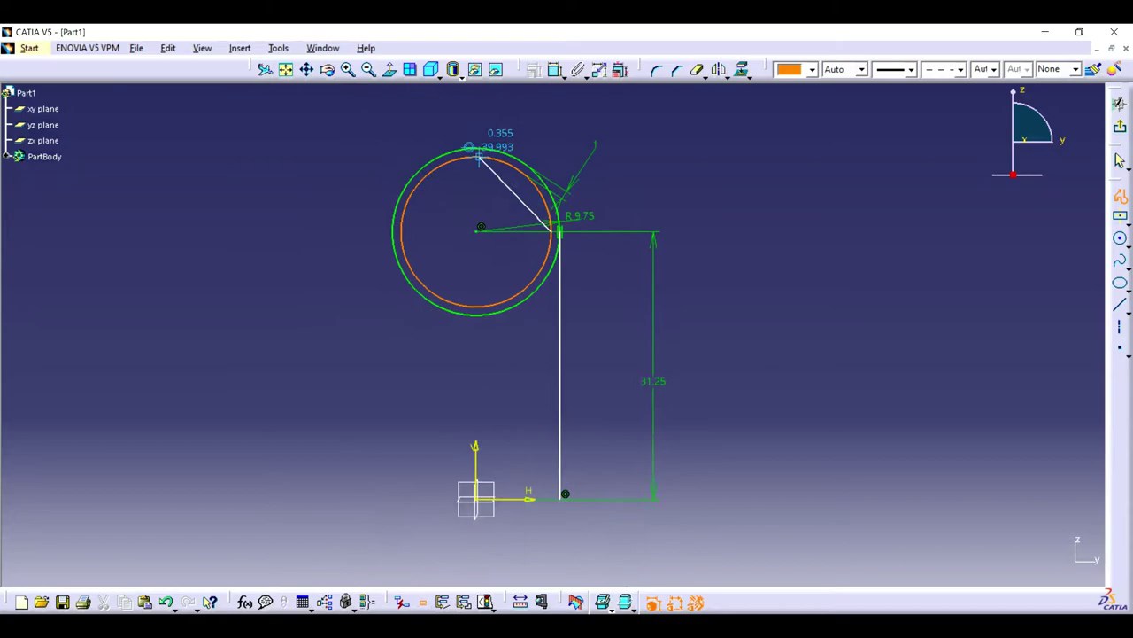
left_click(564, 488)
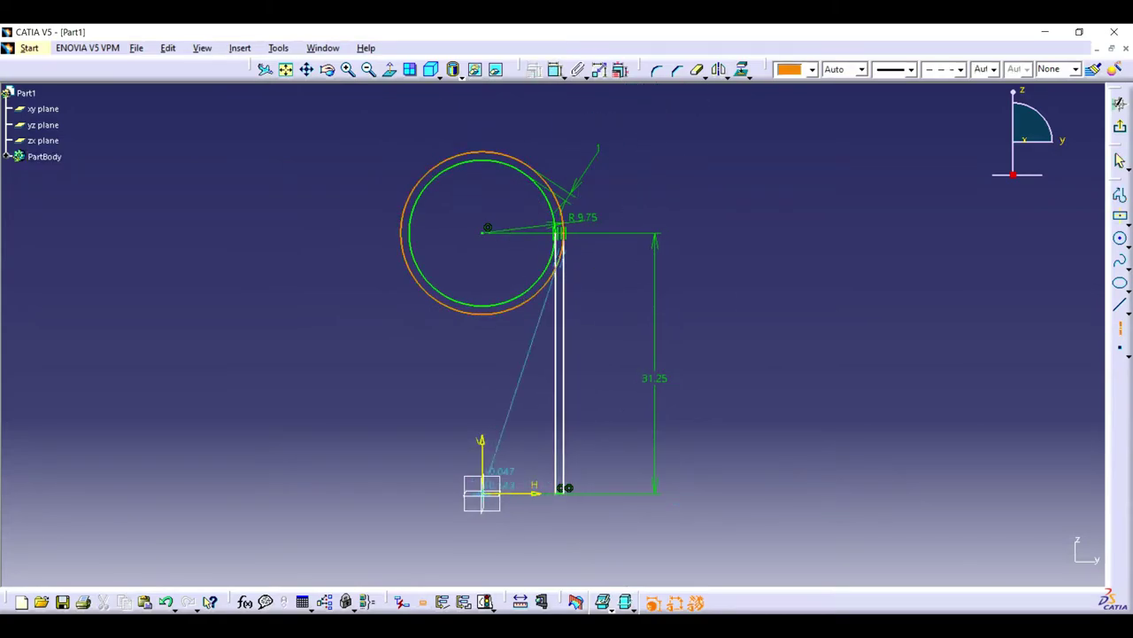
- Add the revolution axis, delete the left arc, close the profile and start a Shaft
left_click(479, 117)
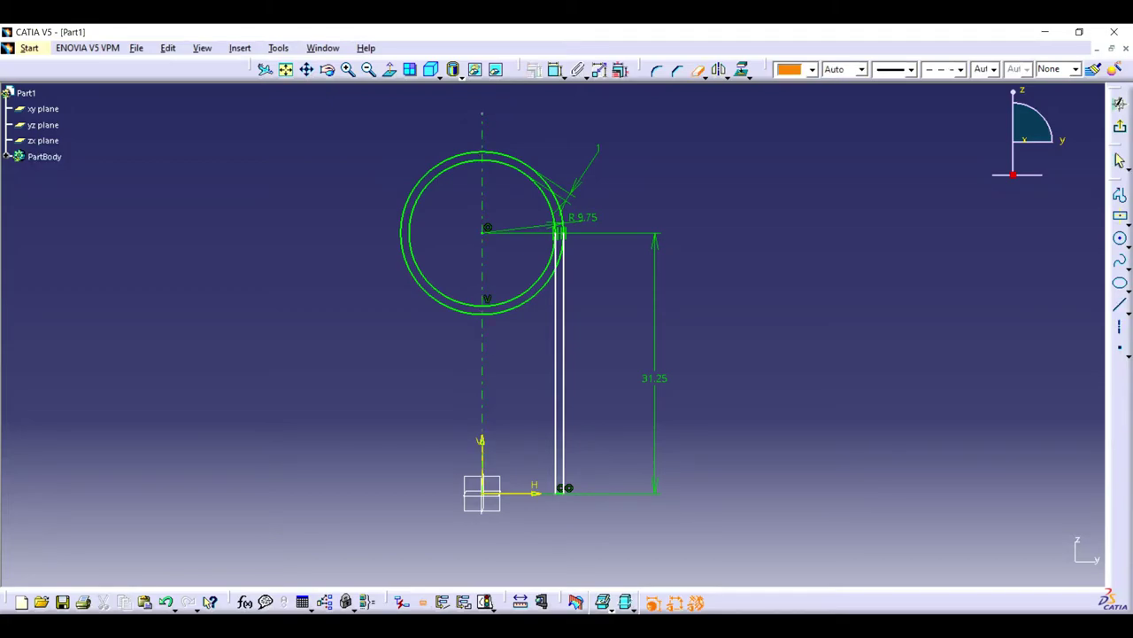
key("Delete")
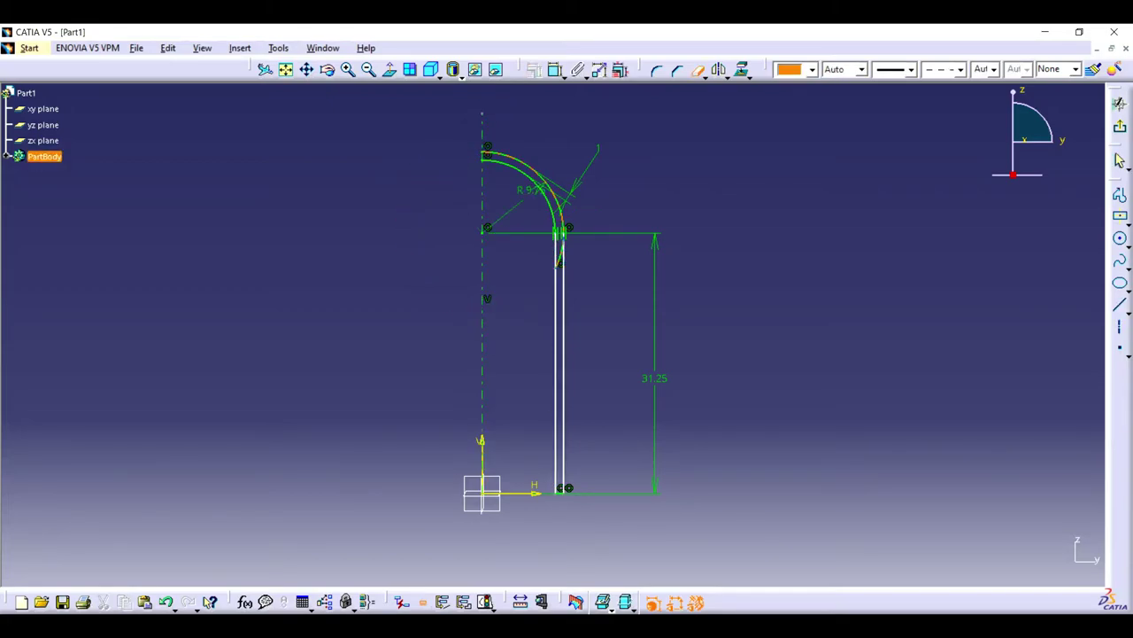
left_click(348, 69)
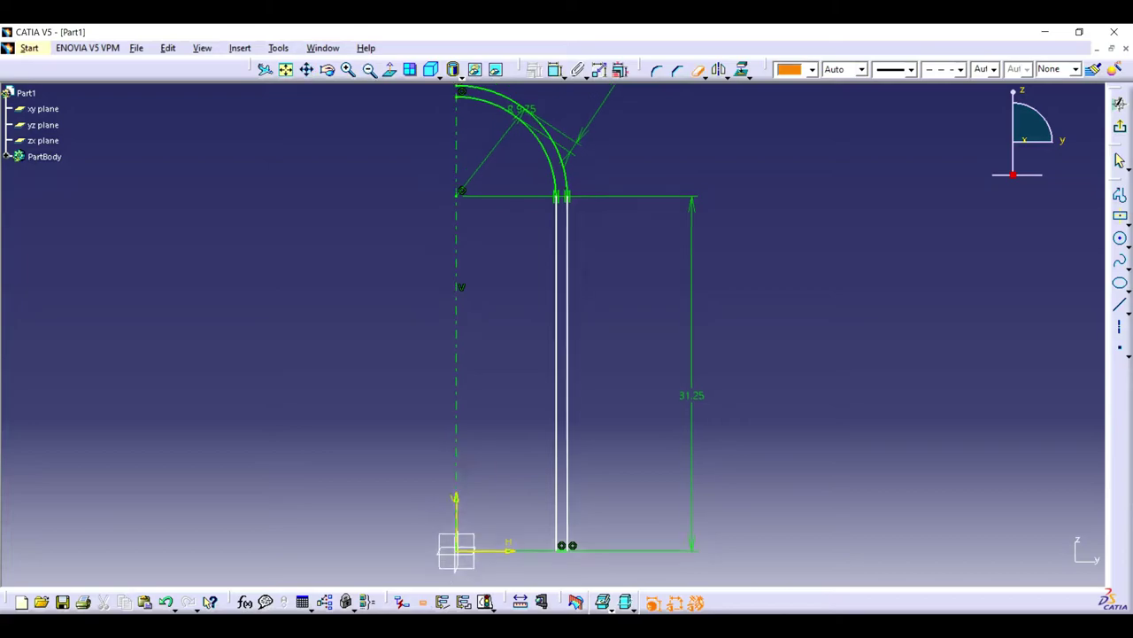
middle_click_drag(567, 266, 574, 442)
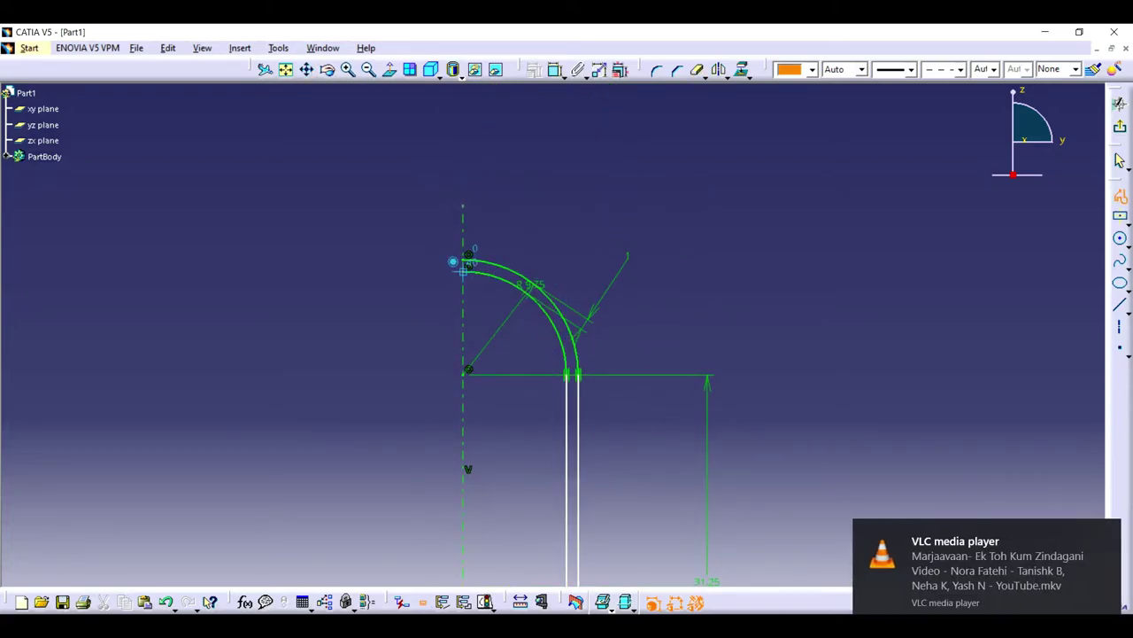
left_click(452, 256)
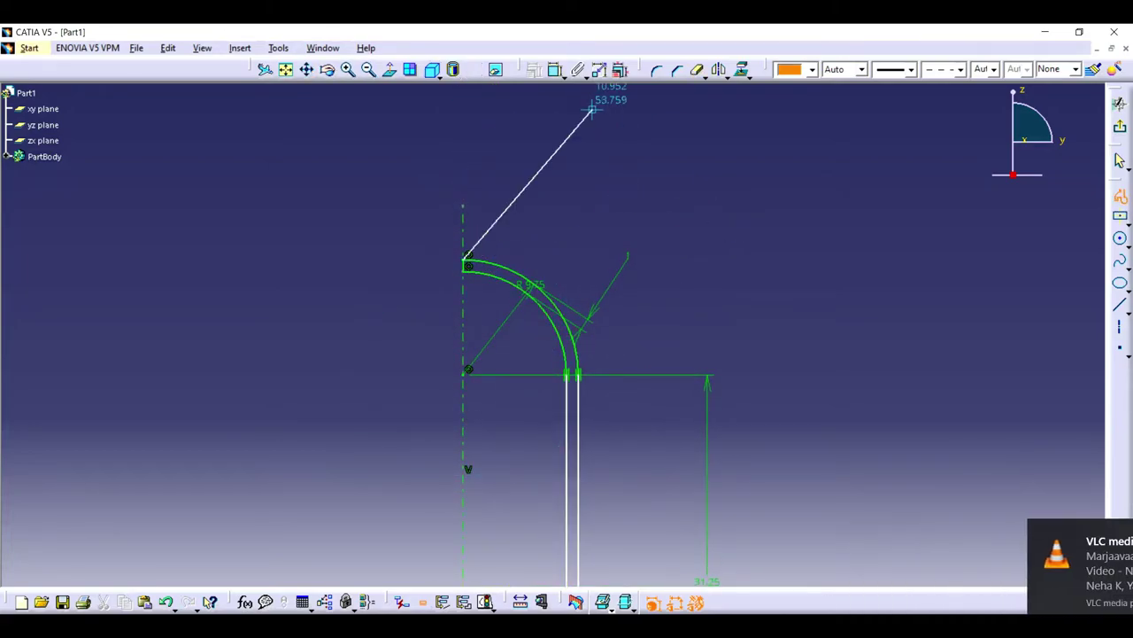
key("Escape")
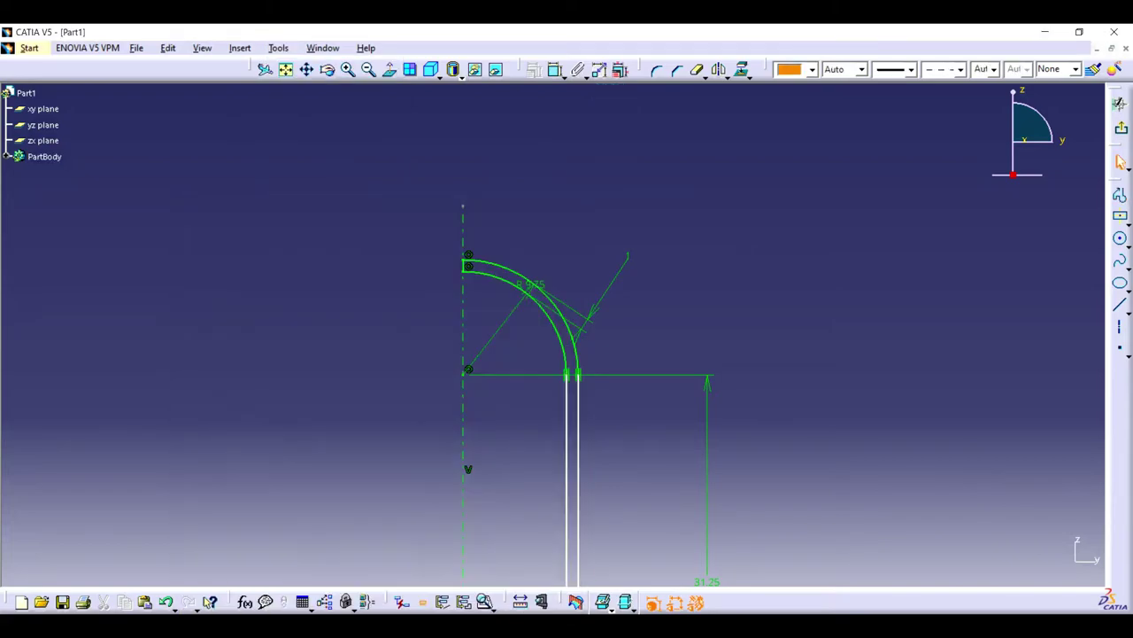
left_click(1119, 102)
left_click(1119, 378)
- Confirm the shaft and save the part as 'inner heater dome' CATPart
left_click(936, 561)
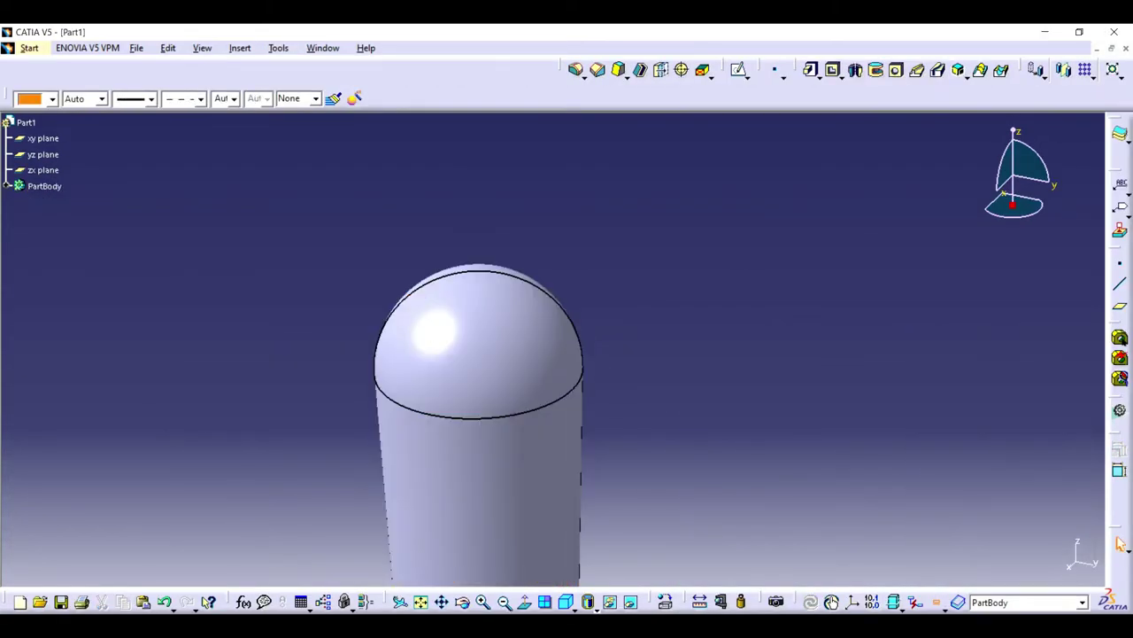
mouse_move(567, 398)
middle_mouse_down()
mouse_move(731, 392)
mouse_move(483, 388)
middle_mouse_up()
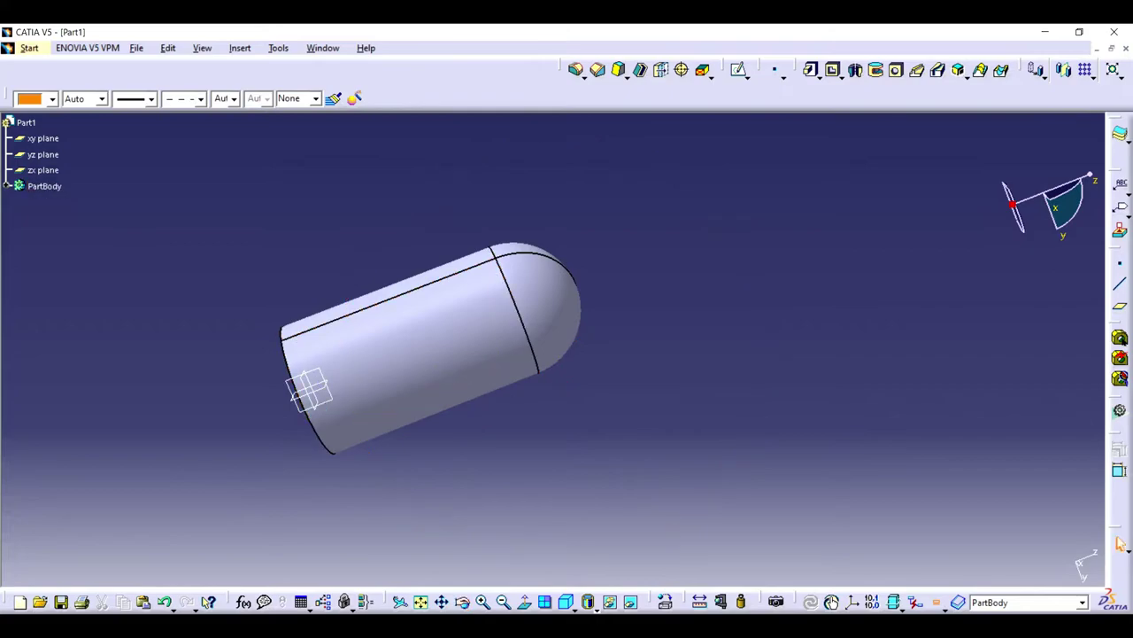
key("alt+f")
key("a")
type("inner heater dome")
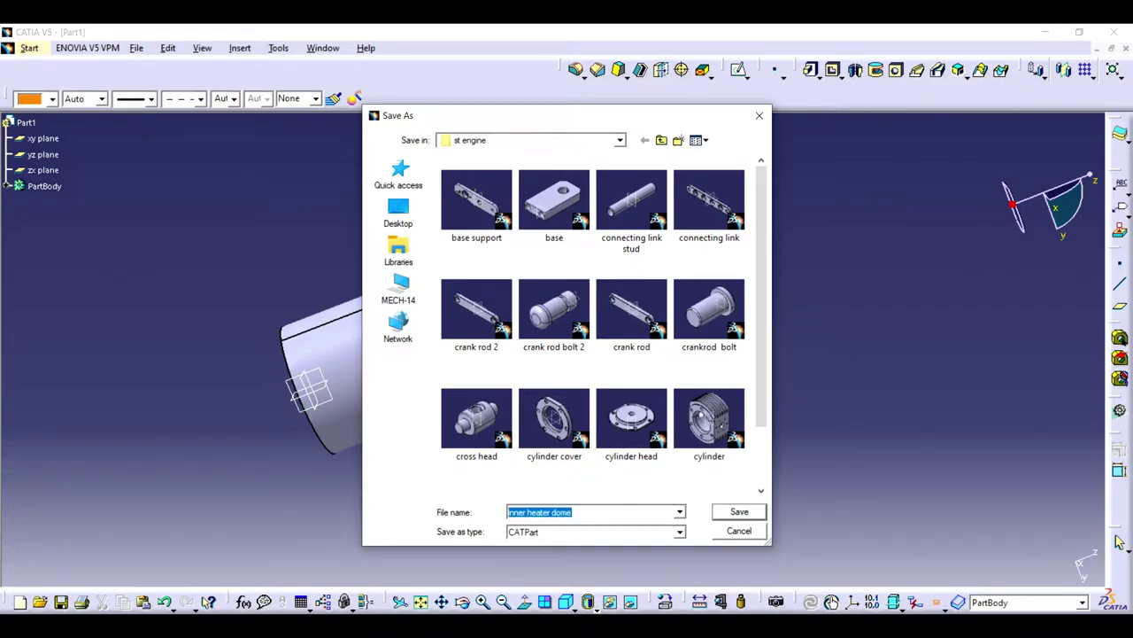
key("Return")
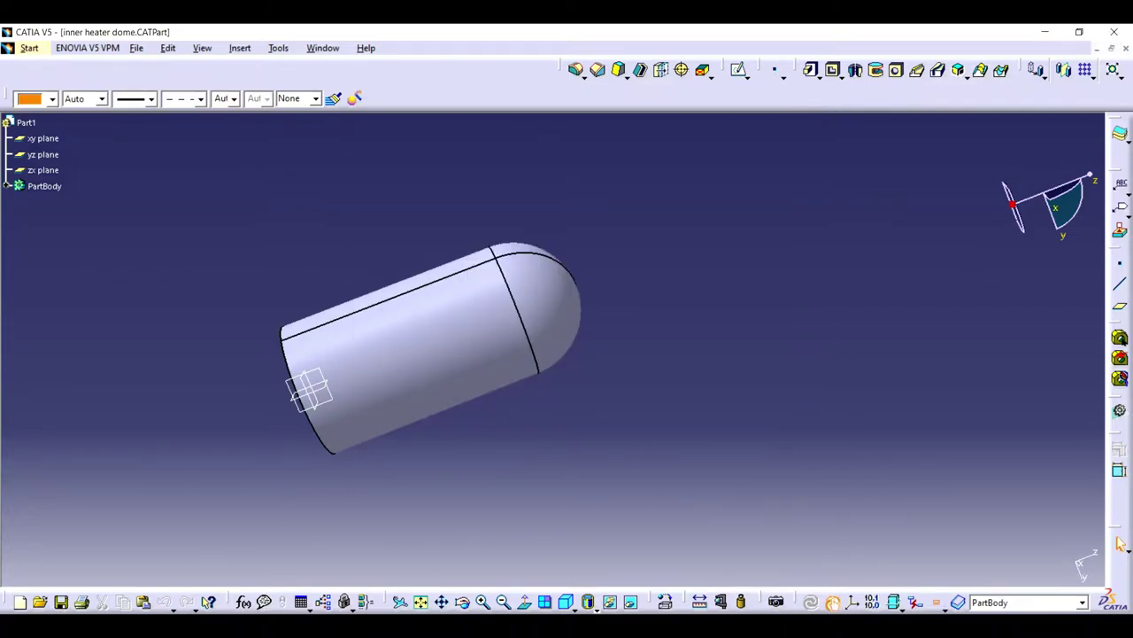
- Close the saved part, then sketch concentric circles of radius 6 and 2 and start a Pad
key("alt+f")
key("c")
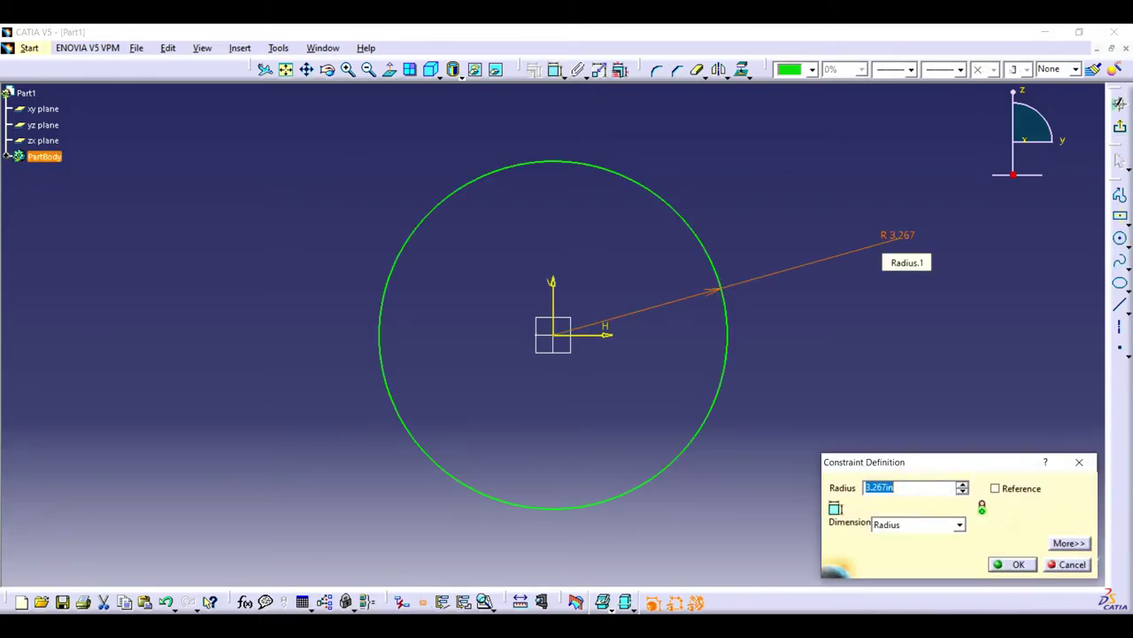
type("6")
key("Return")
type("2")
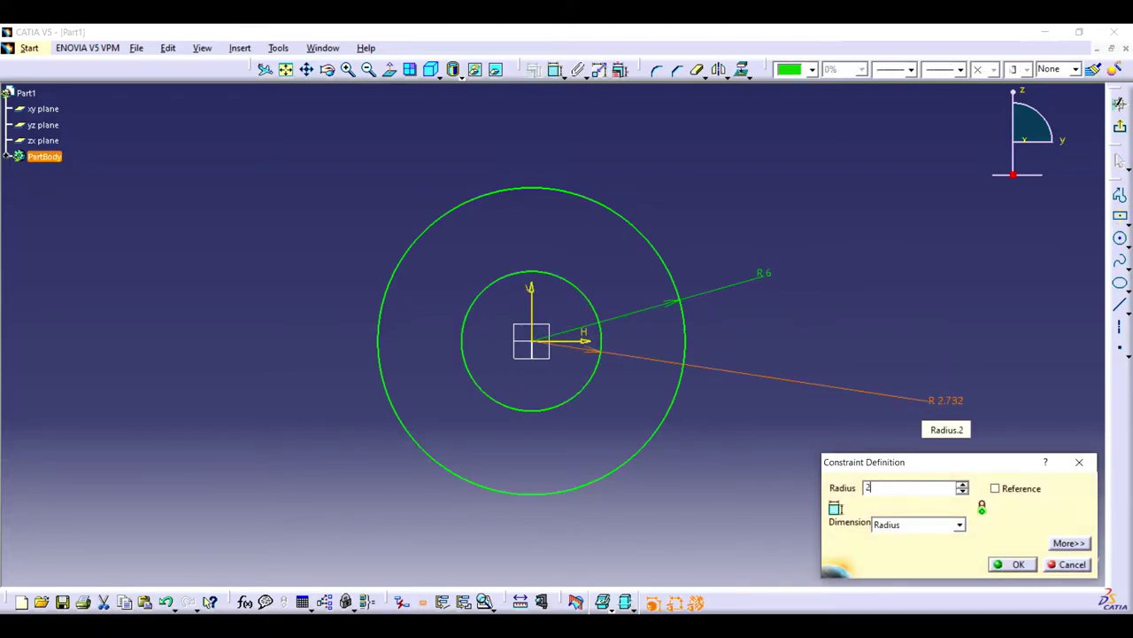
key("Return")
left_click(1119, 101)
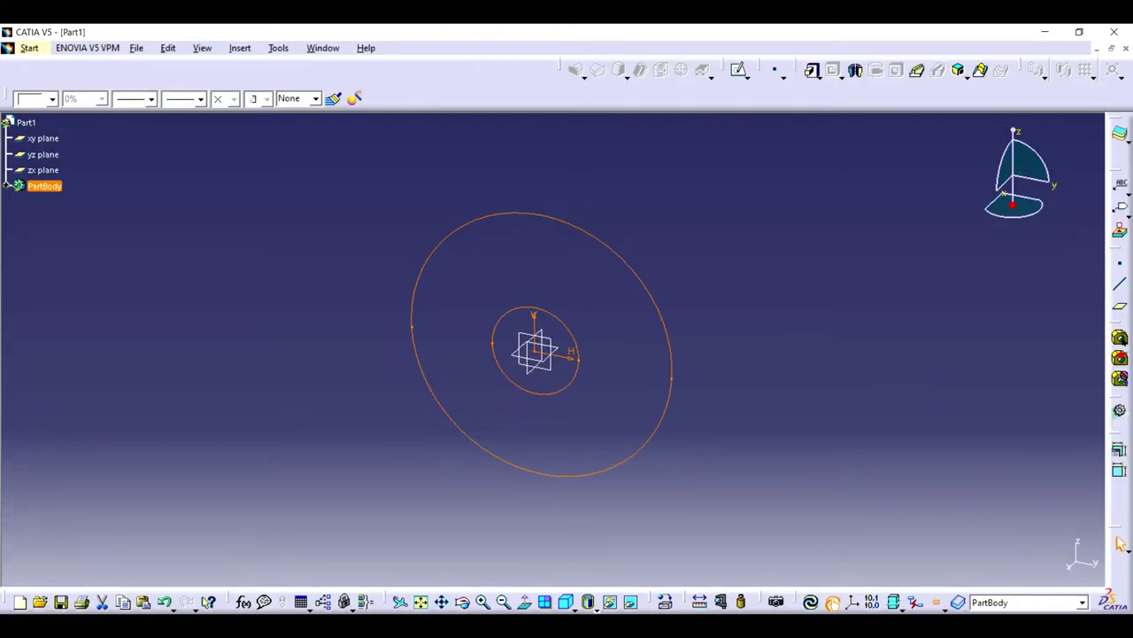
left_click(1119, 449)
- Confirm the ring pad, chamfer its face edges at 45°, and save as 'link bushing'
key("Return")
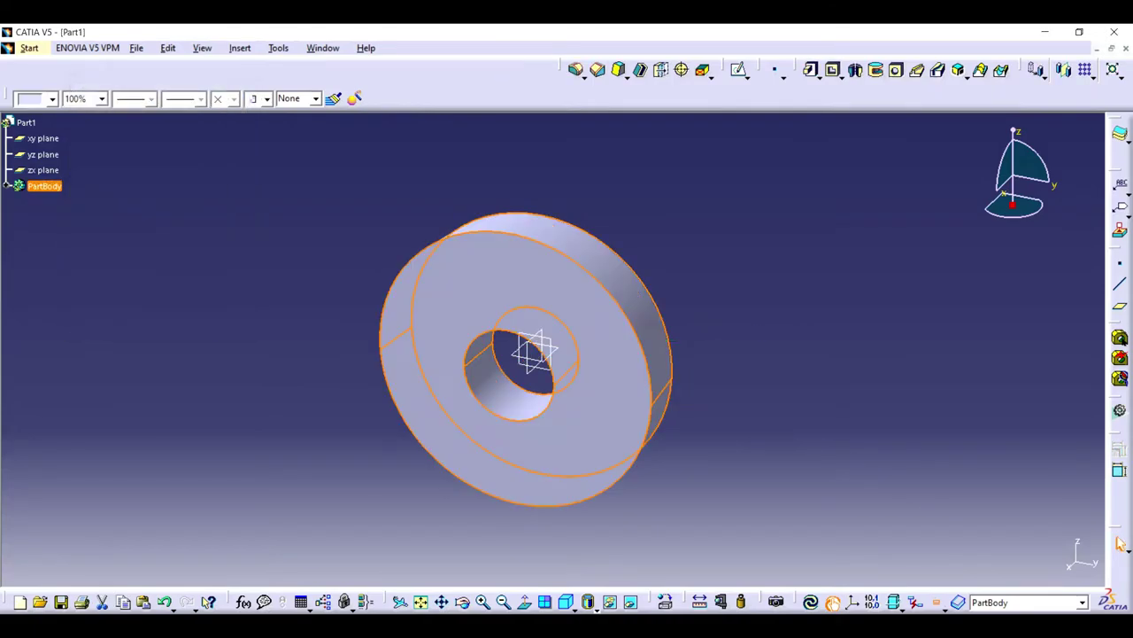
left_click(1120, 544)
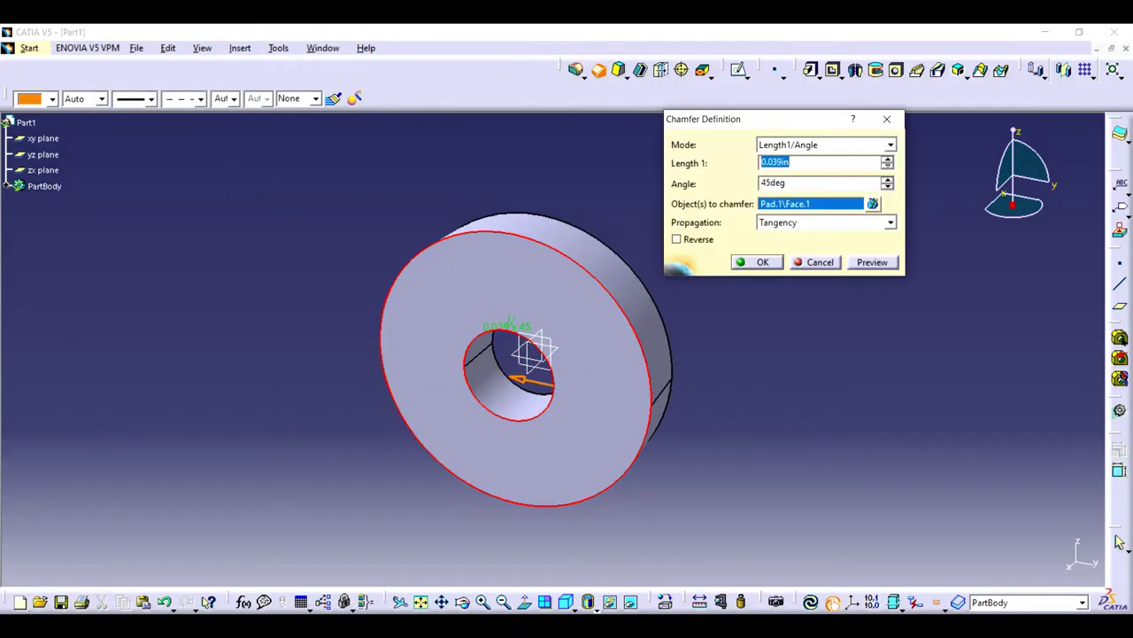
key("Return")
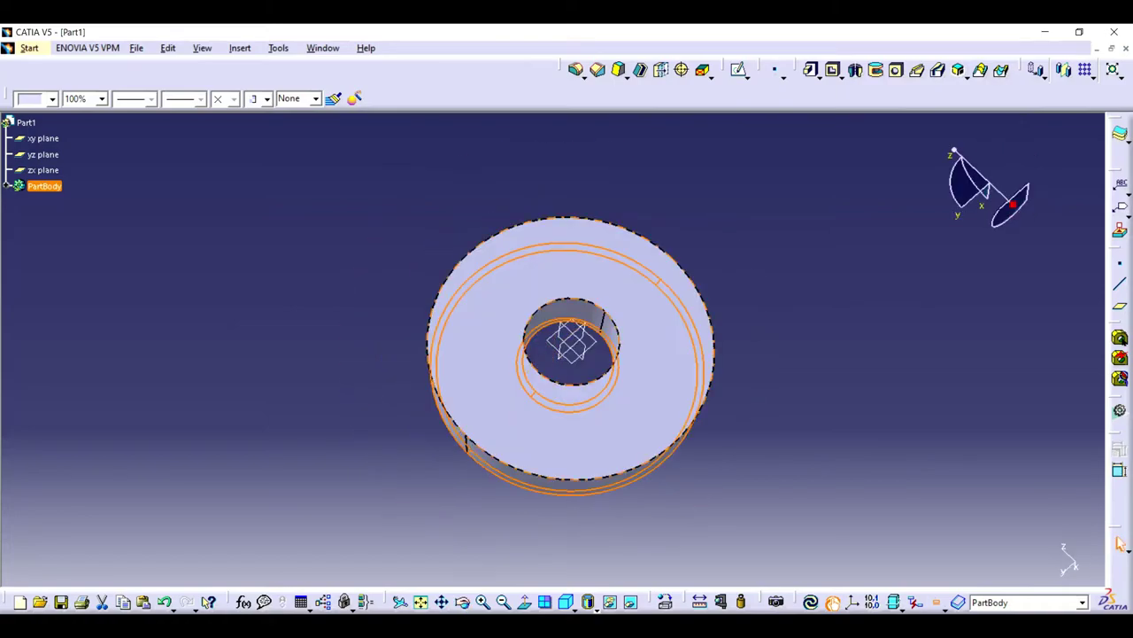
key("Escape")
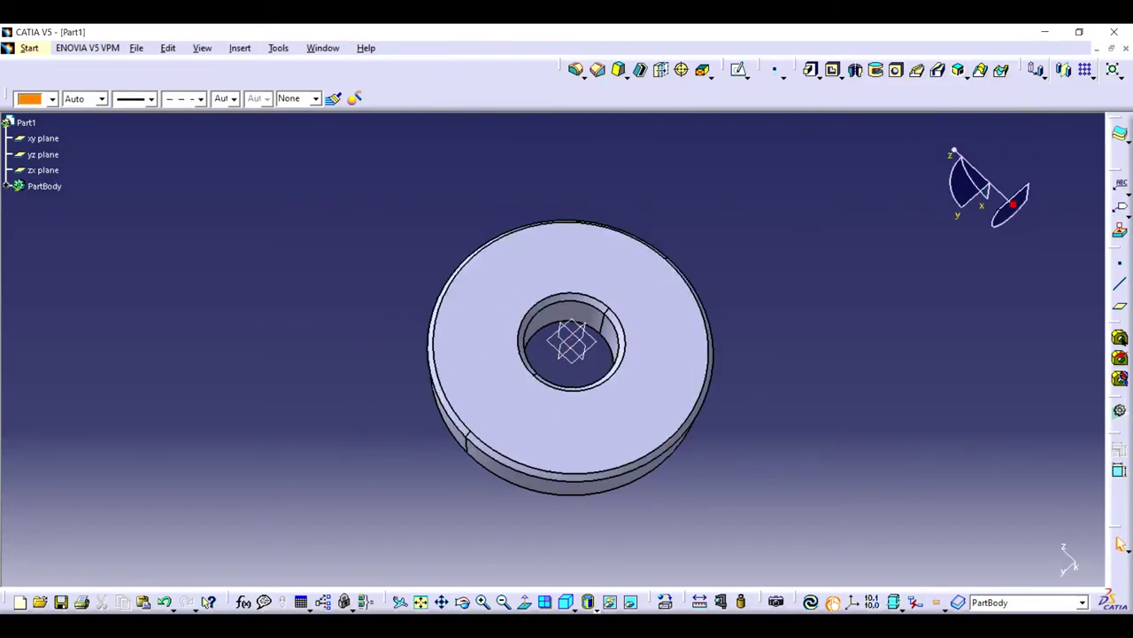
key("ctrl+s")
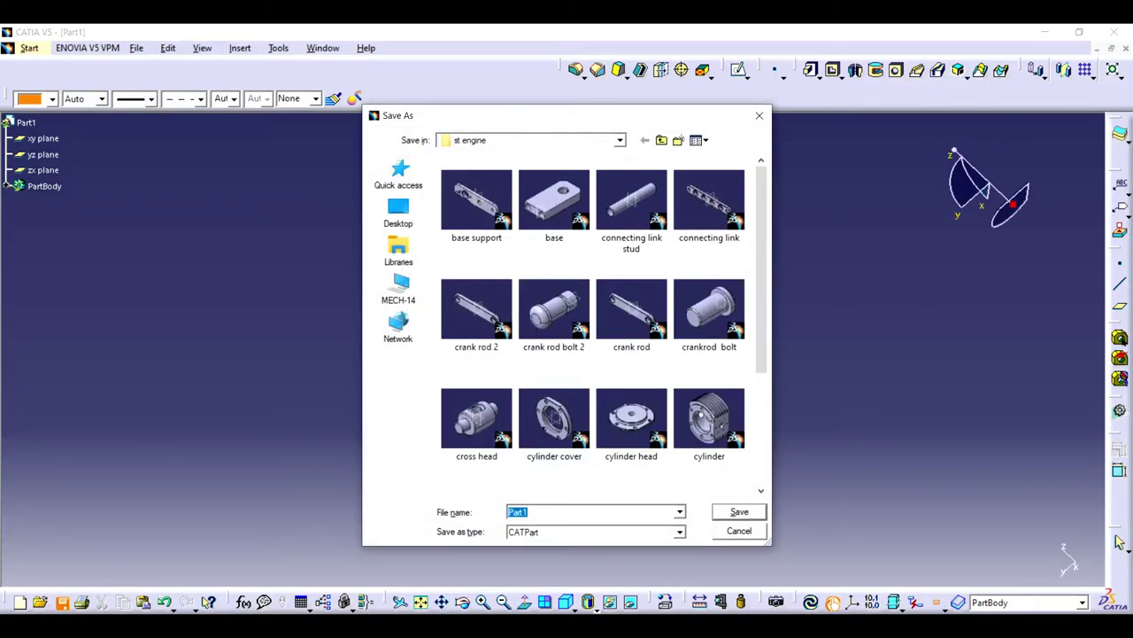
mouse_move(595, 511)
type("link bushing")
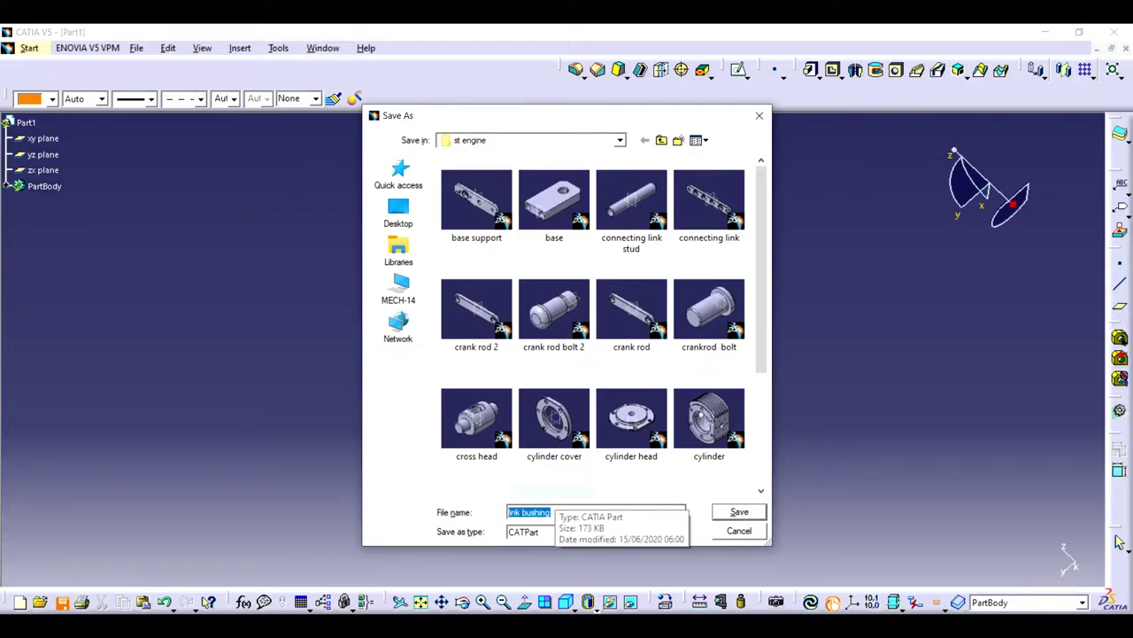
key("Return")
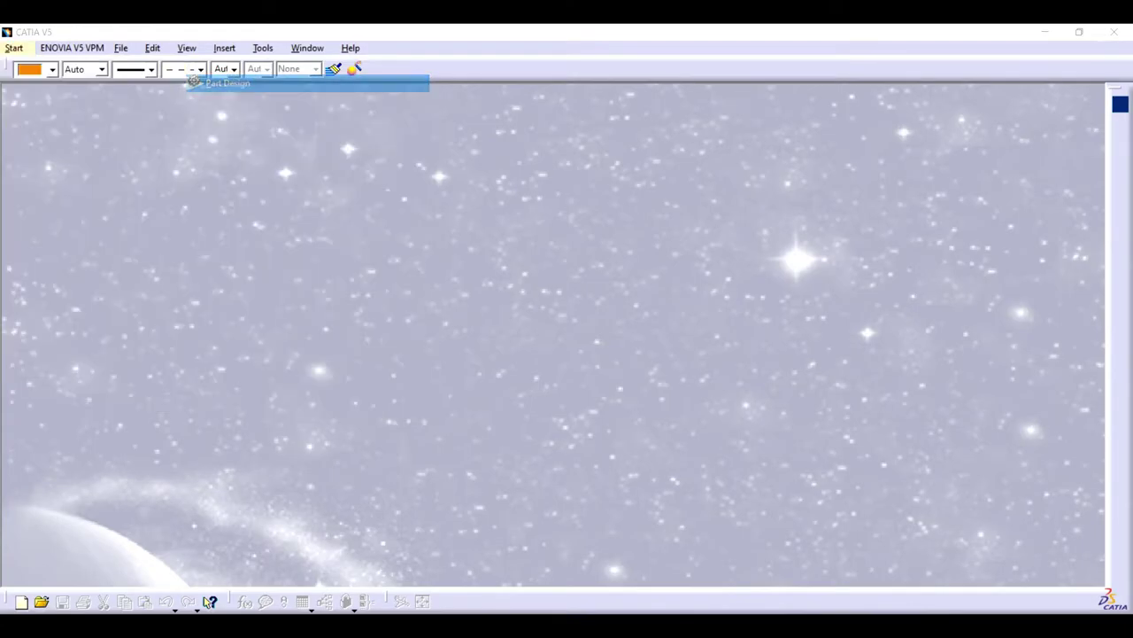
- Create the new part and start a sketch on the yz plane
key("Return")
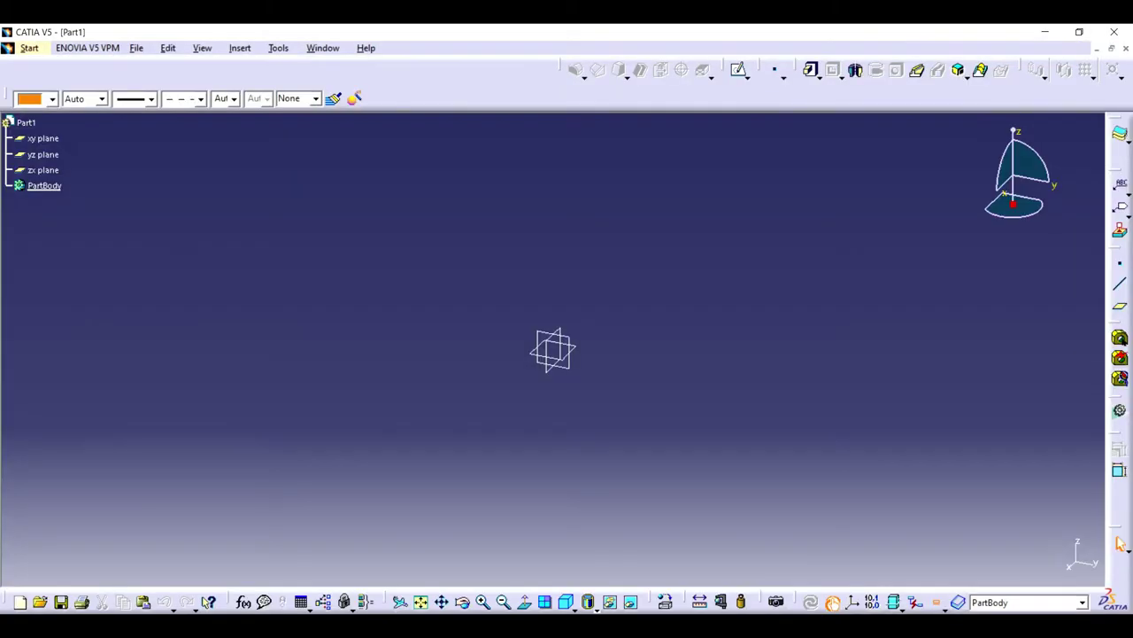
left_click(42, 154)
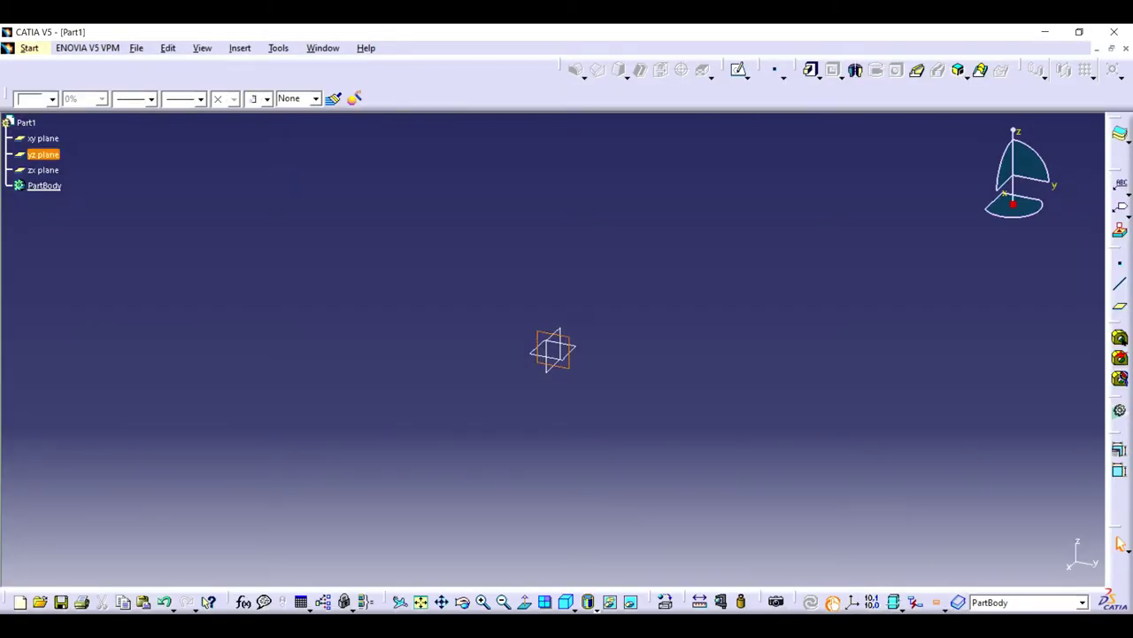
left_click(739, 70)
- Draw a radius 12 circle with its centre 35 above the horizontal axis
left_click(554, 144)
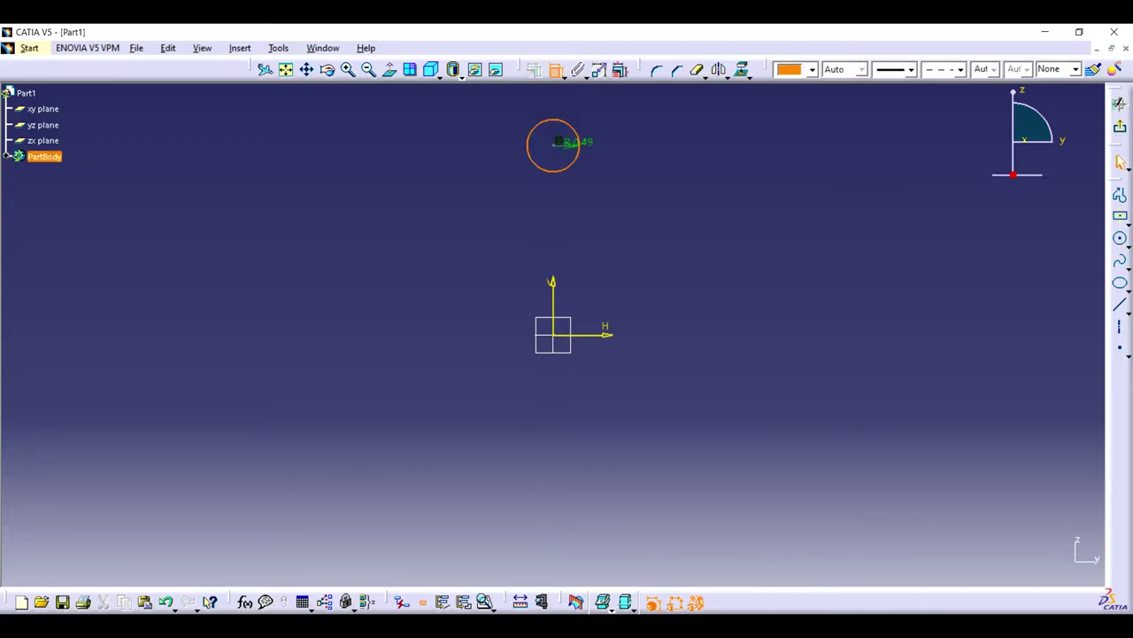
left_click(580, 144)
double_click(652, 138)
type("1")
key("Return")
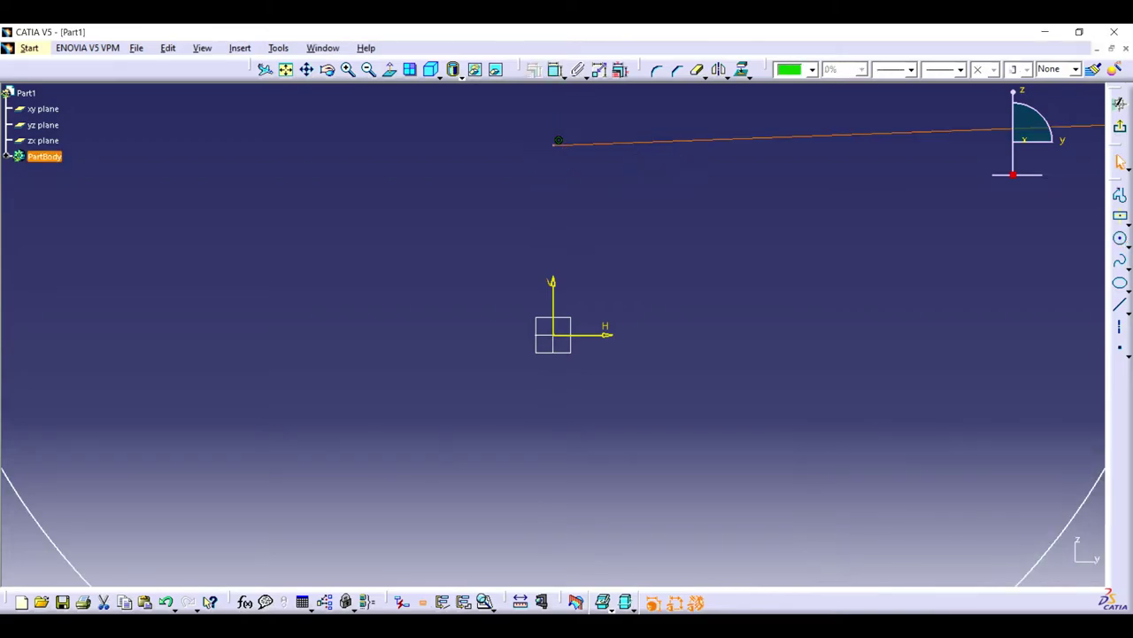
left_click(553, 144)
left_click(585, 334)
double_click(467, 425)
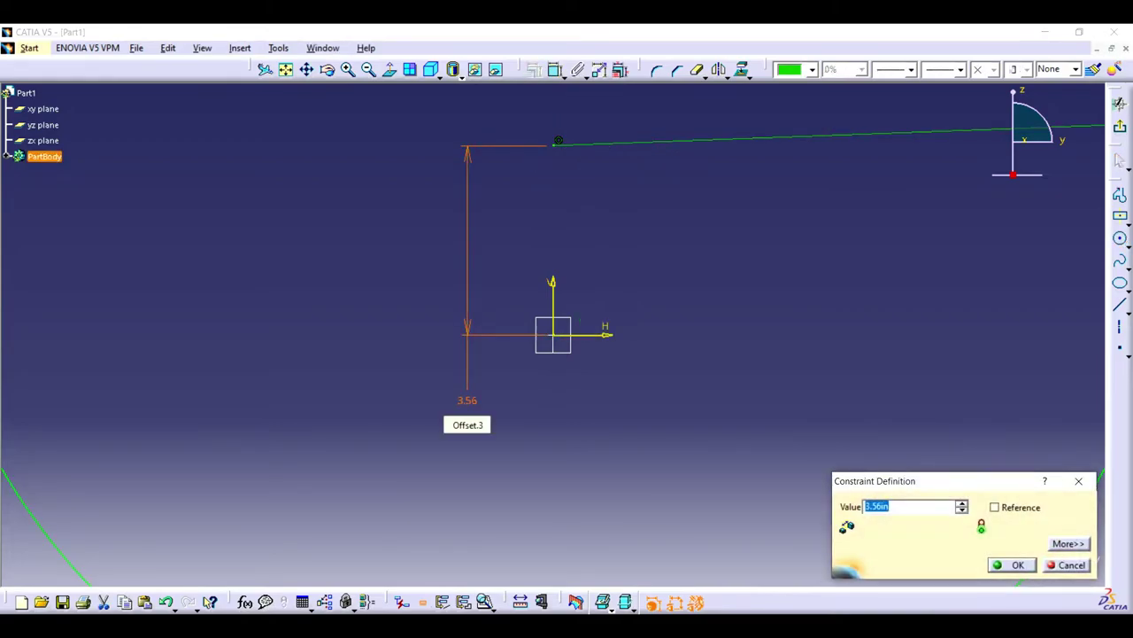
left_click(1012, 564)
left_click(285, 69)
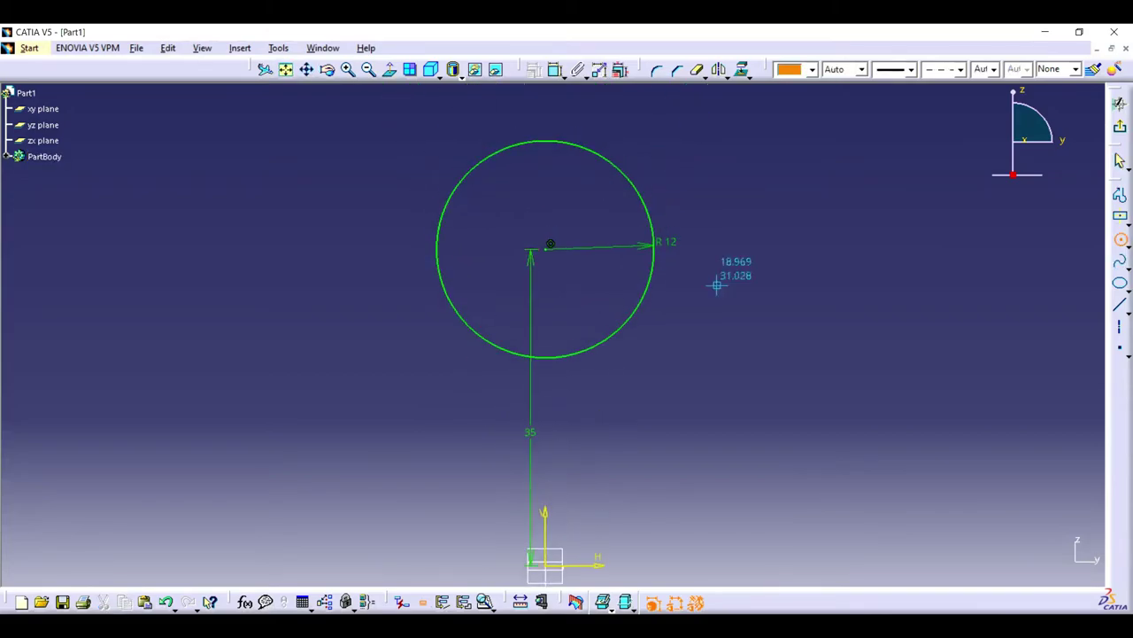
- Add an inner circle offset 1.5 from the R12 circle, plus a vertical line
left_click(545, 249)
left_click(587, 249)
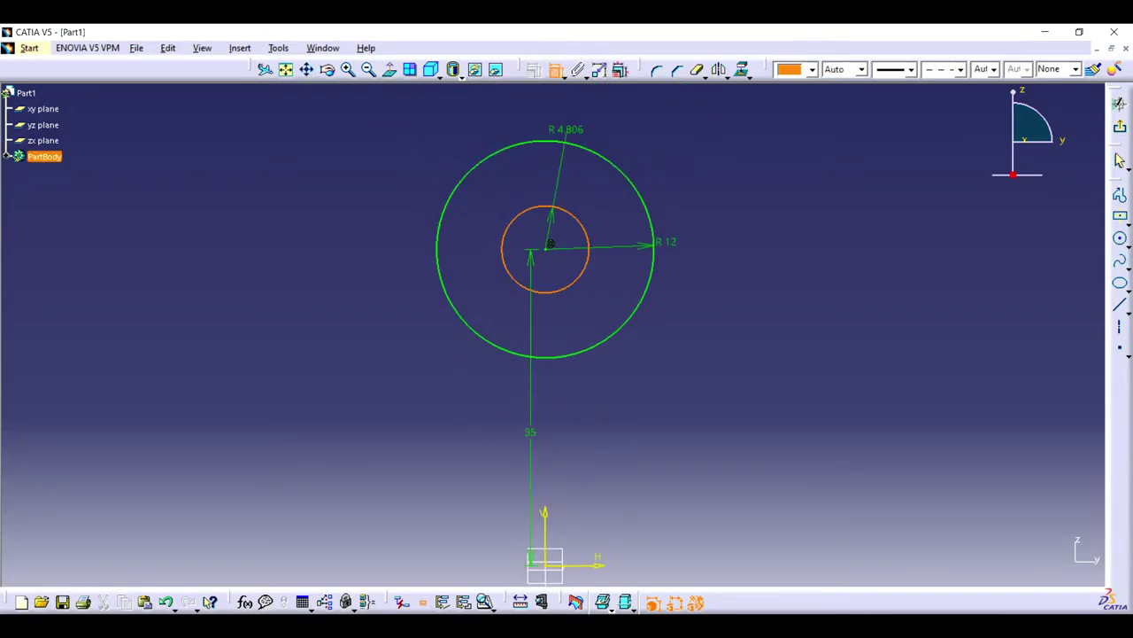
left_click(549, 142)
double_click(380, 133)
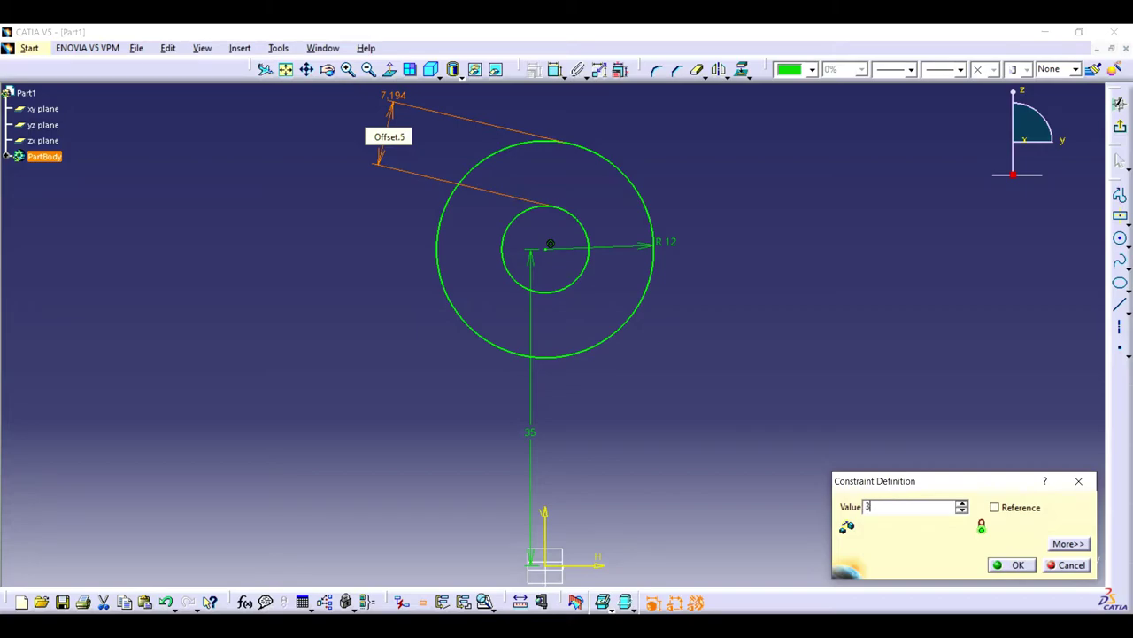
key("Return")
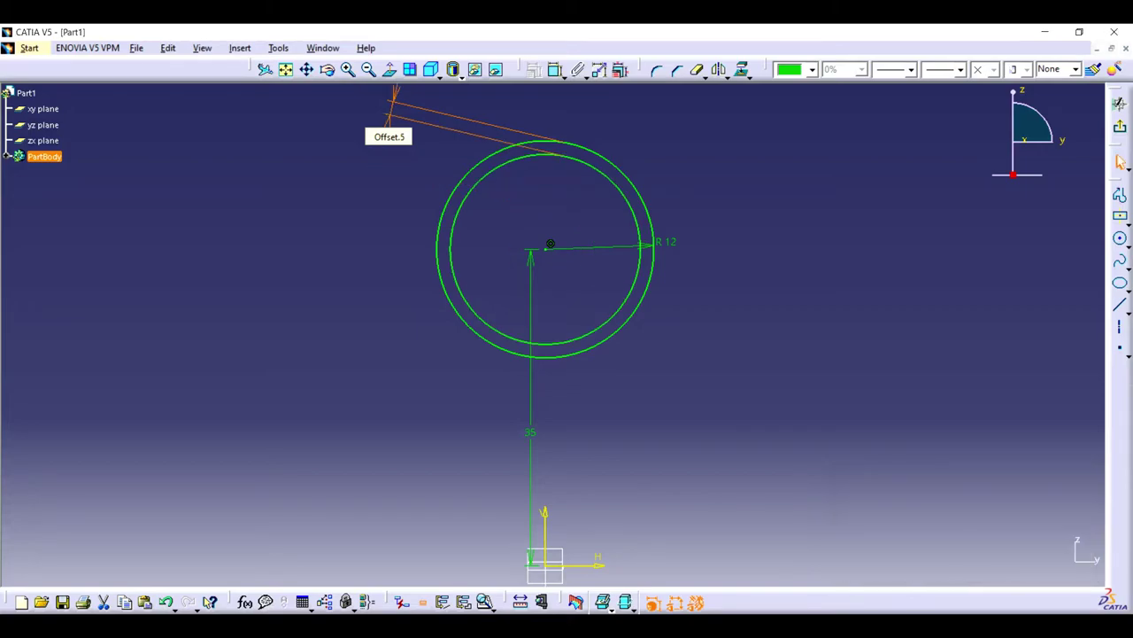
middle_click_drag(550, 243, 552, 270, "ctrl")
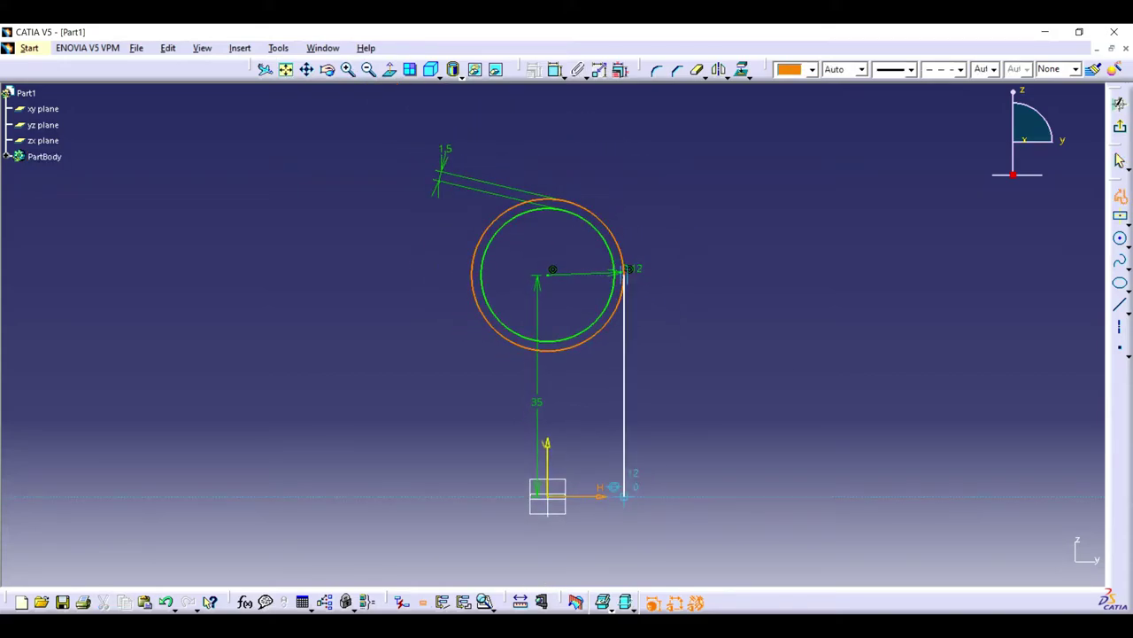
- Draw a second vertical line from the inner circle down to the horizontal axis
left_click(626, 269)
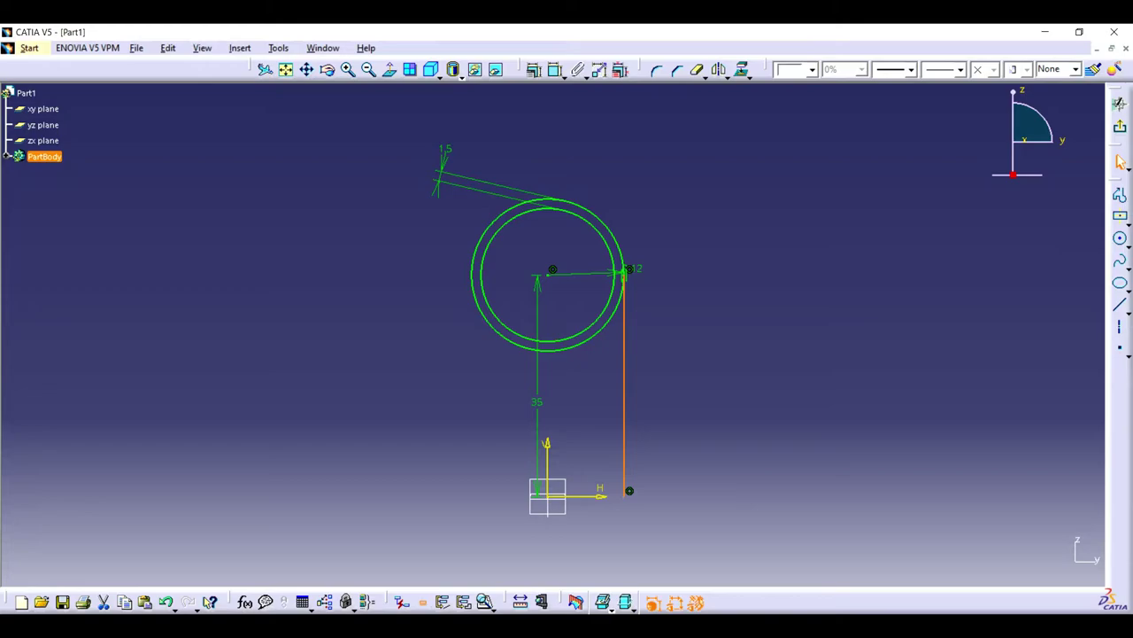
left_click(624, 381)
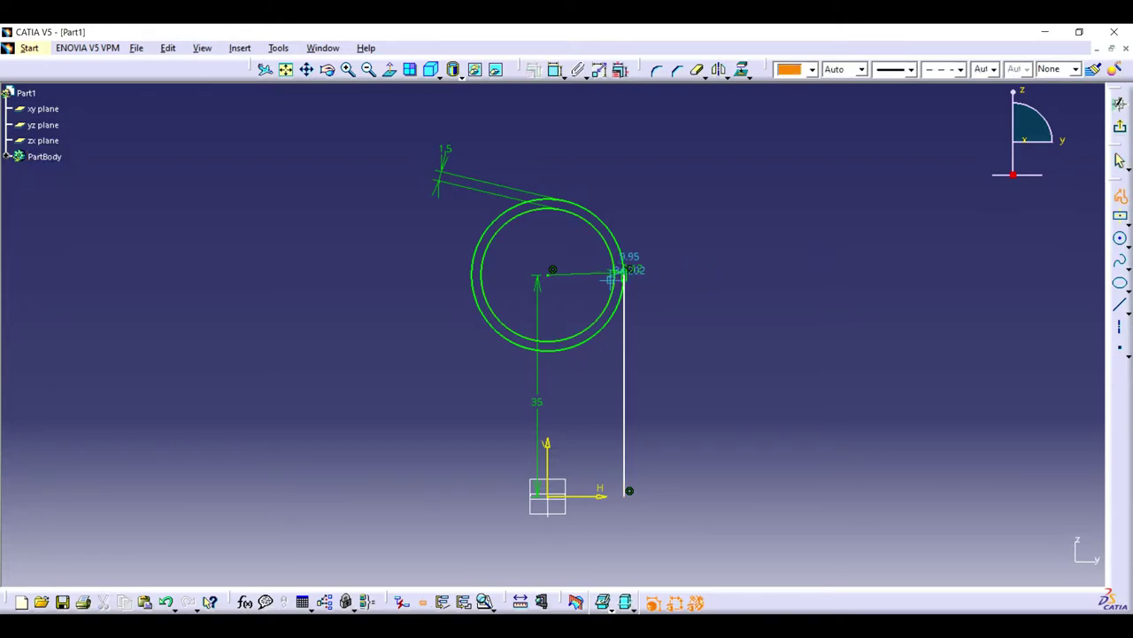
left_click(347, 69)
middle_click_drag(627, 193, 508, 151)
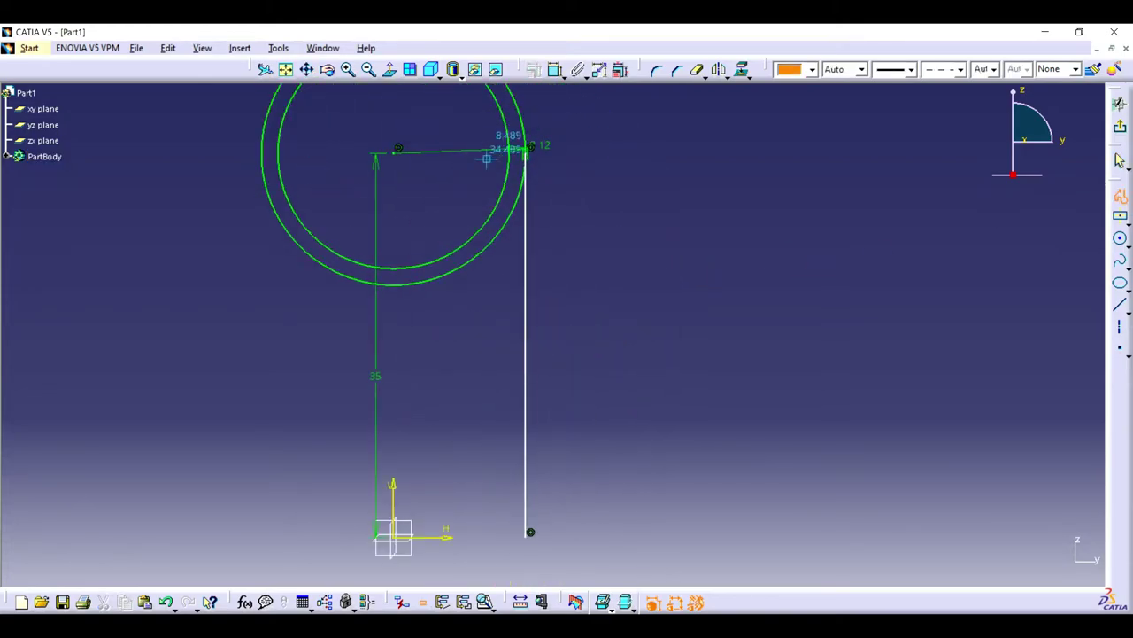
left_click(347, 69)
left_click(493, 184)
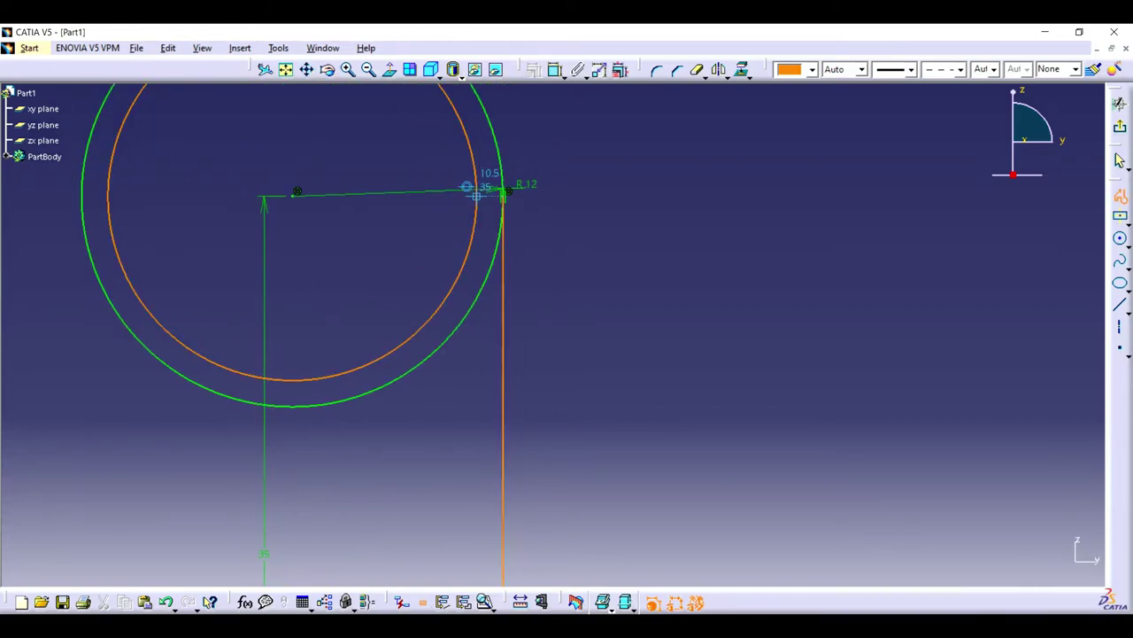
left_click(369, 69)
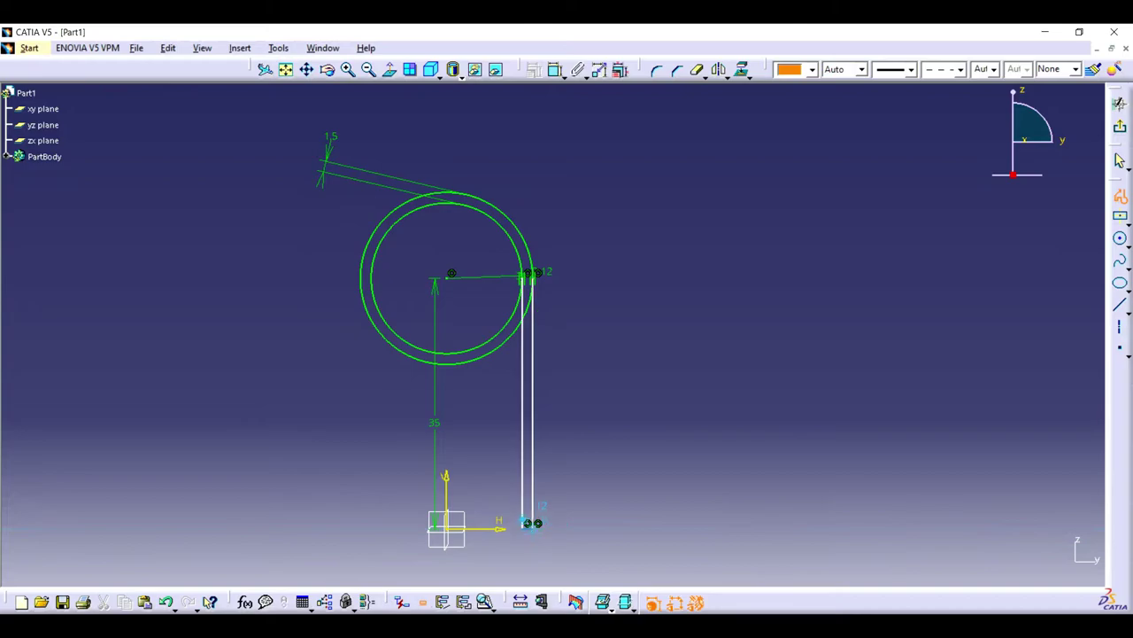
left_click(531, 523)
- Add a vertical centre axis, trim the circles to the top arcs, and start a Shaft
left_click(1120, 327)
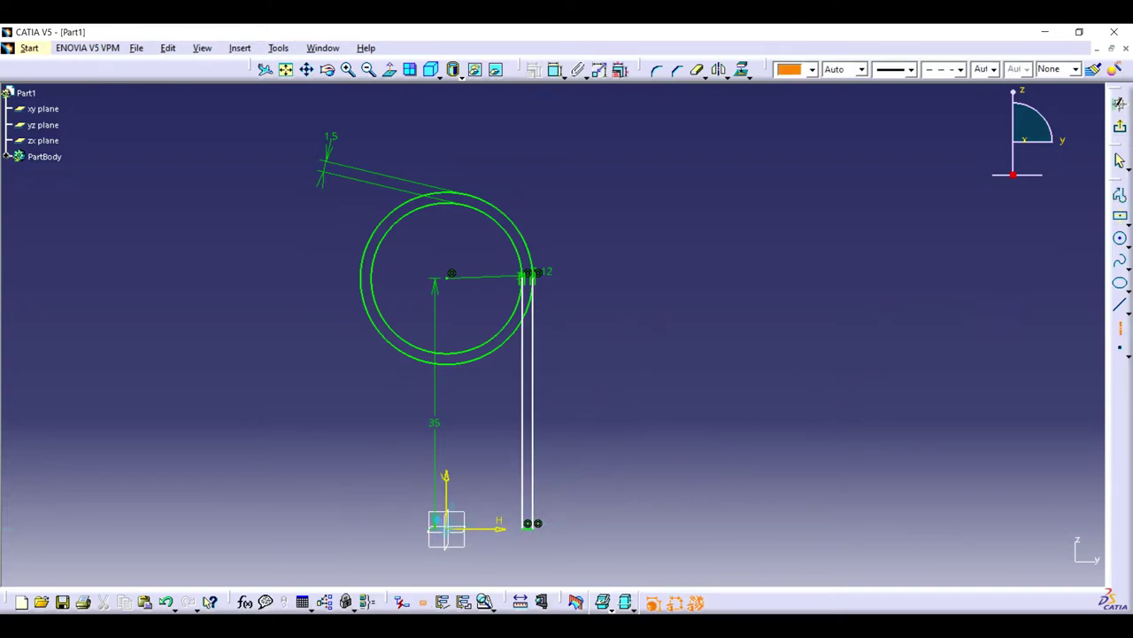
left_click(441, 145)
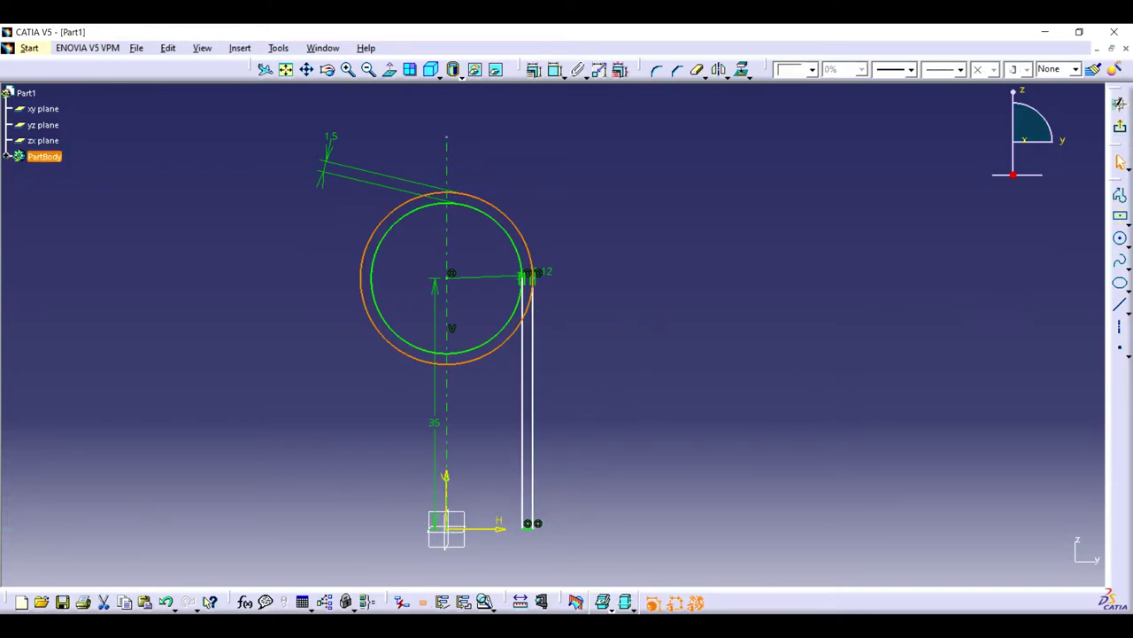
left_click(506, 339)
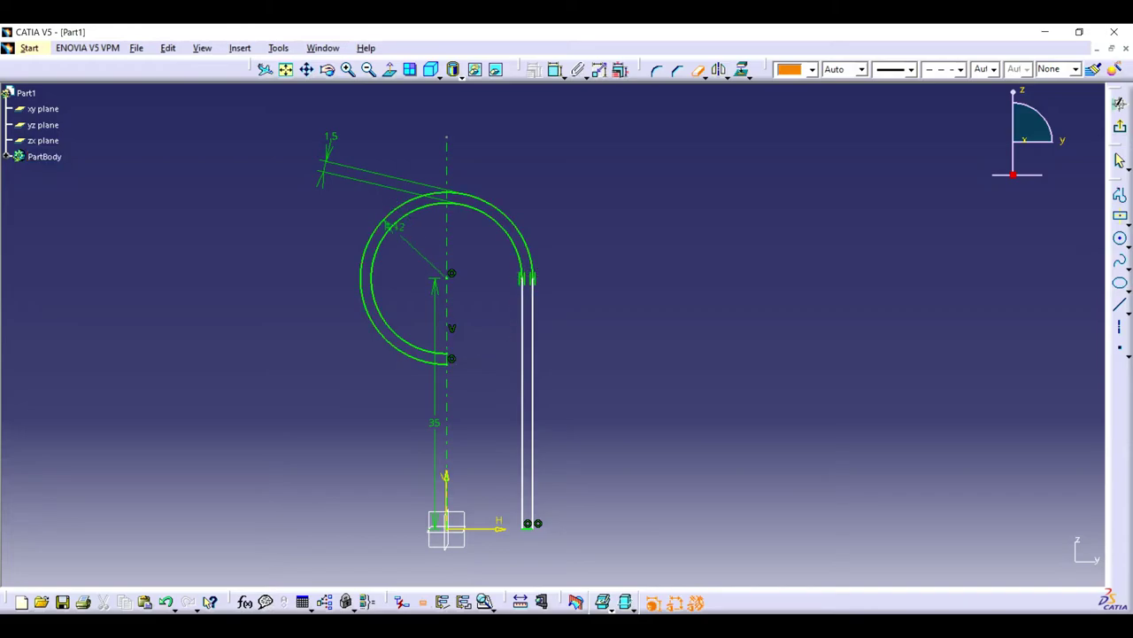
left_click(365, 281)
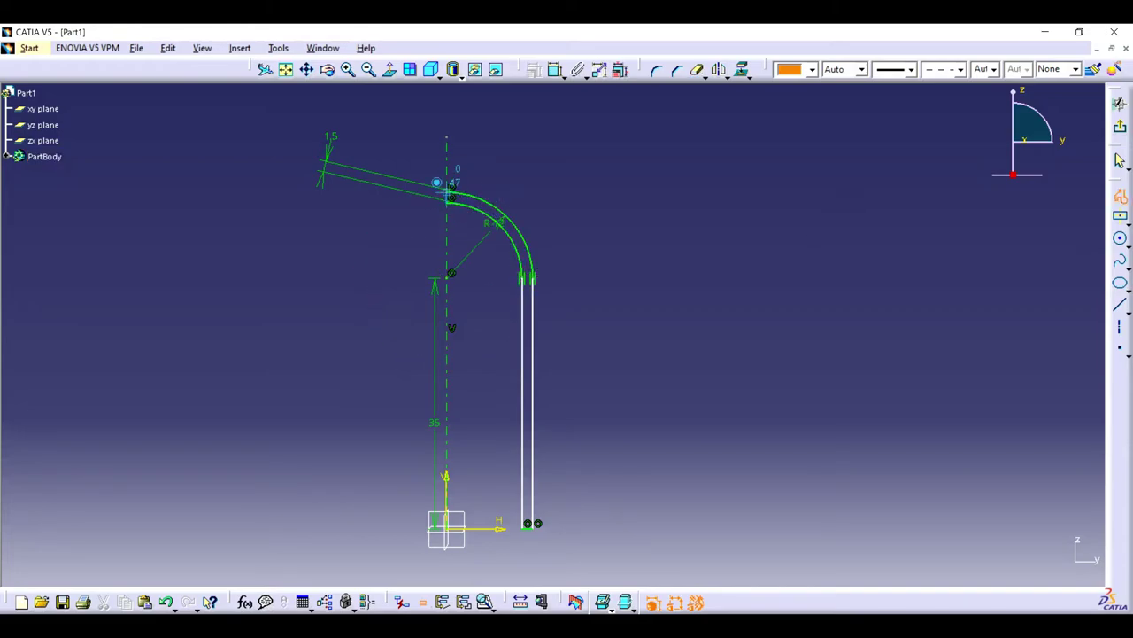
left_click(1120, 104)
left_click(856, 70)
- Confirm the capsule revolve, save the part with Save As, and create a new Part1
left_click(957, 562)
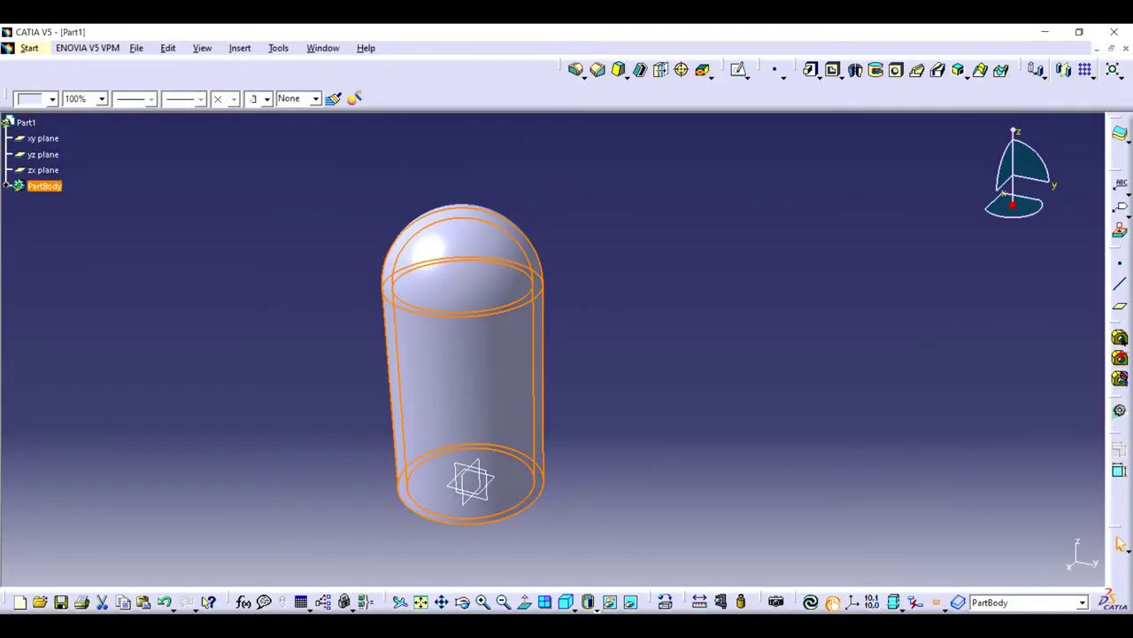
key("alt+f")
key("Up")
key("Up")
key("Up")
key("Return")
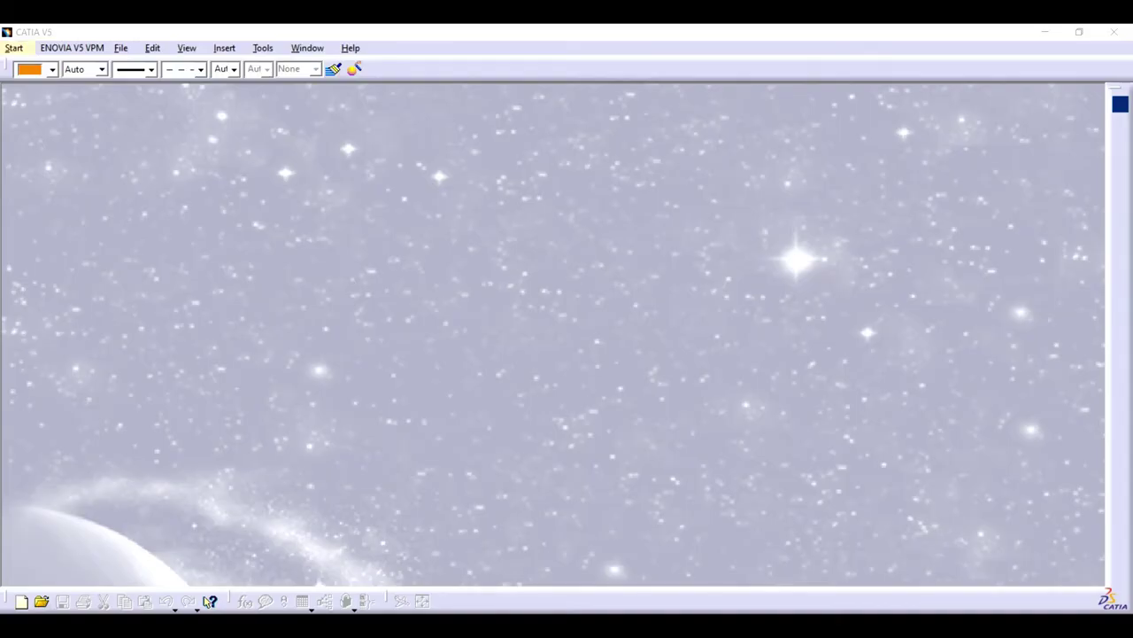
key("Return")
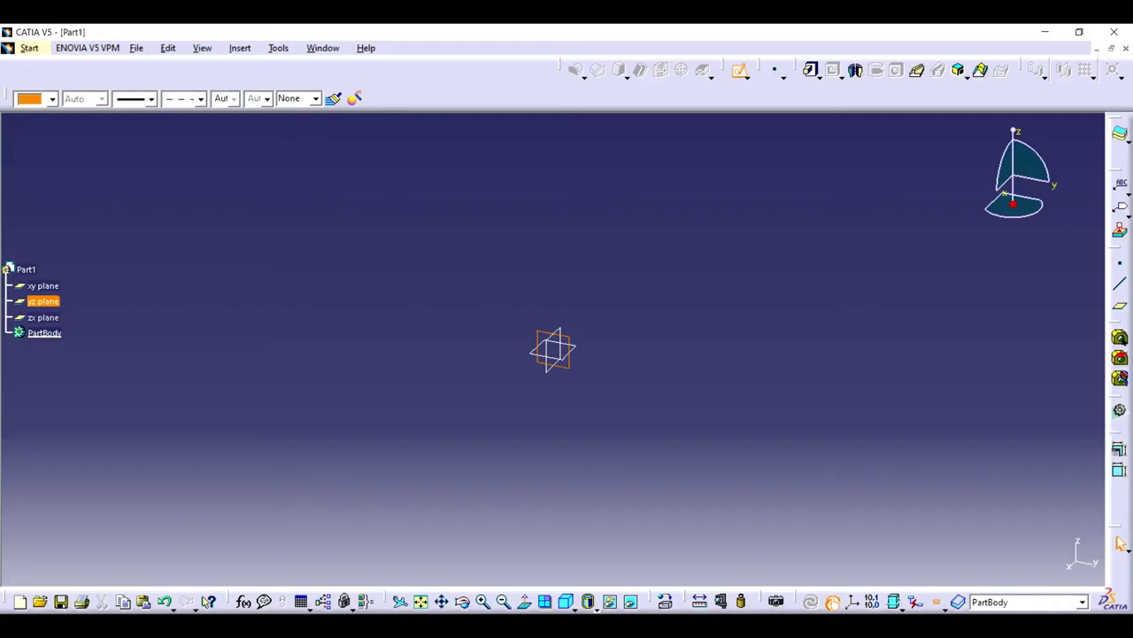
- Sketch a diameter 5 circle at the origin and pad it into a long cylinder
left_click(560, 342)
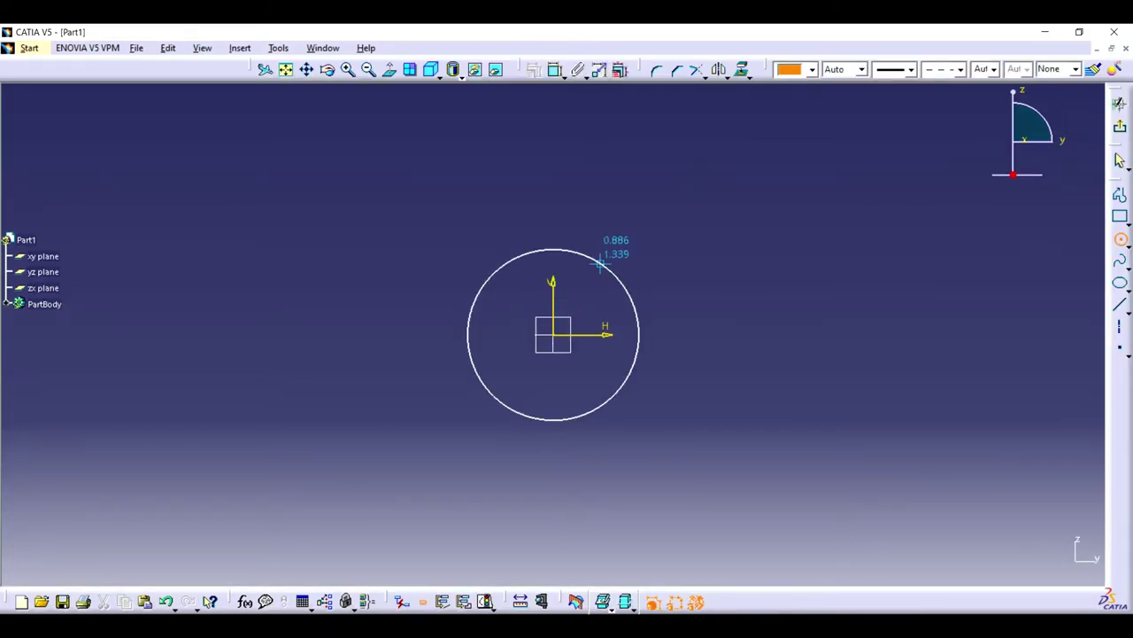
left_click(595, 260)
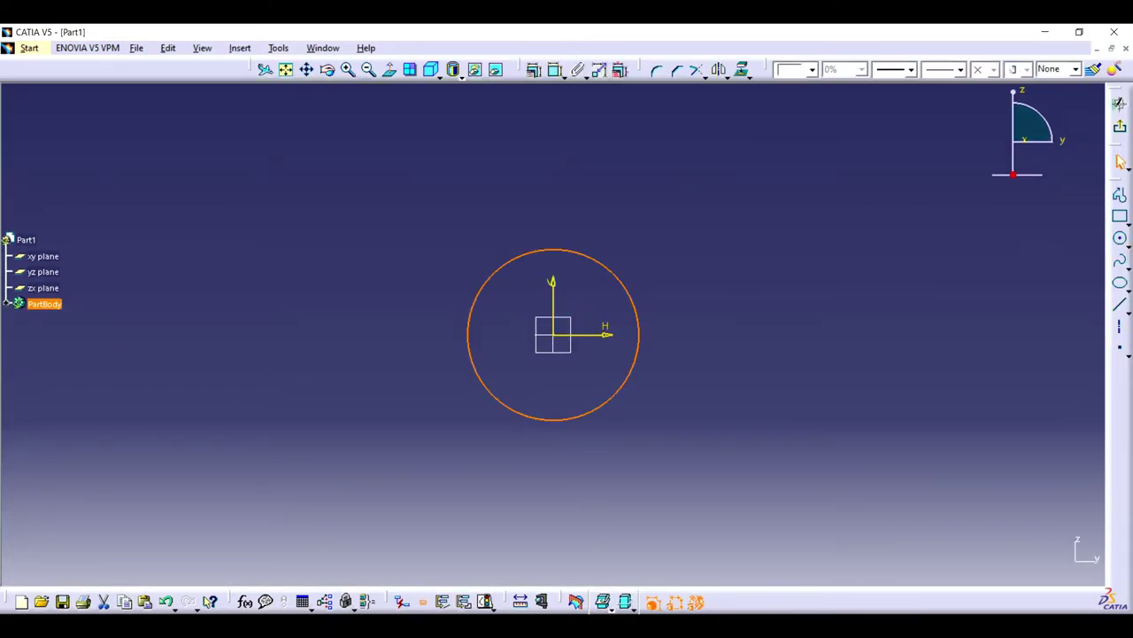
double_click(885, 292)
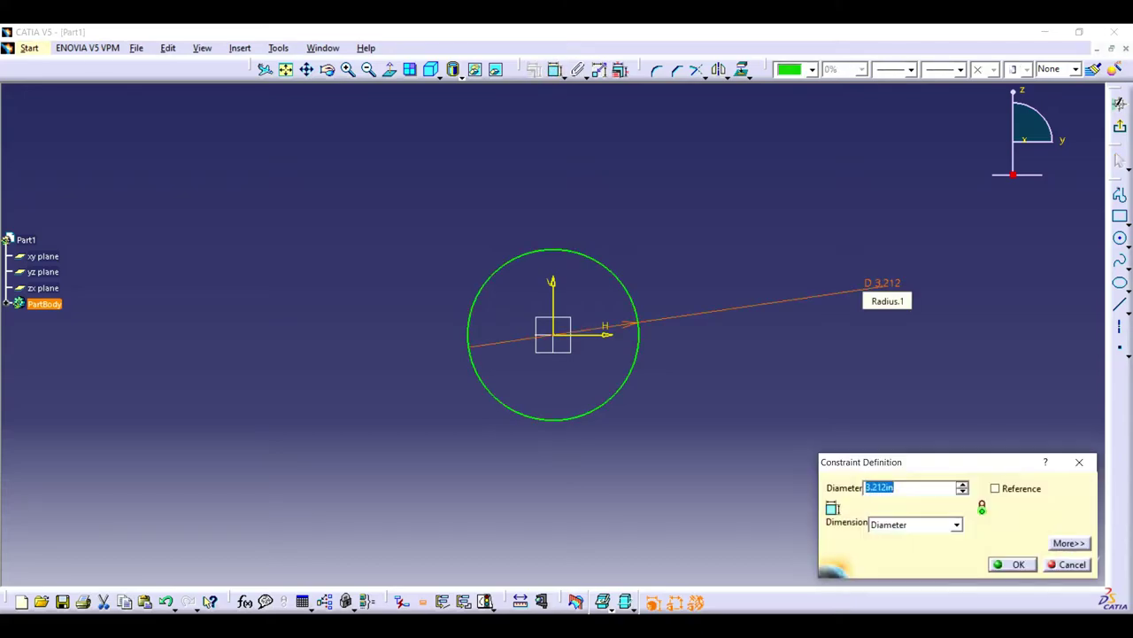
type("50")
key("Return")
left_click(1120, 103)
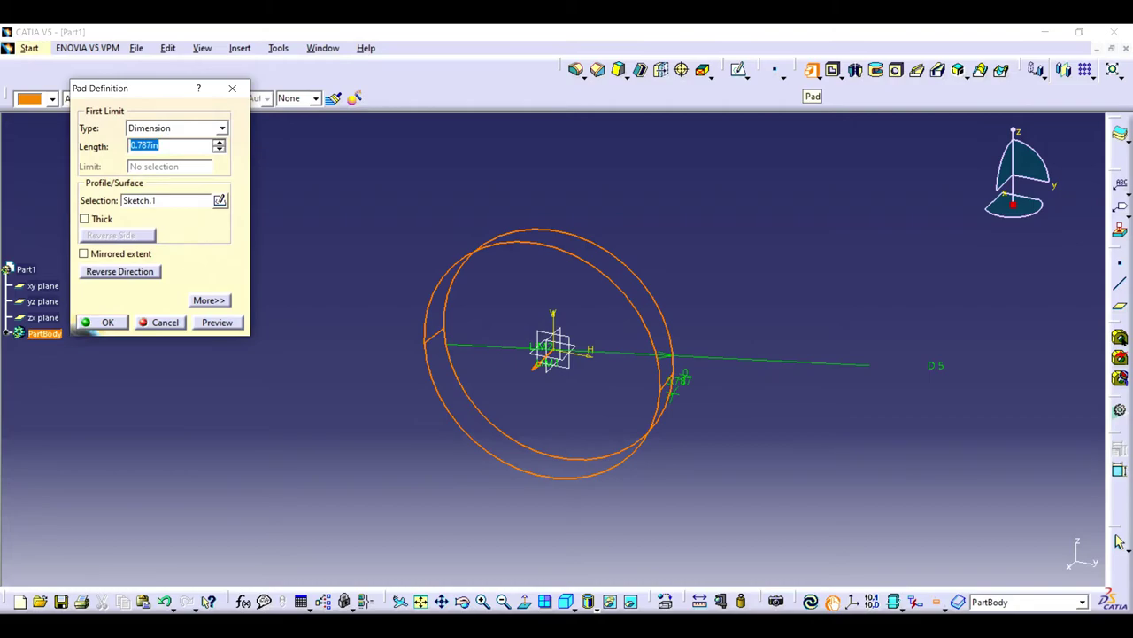
type("200")
key("Return")
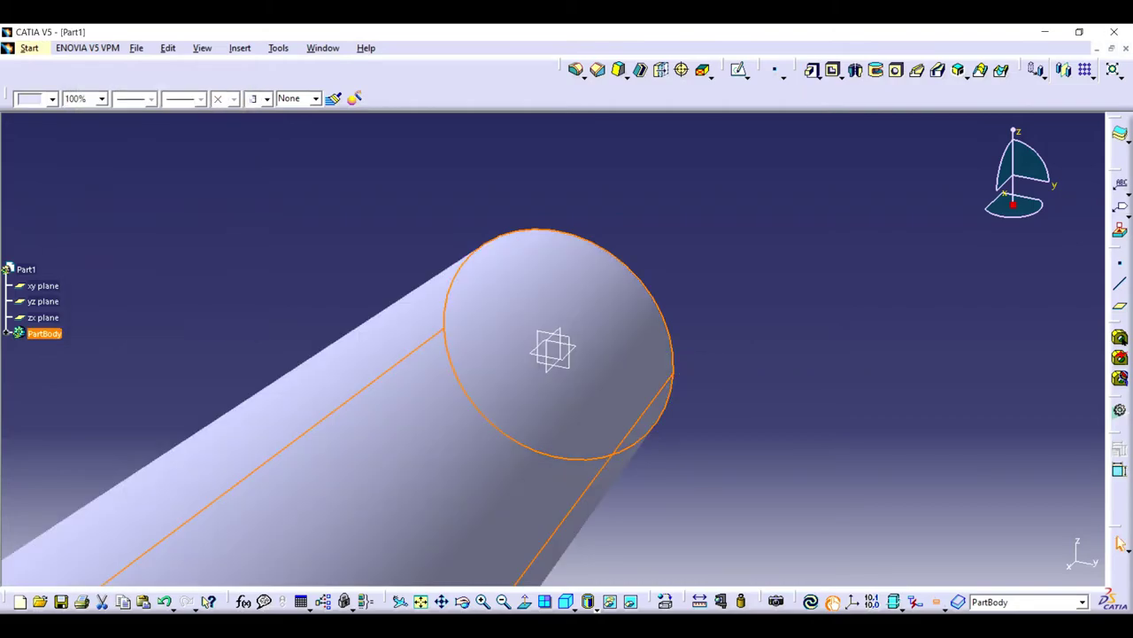
left_click(420, 601)
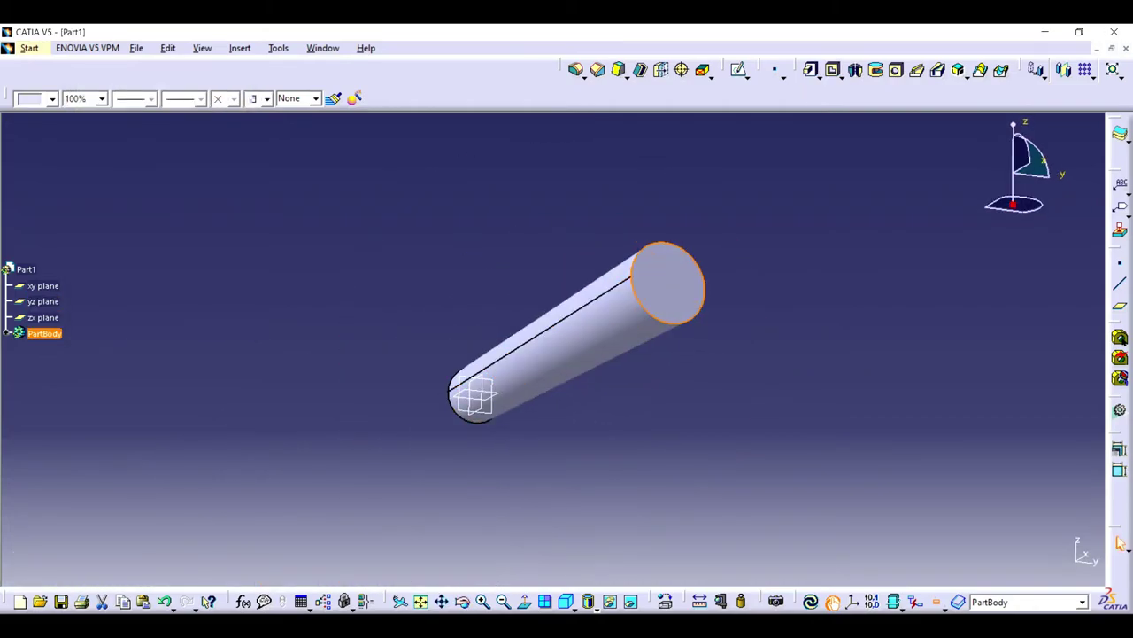
- Sketch a diameter 3.5 circle on the cylinder's end face and pad it
left_click(738, 69)
left_click(1120, 237)
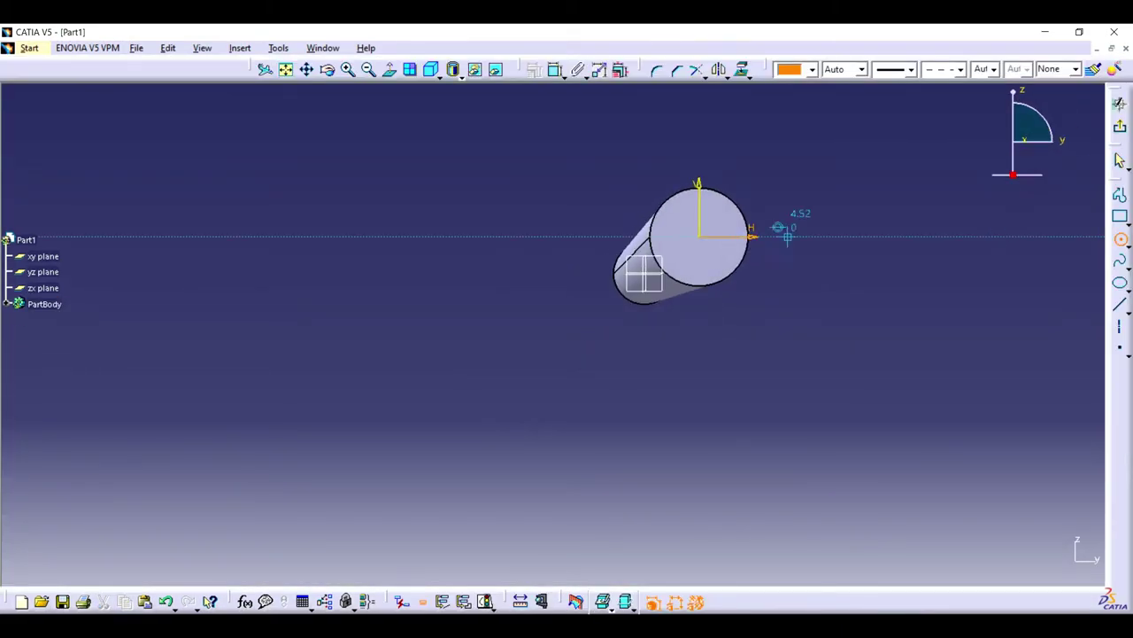
left_click(699, 234)
left_click(723, 235)
left_click(555, 70)
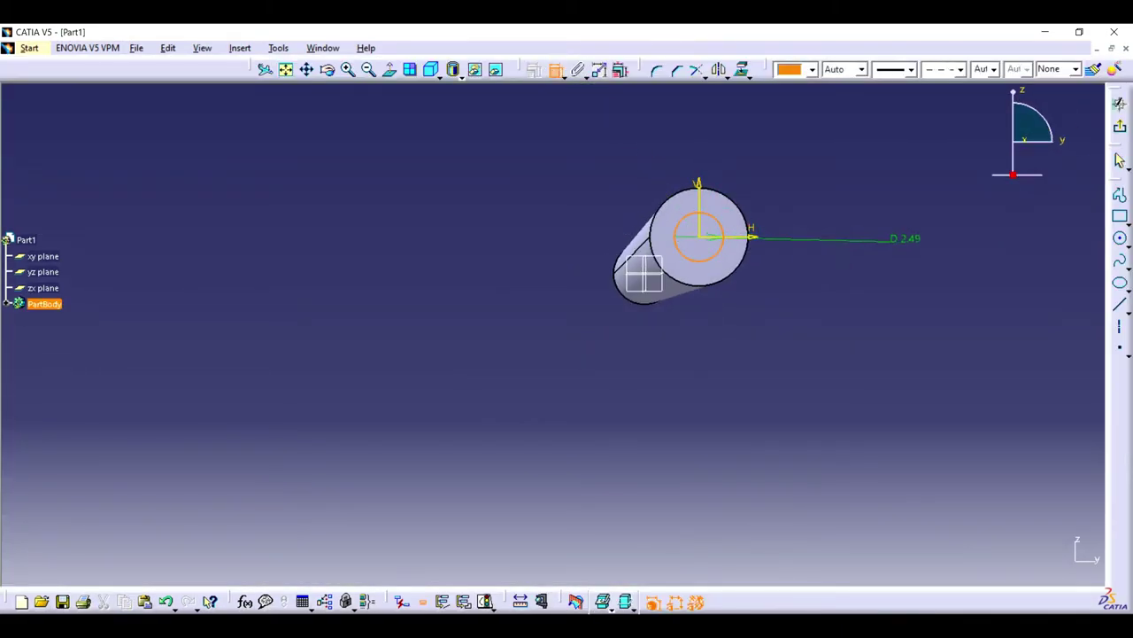
double_click(905, 241)
type("3.")
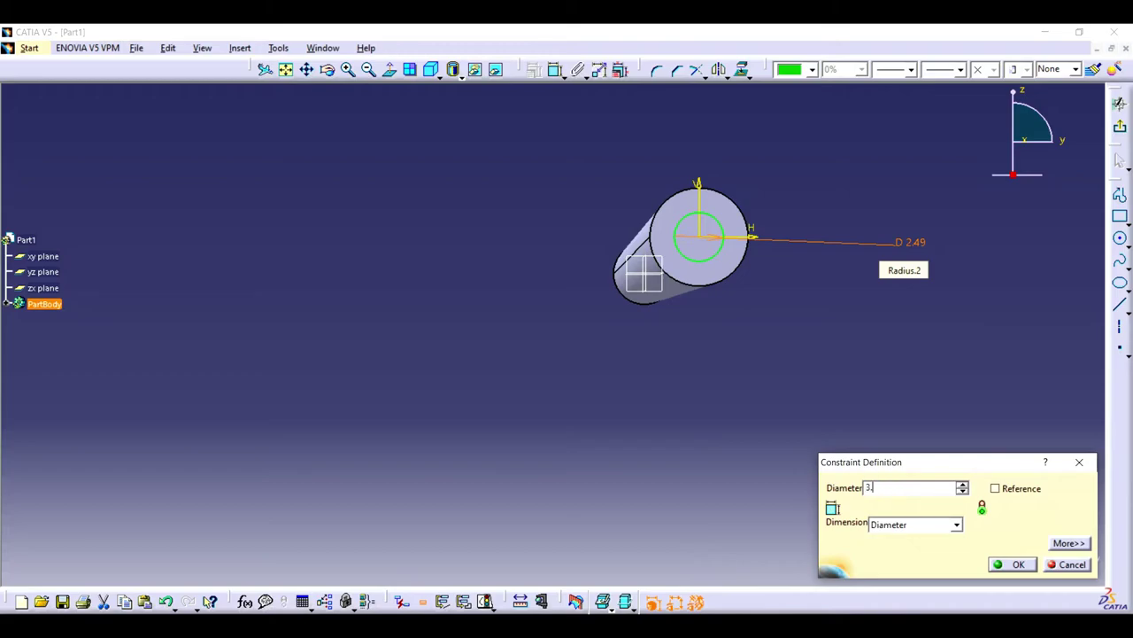
type("5")
key("Return")
left_click(1119, 101)
left_click(1119, 449)
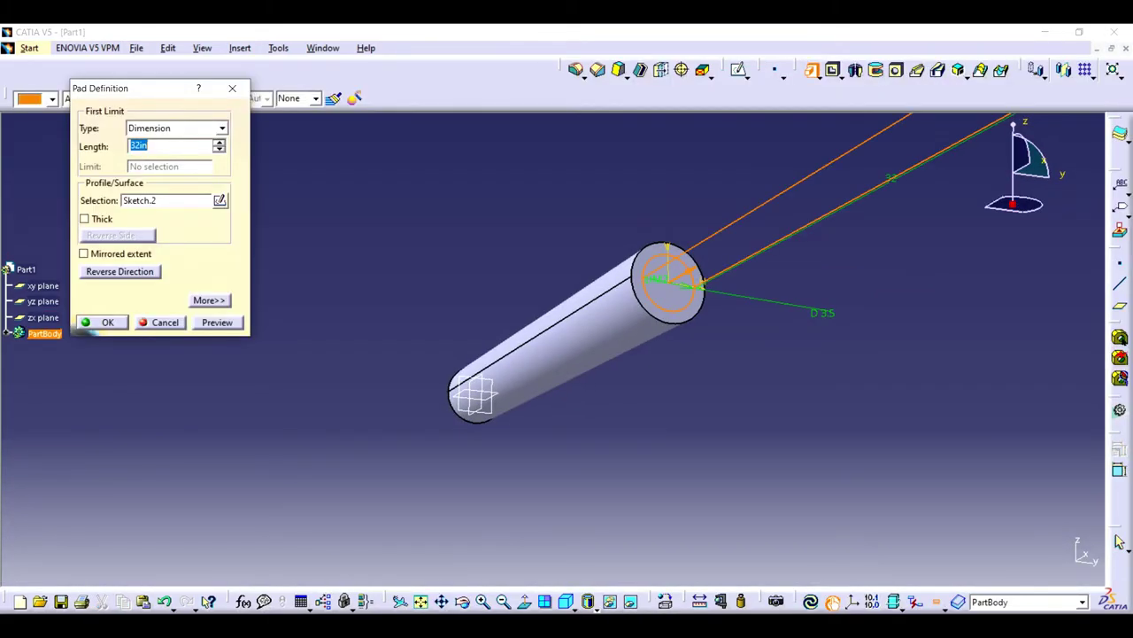
key("Return")
- Sketch a diameter 4 circle on the new end face and pad it into a collar
left_click(738, 69)
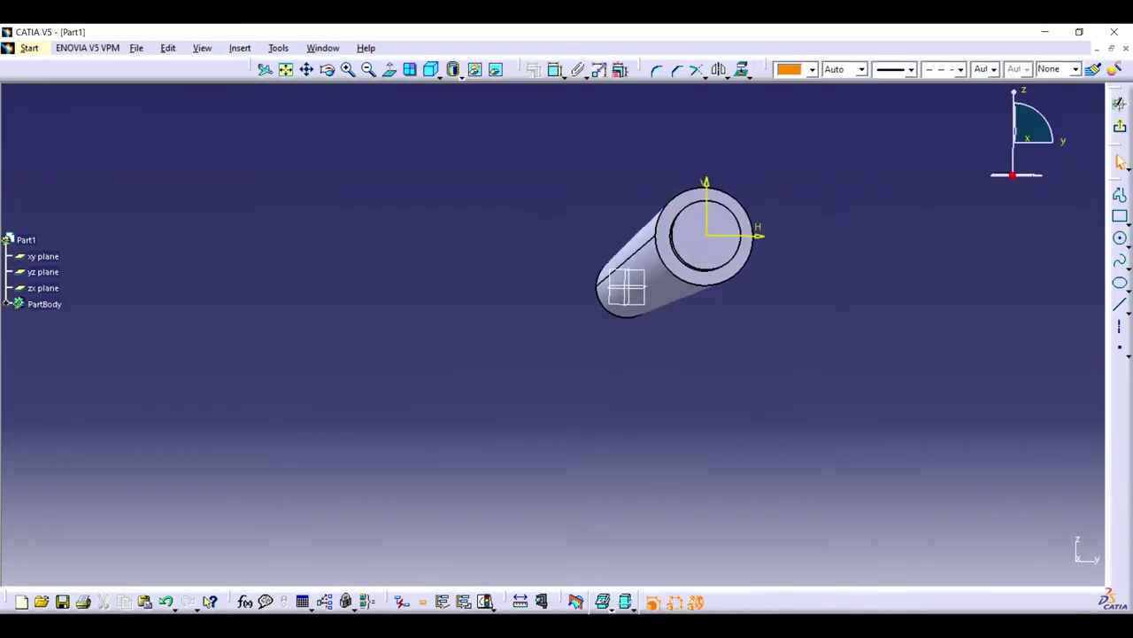
left_click(721, 219)
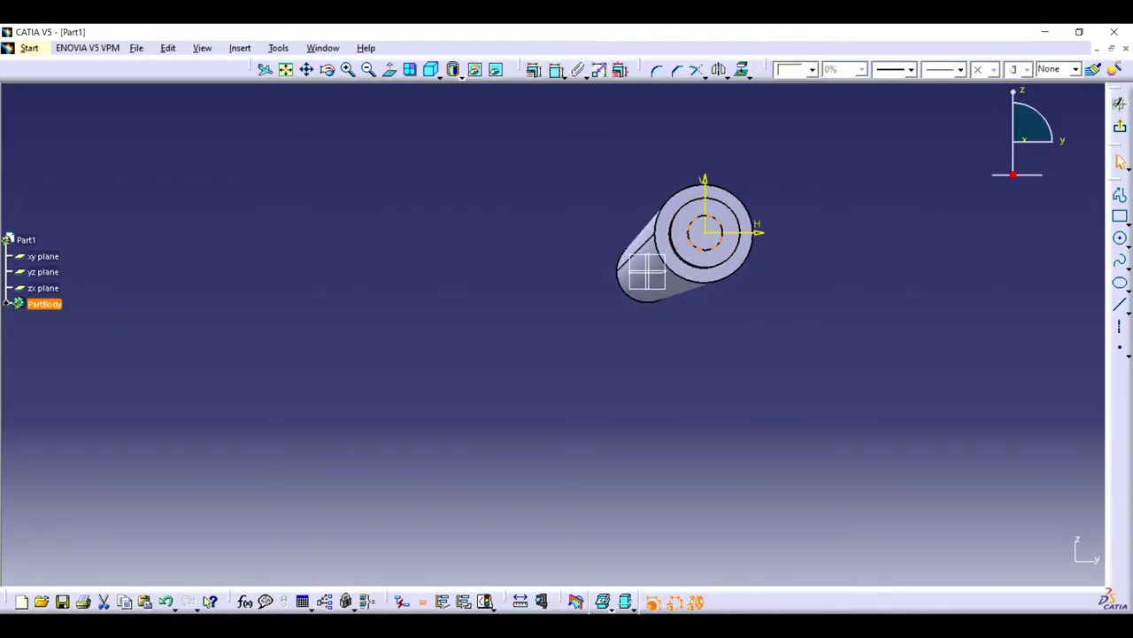
double_click(961, 236)
type("4")
key("Return")
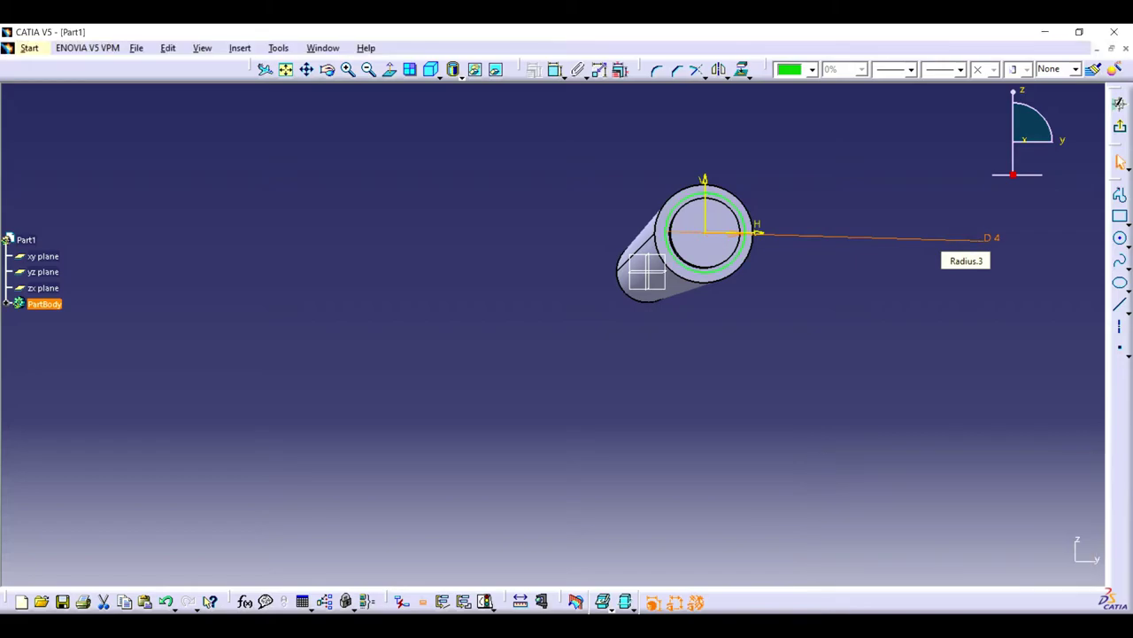
left_click(1120, 125)
left_click(1120, 336)
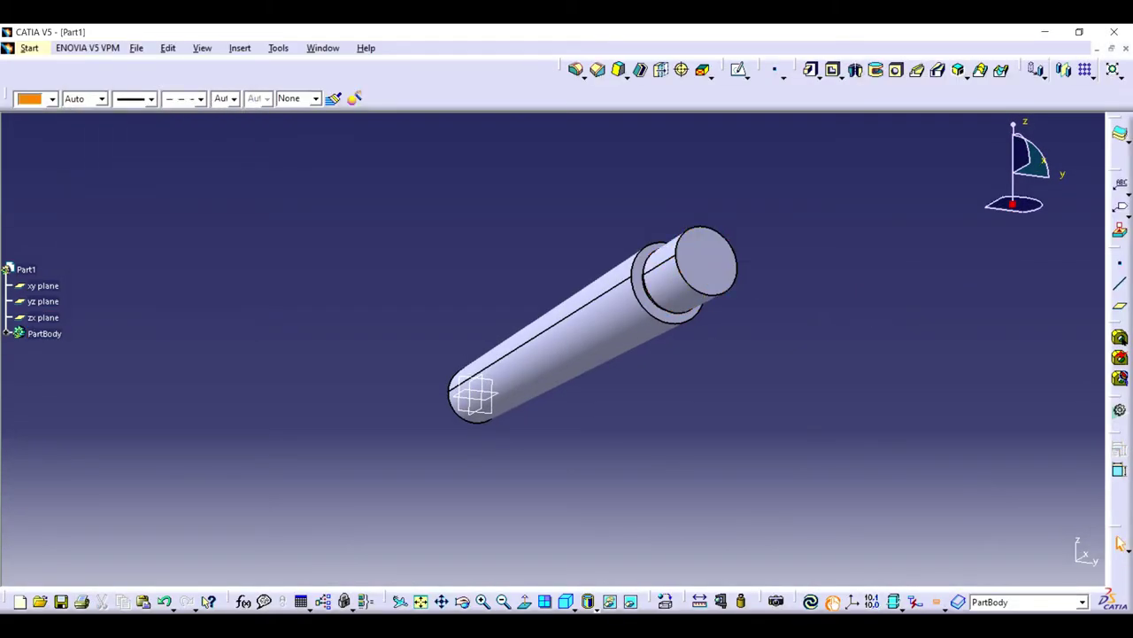
key("Up")
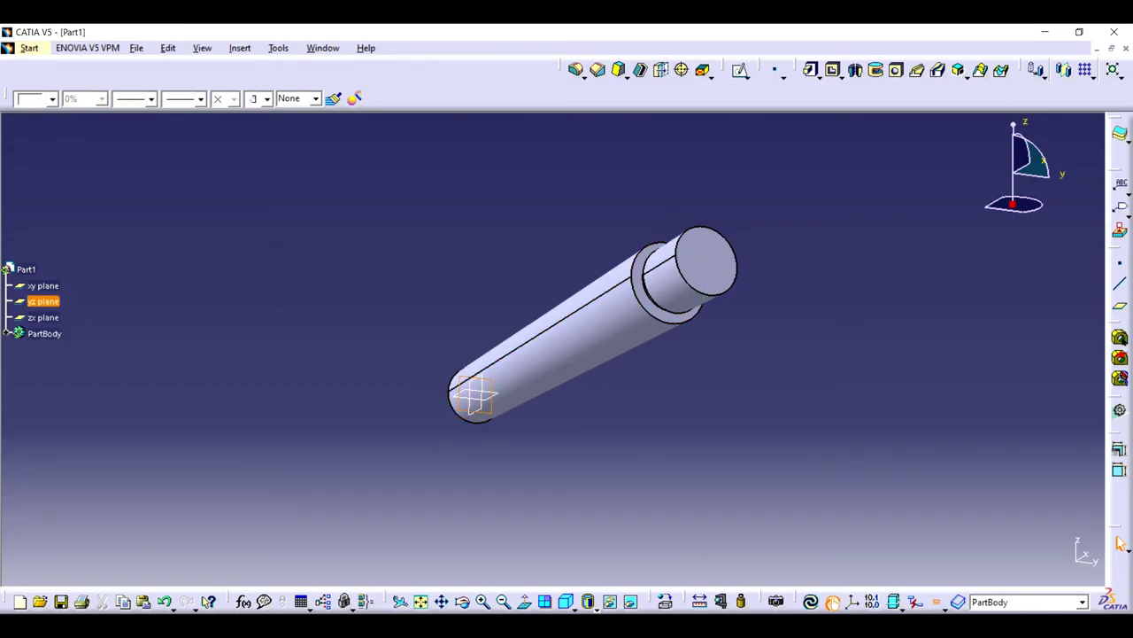
- Abandon an empty yz-plane sketch and start a sketch on the zx plane
left_click(1120, 134)
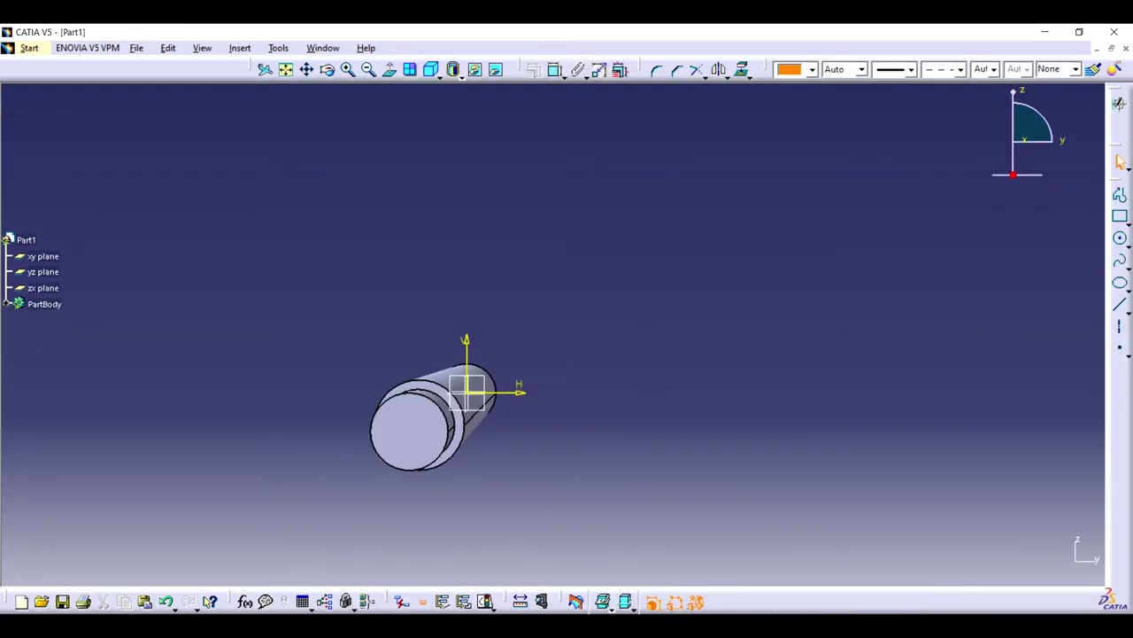
left_click(1119, 104)
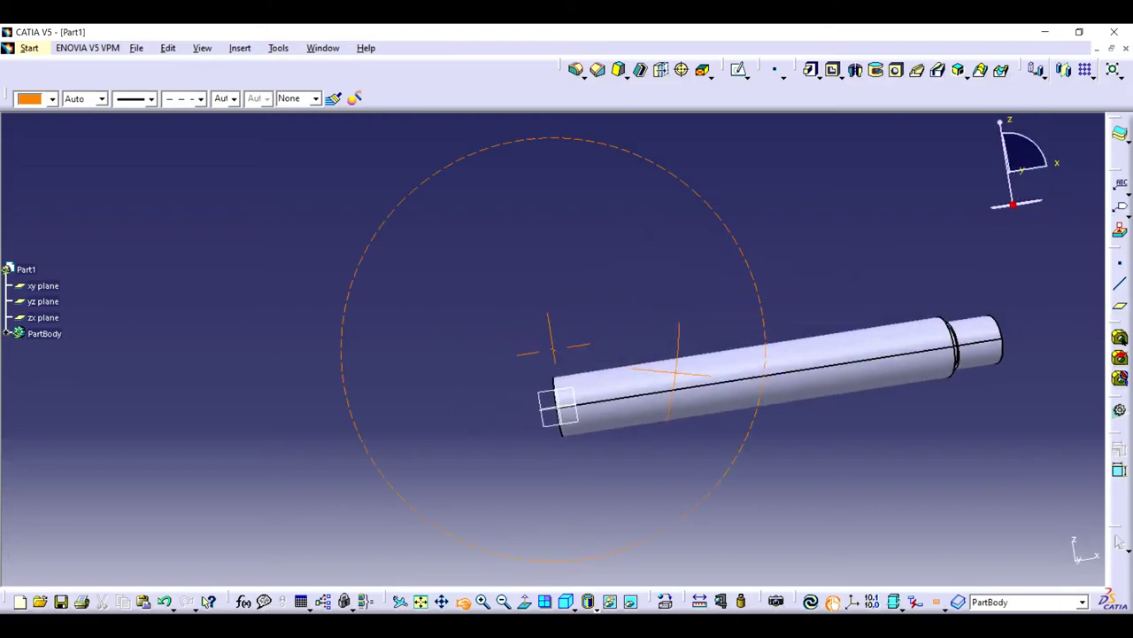
key("Up")
left_click(1120, 135)
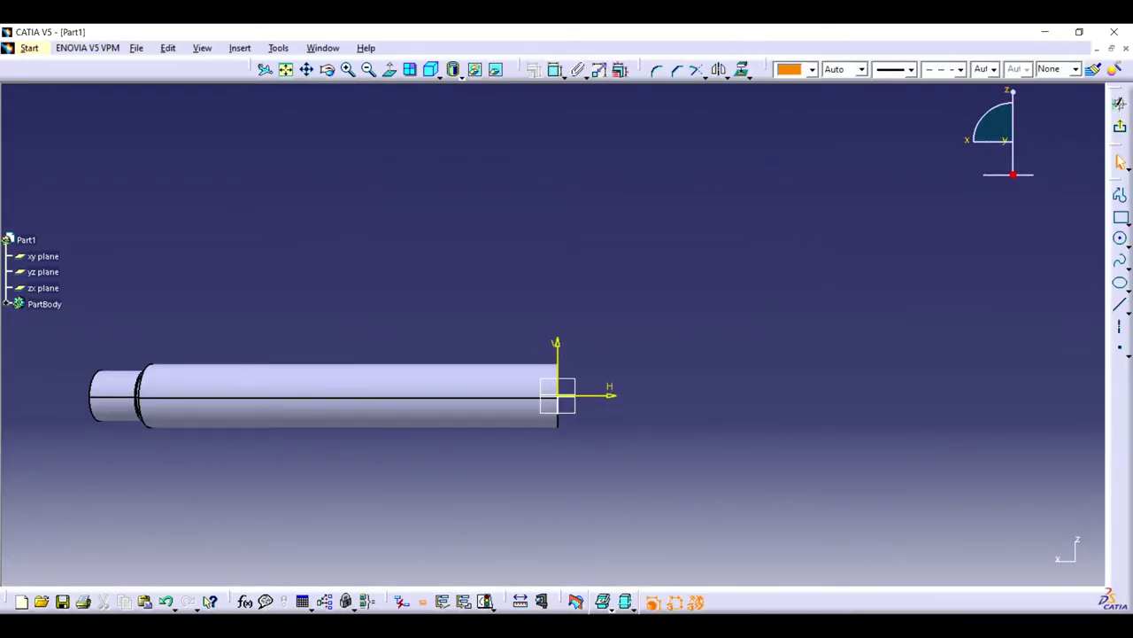
- Draw a rectangle at the shaft end dimensioned 2.1 by 5.5
left_click(1121, 216)
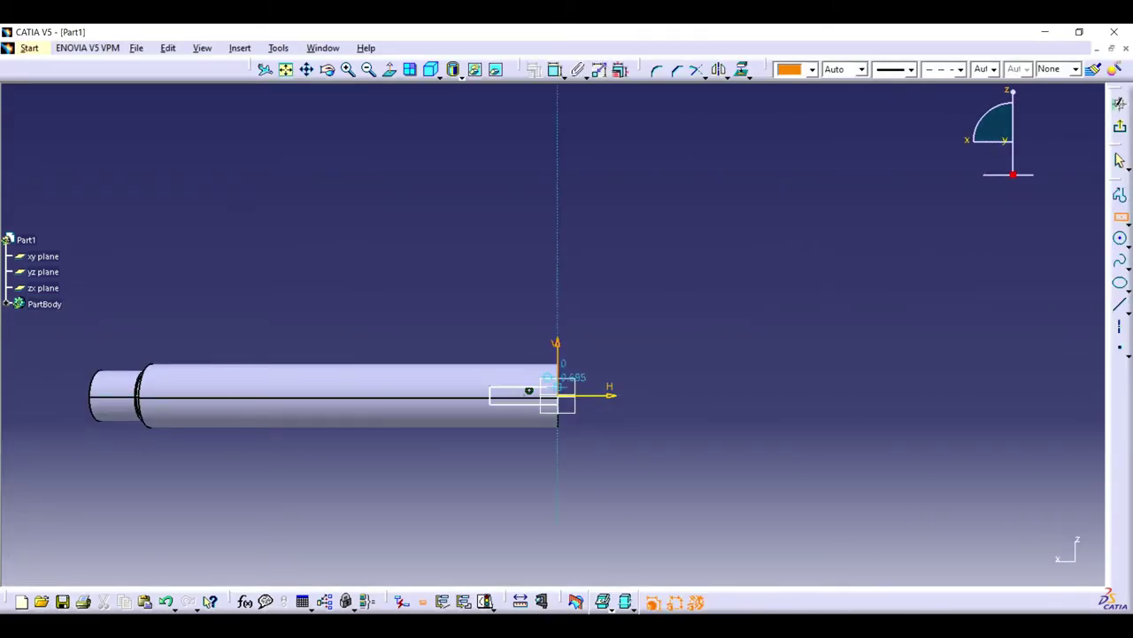
left_click(558, 412)
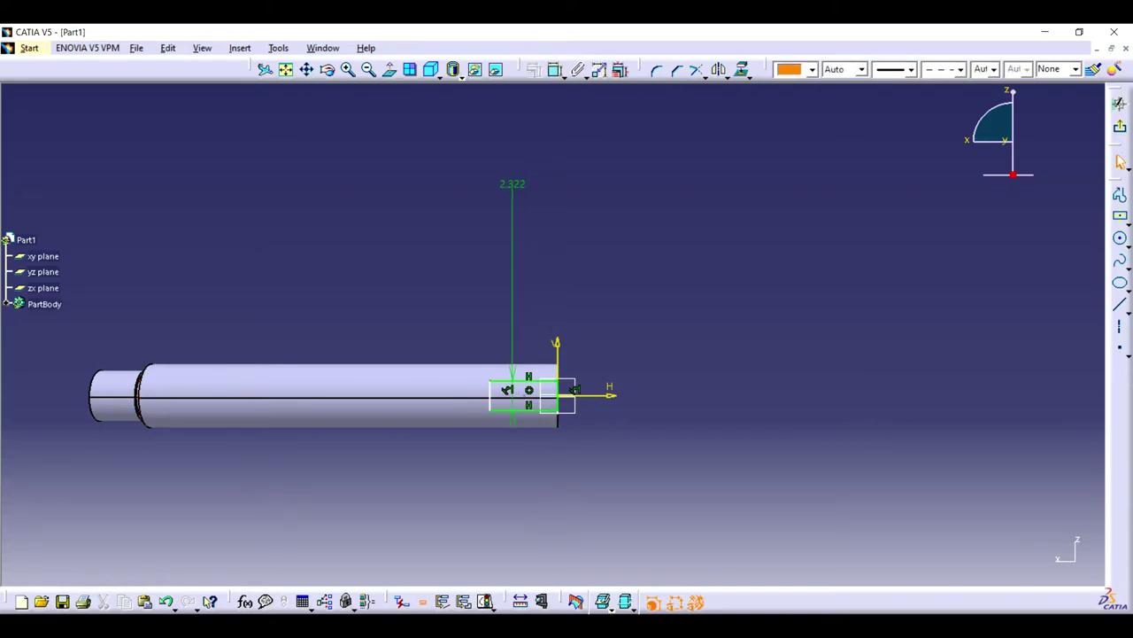
double_click(512, 183)
type("2.1in")
key("Return")
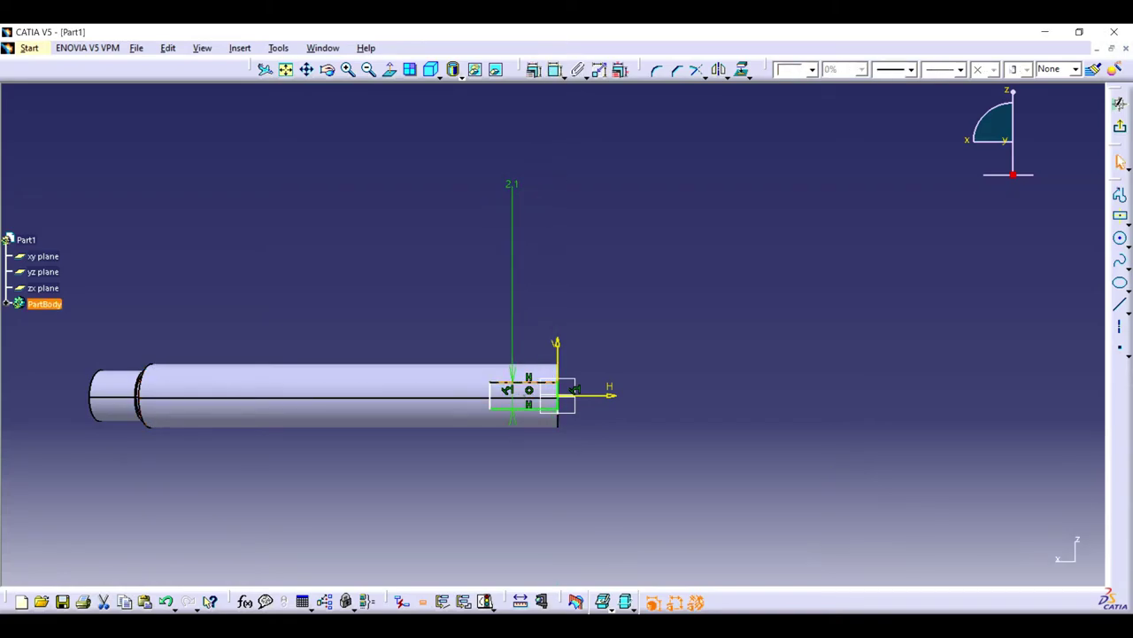
double_click(611, 288)
type("5.5")
key("Return")
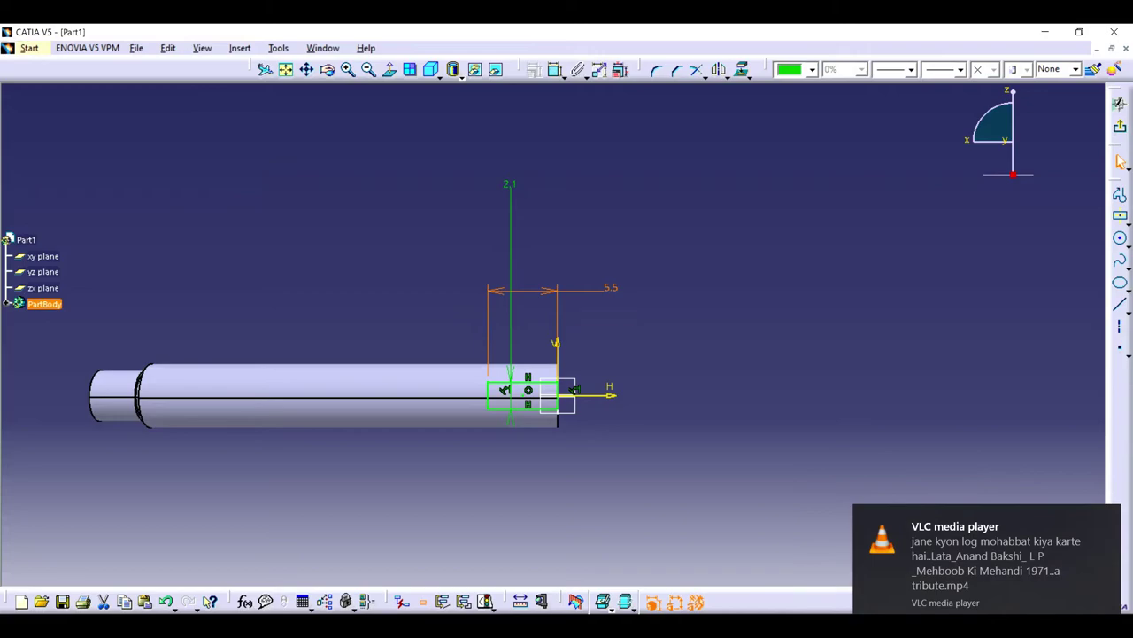
- Pocket the rectangle 3.5in deep into the shaft end
left_click(1119, 103)
left_click(1119, 358)
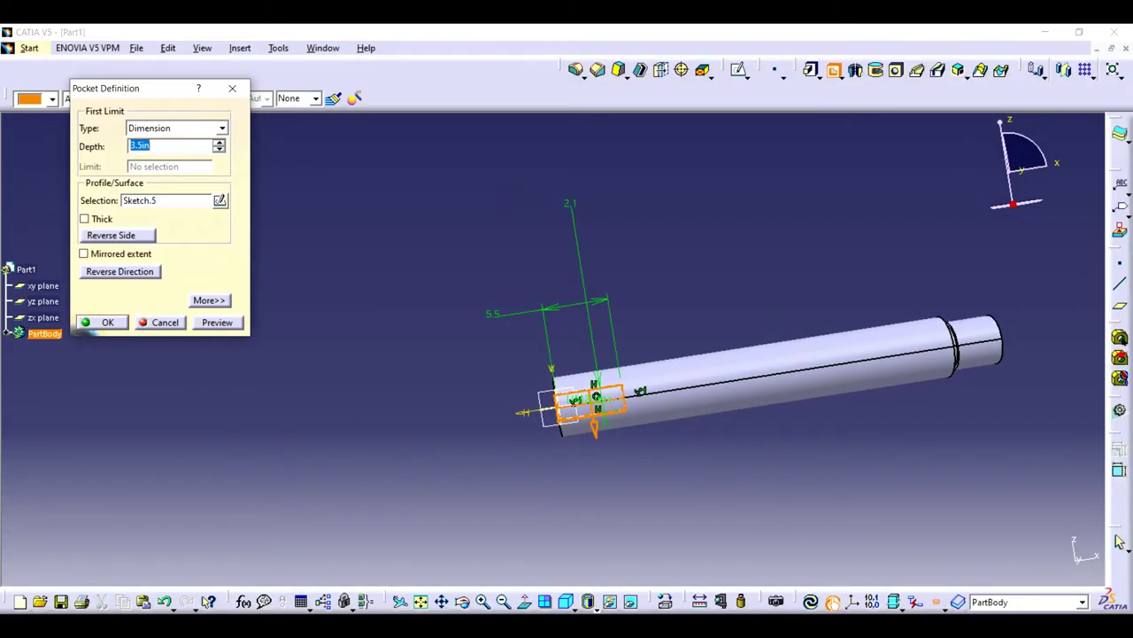
type("5")
key("Return")
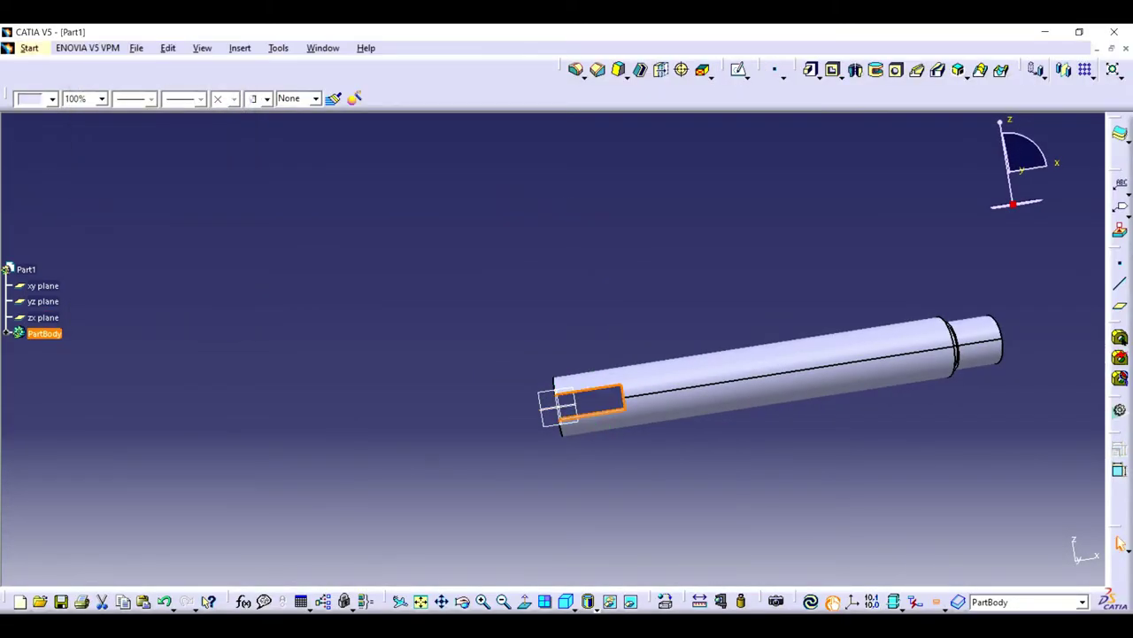
- Sketch a 2.5-diameter circle on the xy plane near the shaft's slotted end
middle_click_drag(430, 397, 496, 389)
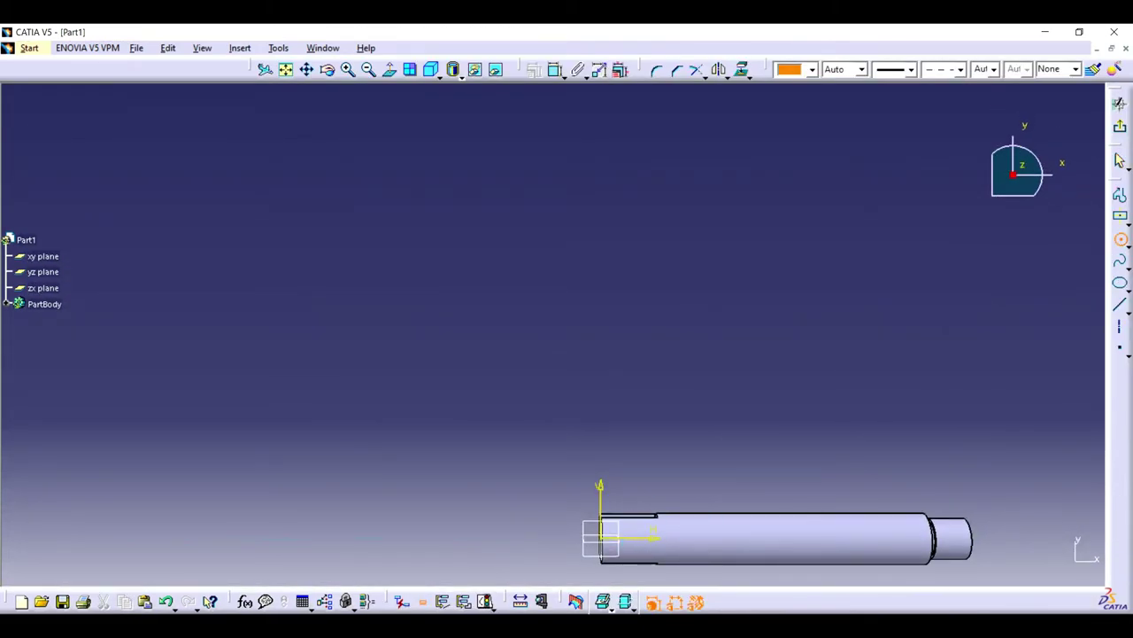
left_click(629, 537)
left_click(534, 69)
left_click(627, 536)
double_click(848, 292)
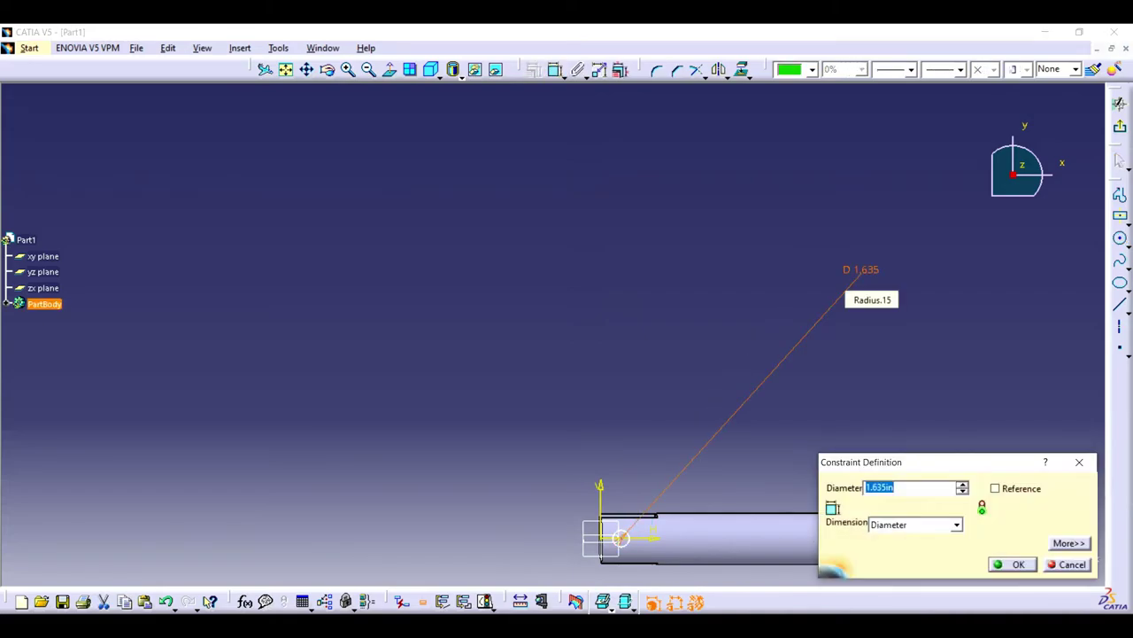
type("2.5")
key("Return")
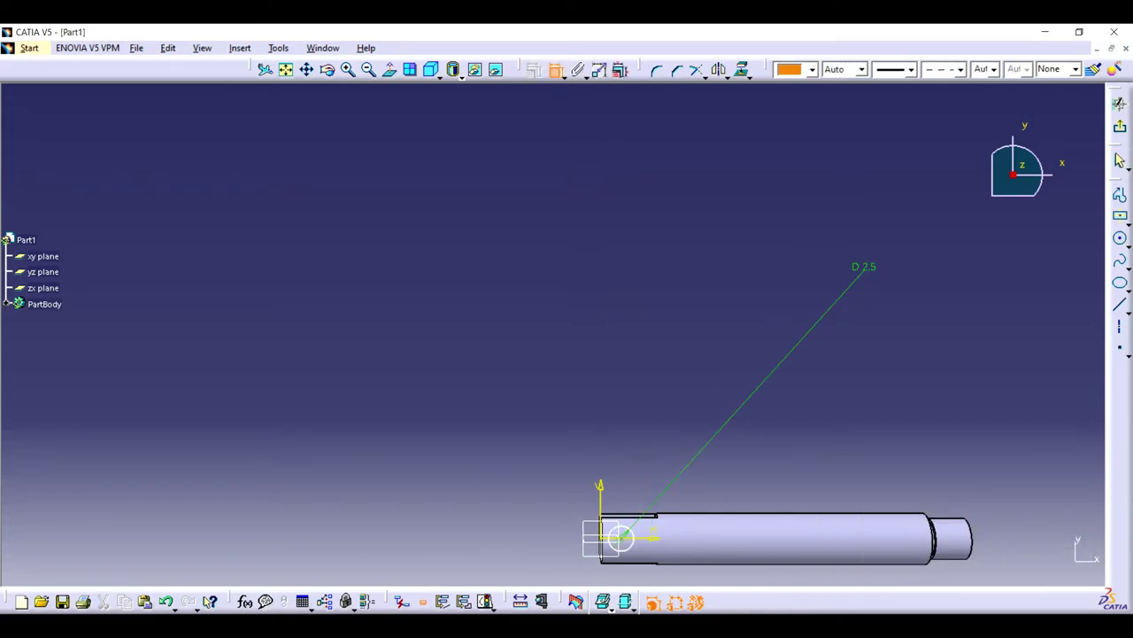
- Centre the circle 2 from the shaft end and pocket it through as a hole
double_click(633, 320)
type("2")
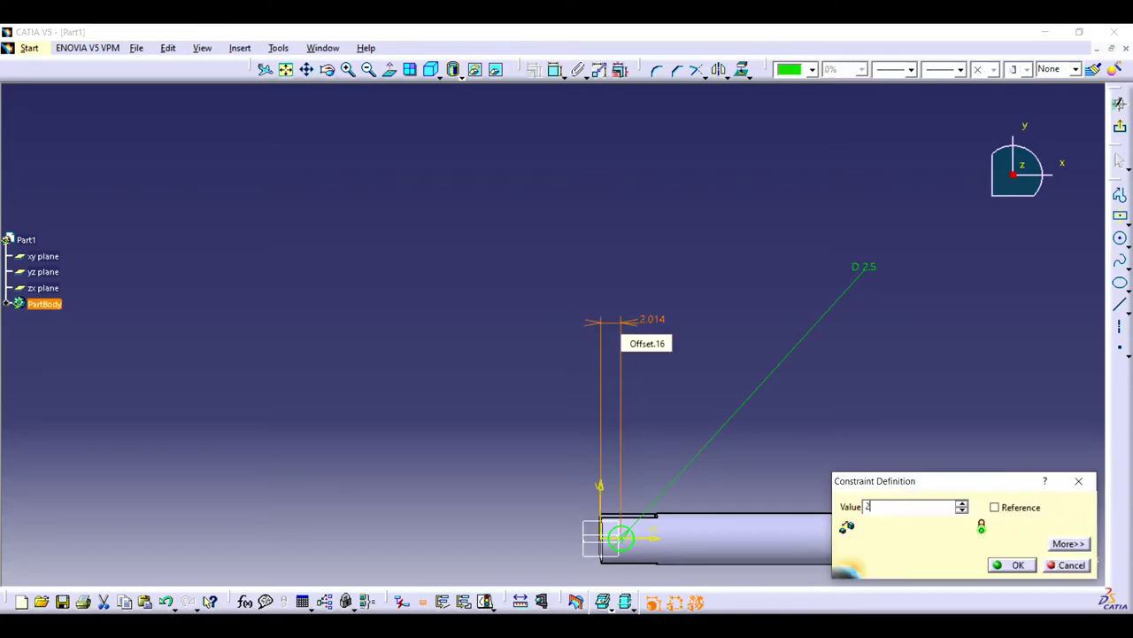
key("Return")
left_click(1117, 93)
left_click(1120, 357)
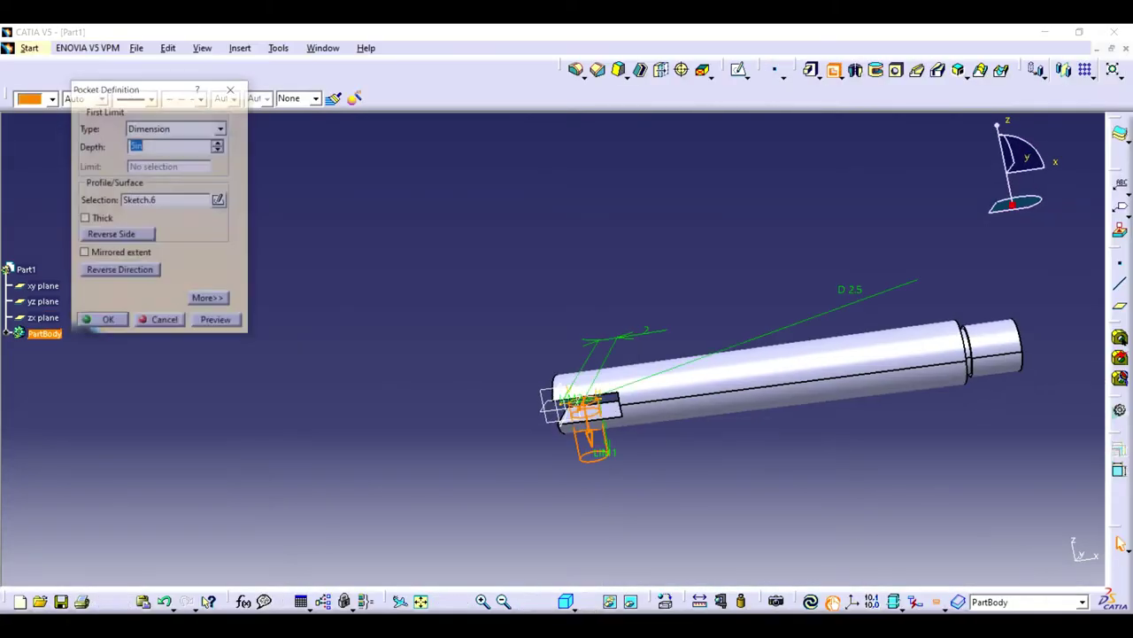
key("Return")
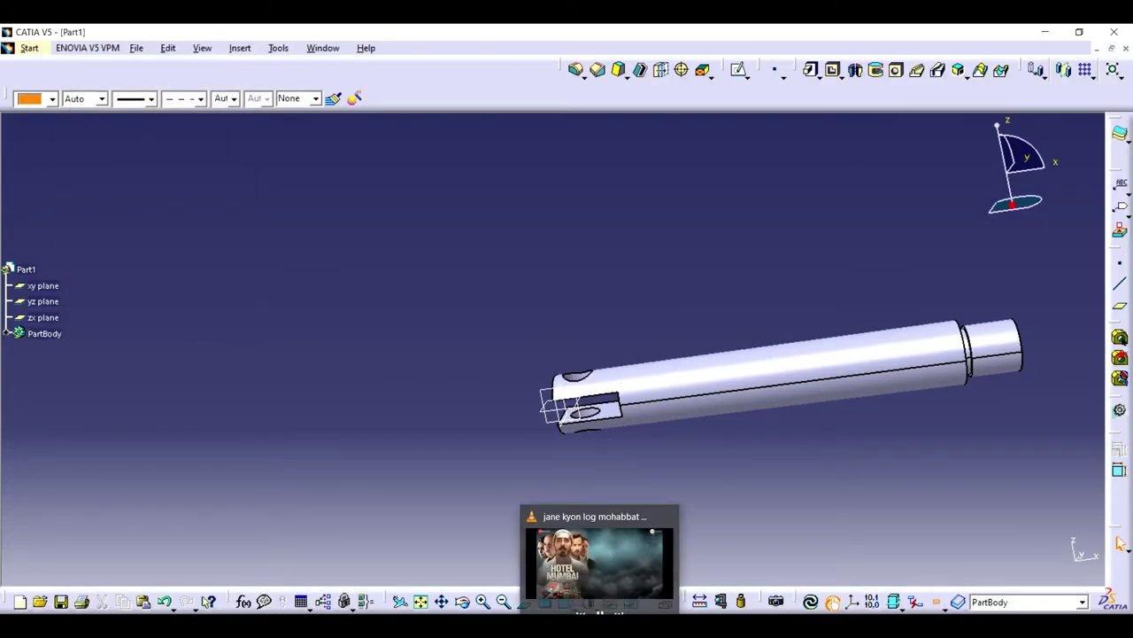
- Switch to Wireframe and Surface Design and create an axis on the shaft-end edge
left_click(29, 47)
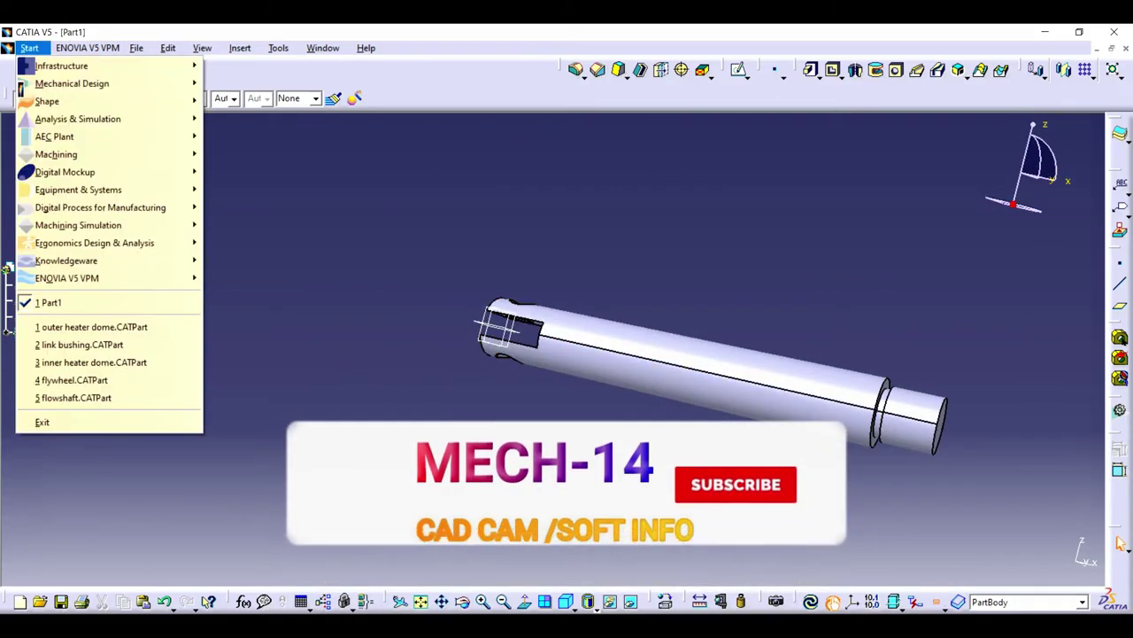
left_click(292, 332)
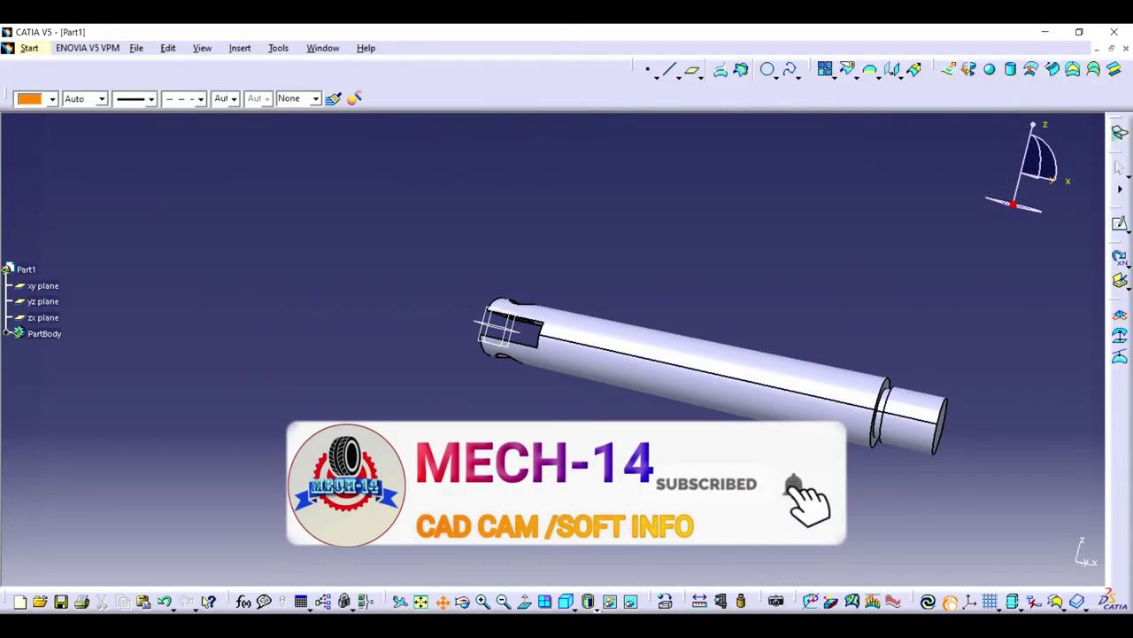
left_click(677, 76)
left_click(685, 110)
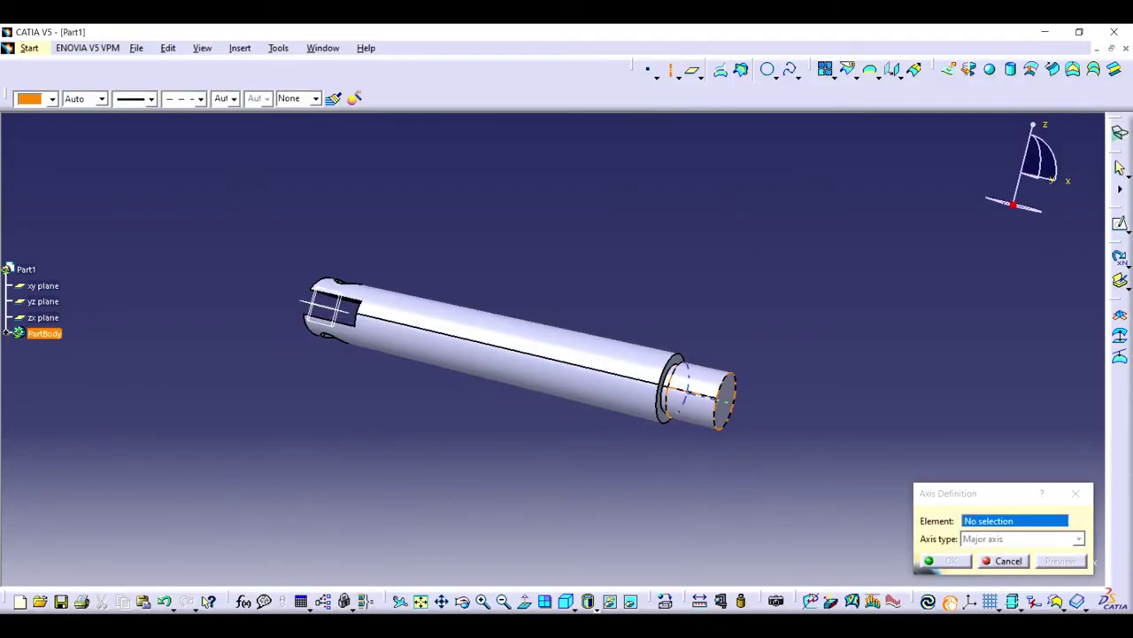
left_click(678, 382)
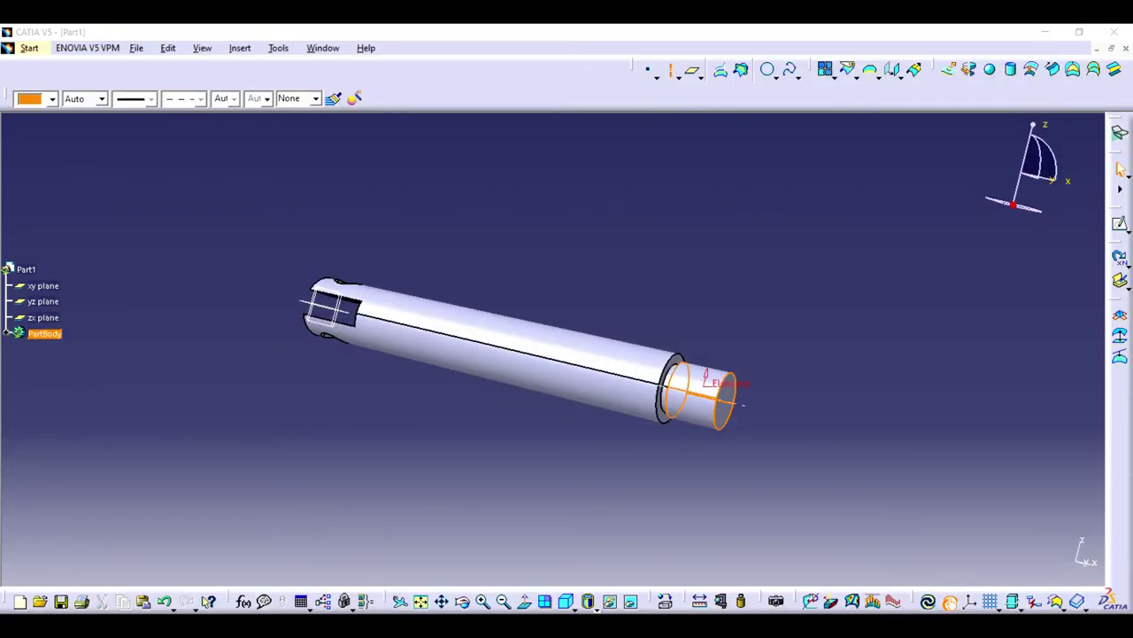
key("Return")
- Add a point on the shaft-end edge and build a 3.5in-high helix from it
left_click(651, 70)
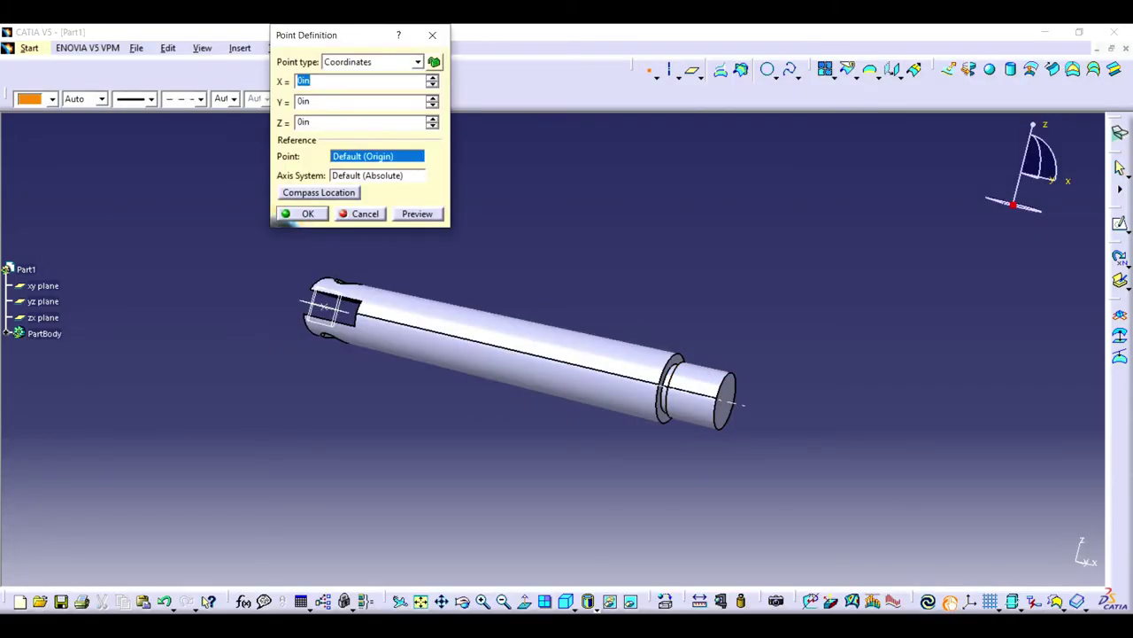
left_click(714, 412)
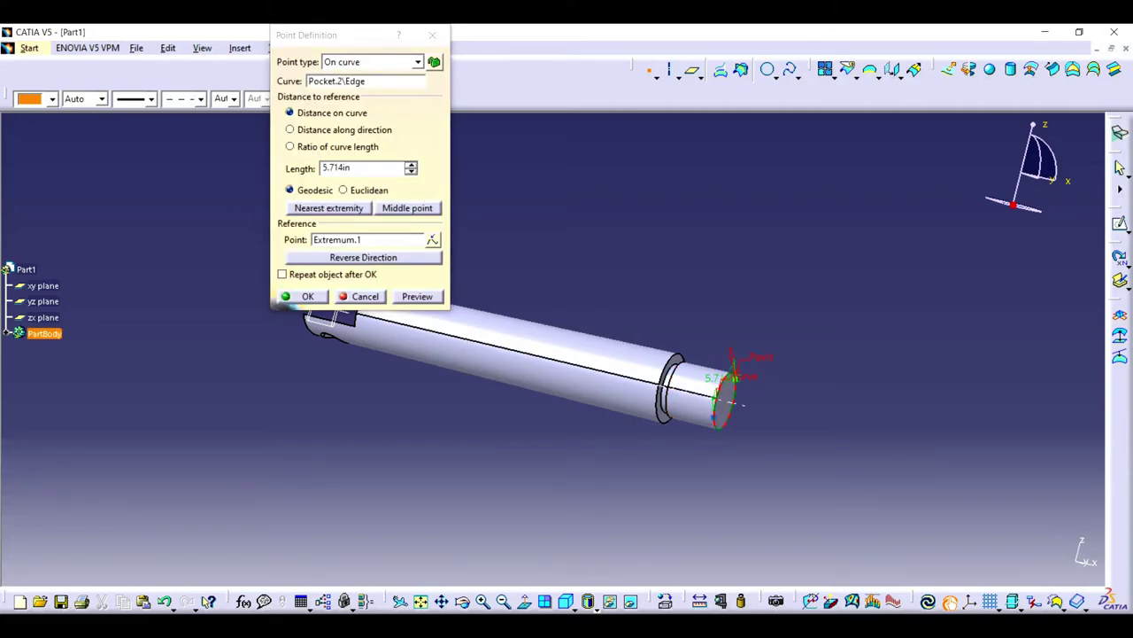
key("Return")
left_click(791, 69)
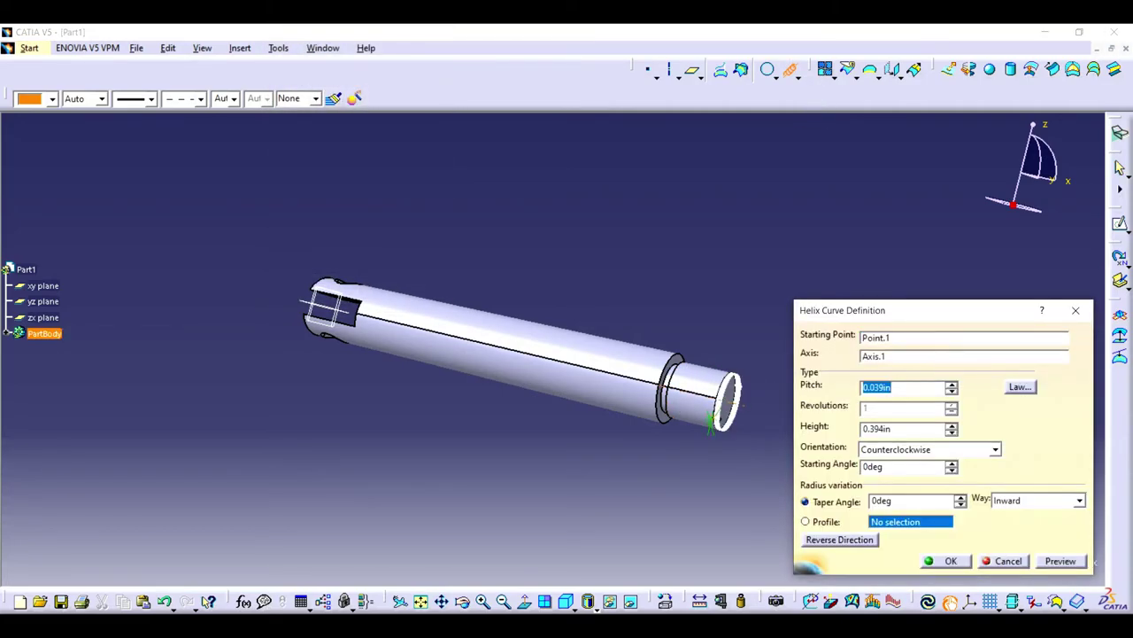
type("3.5")
key("Return")
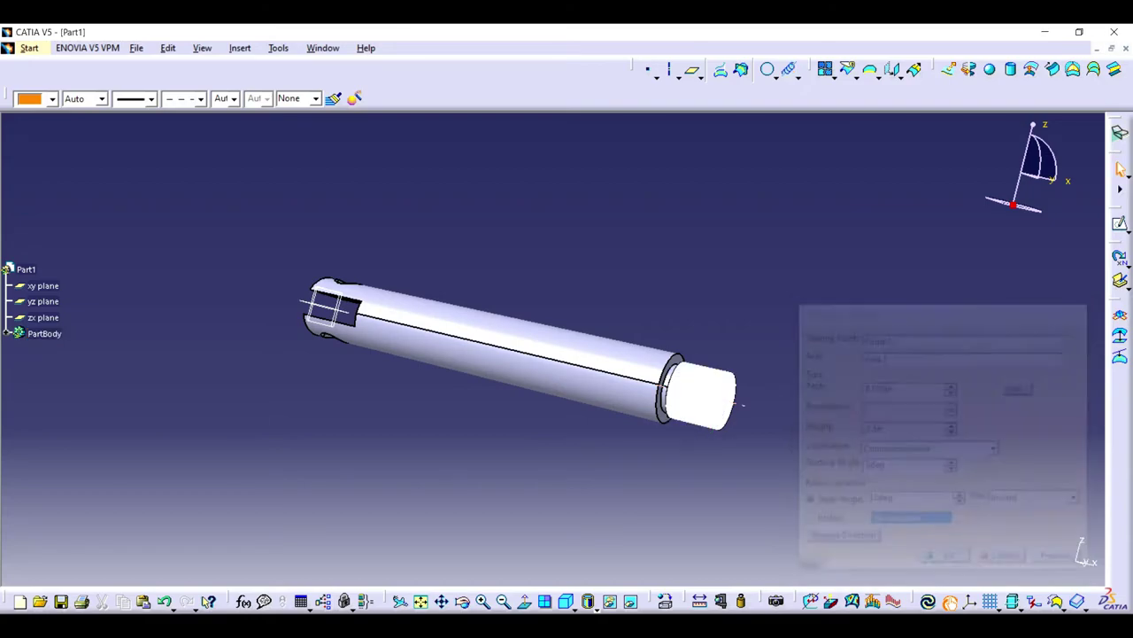
key("Return")
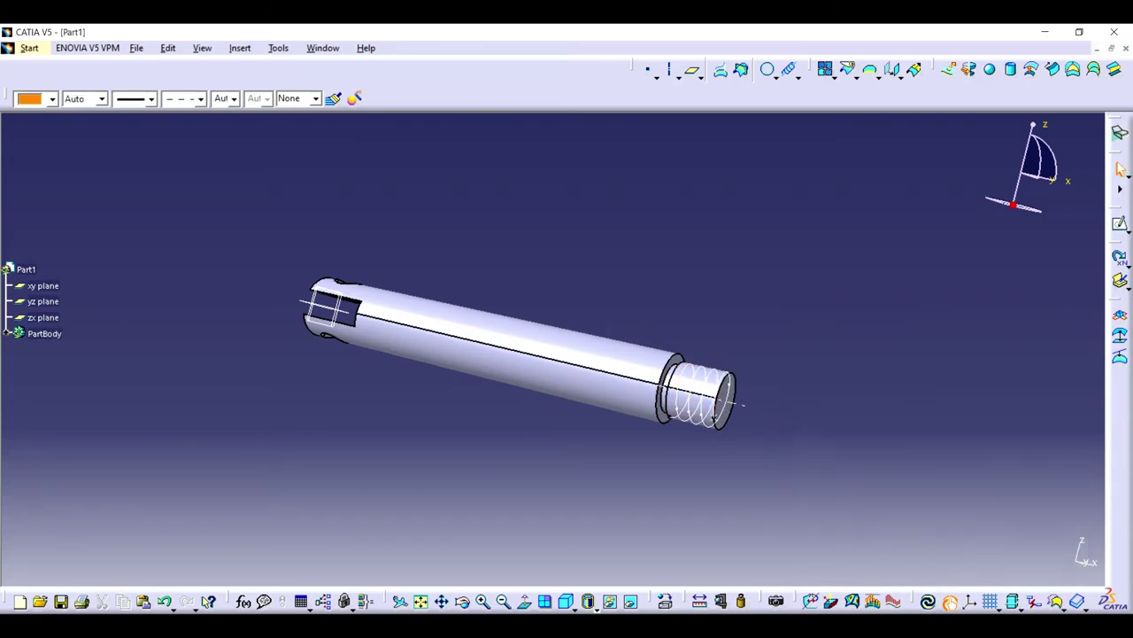
- Zoom in on the helix at the shaft end and select the zx plane
middle_click_drag(742, 405, 696, 417)
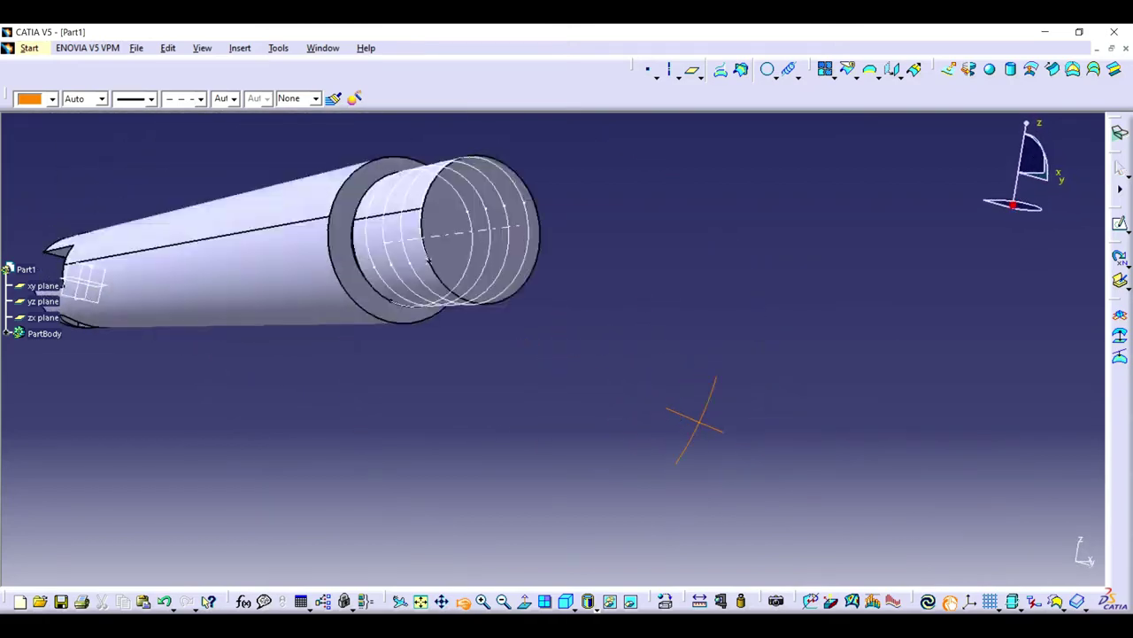
left_click(43, 317)
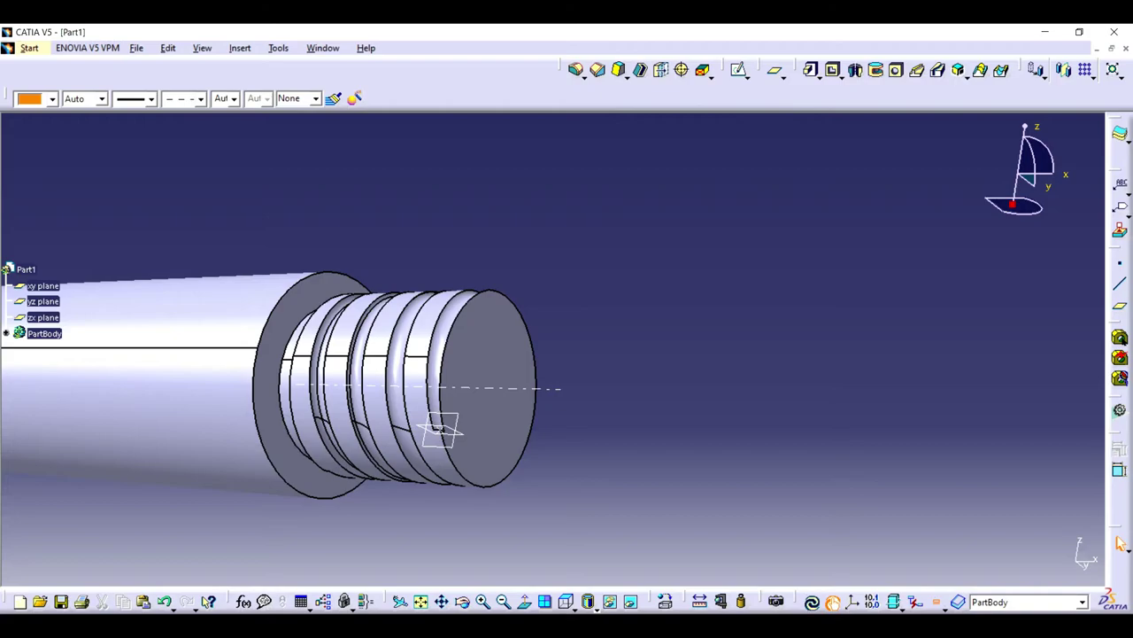
- Save the threaded shaft as a CATPart under a new file name
right_click(924, 587)
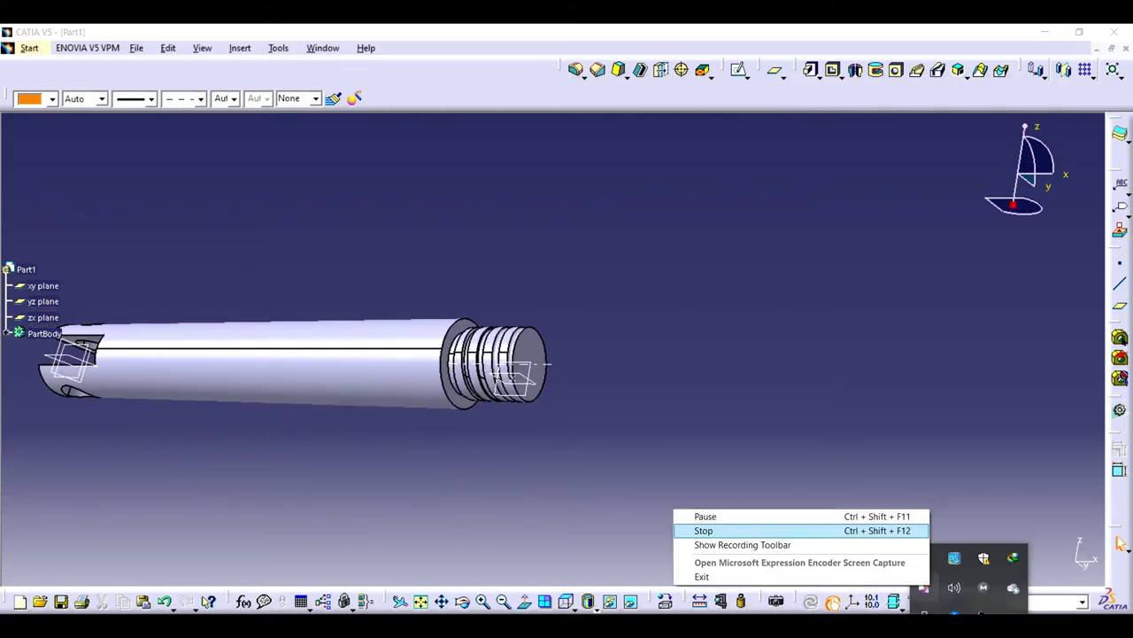
key("alt+f")
type("art1")
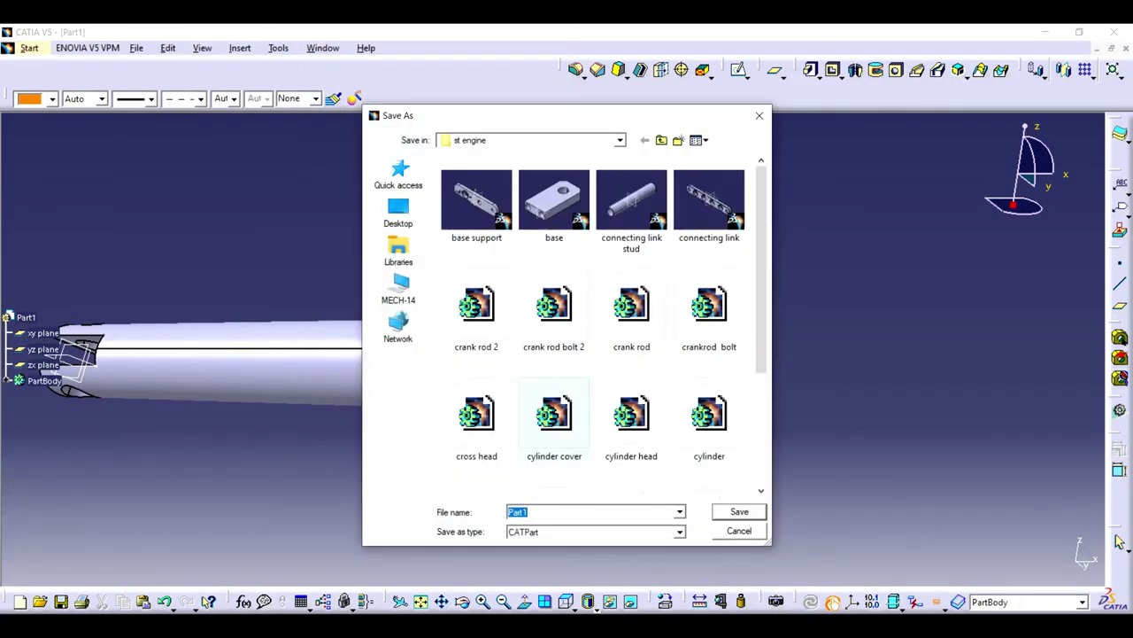
type("ston rod")
key("Return")
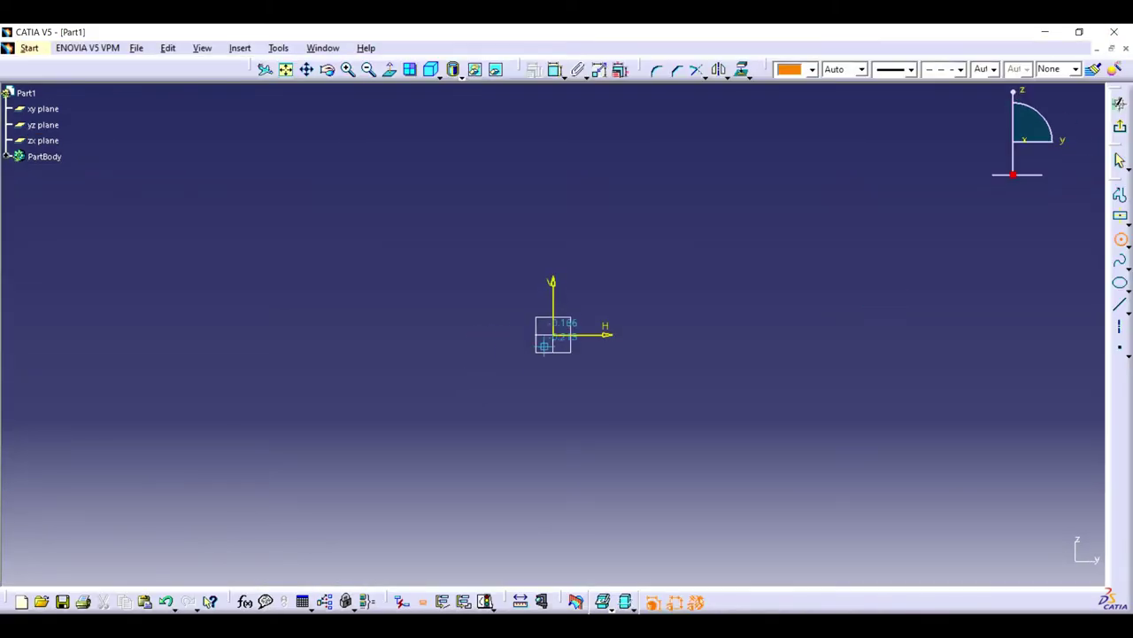
- Sketch a 2.5-diameter circle and pad it into a 50-long cylinder
left_click(552, 334)
left_click(653, 280)
double_click(692, 255)
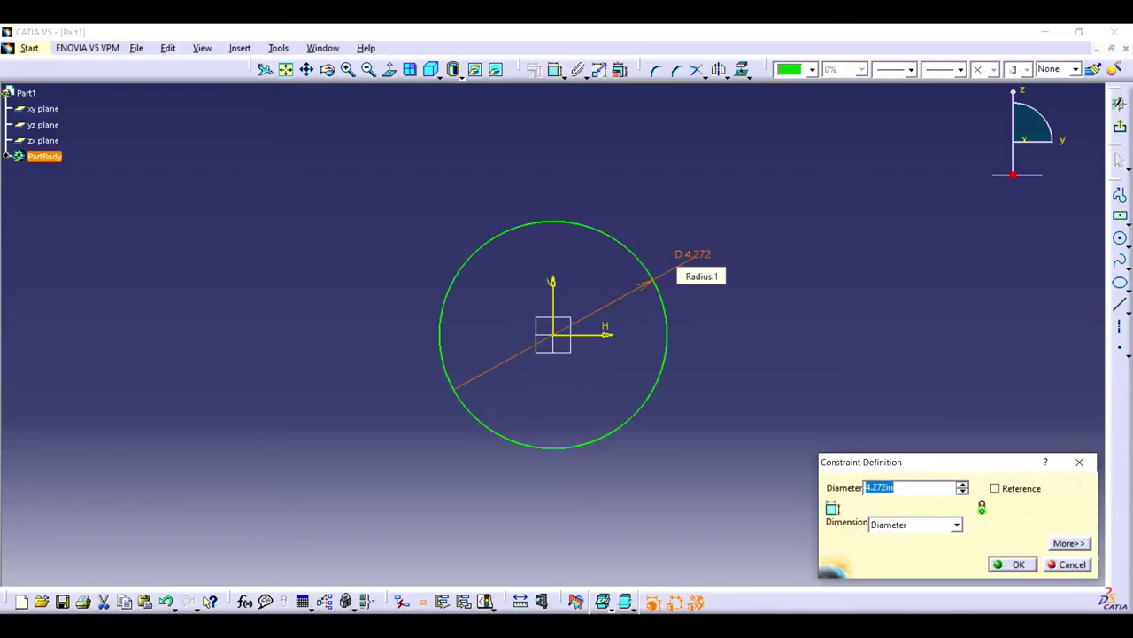
type("5")
key("Return")
left_click(1120, 103)
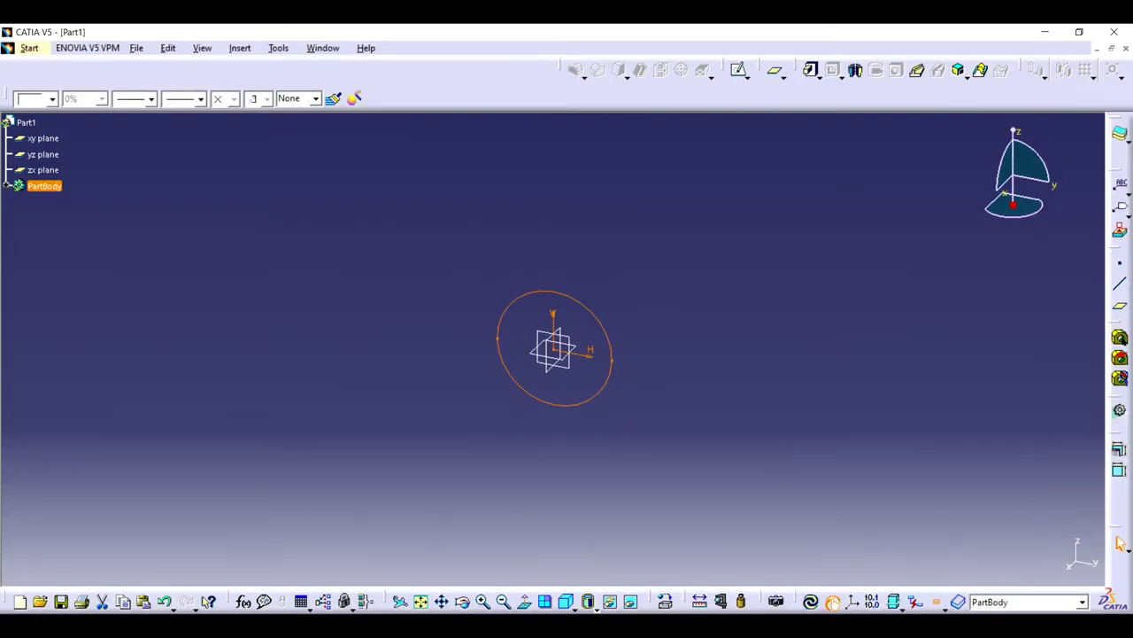
left_click(810, 69)
type("50")
key("Return")
- Chamfer both cylinder ends 0.25, save as 'pistion stud', and close the part
left_click(597, 69)
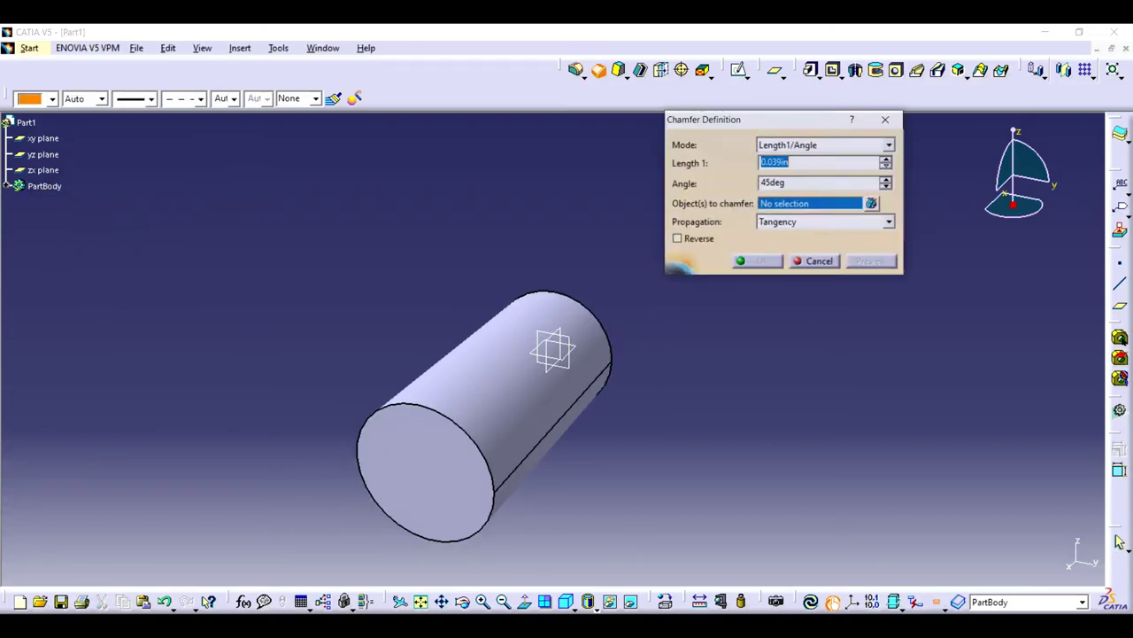
type("0.25")
left_click(358, 452)
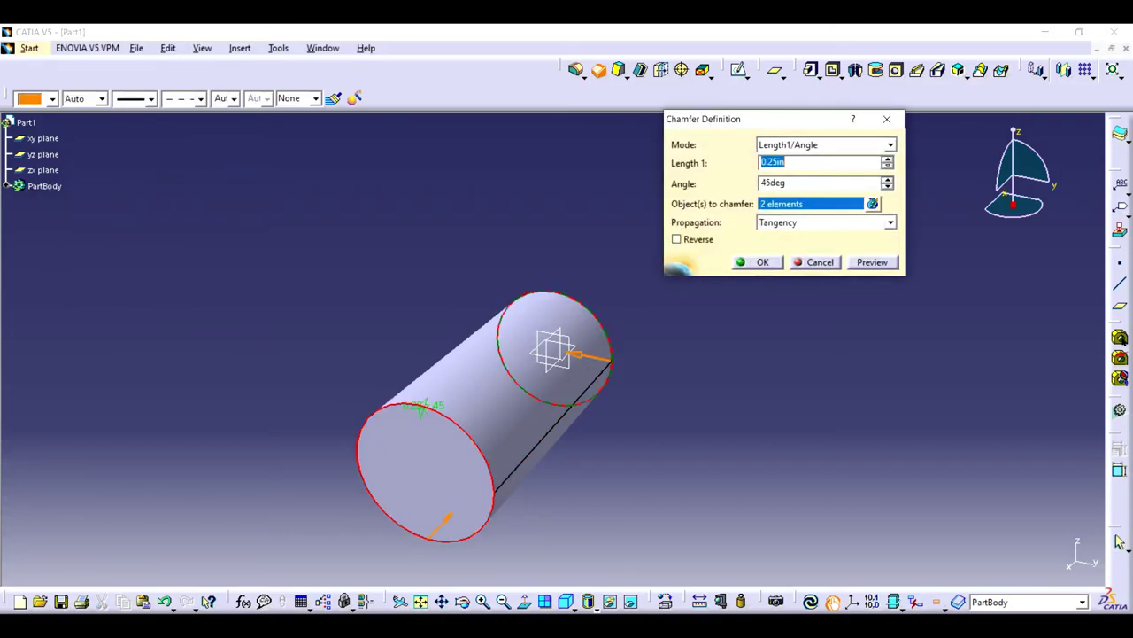
key("Return")
key("ctrl+s")
type("pistion stud")
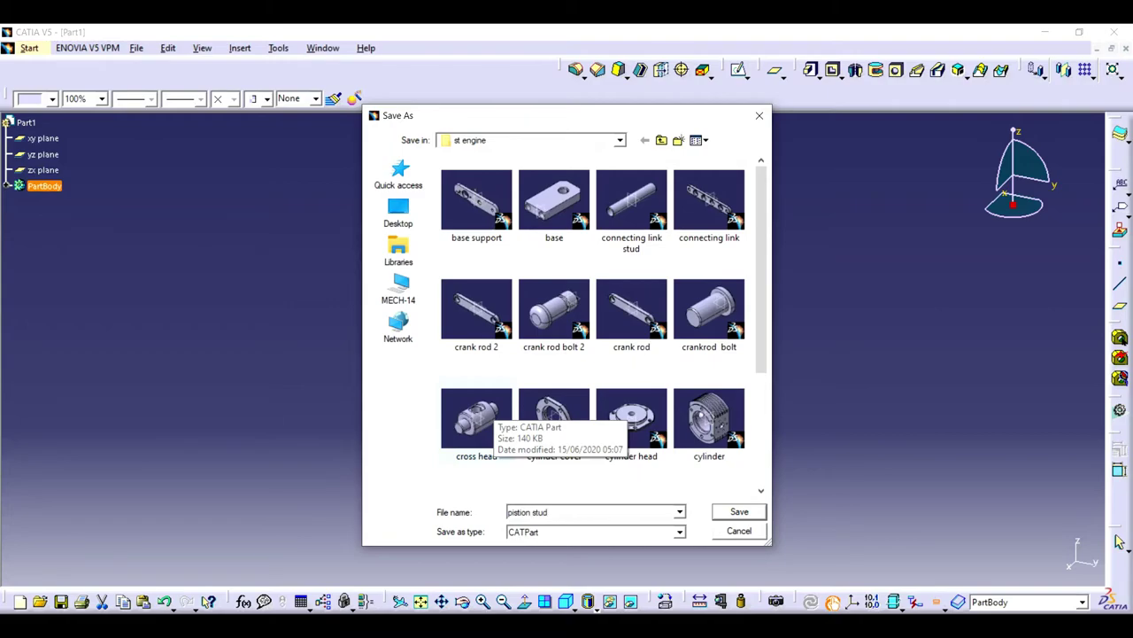
key("Return")
left_click(1126, 47)
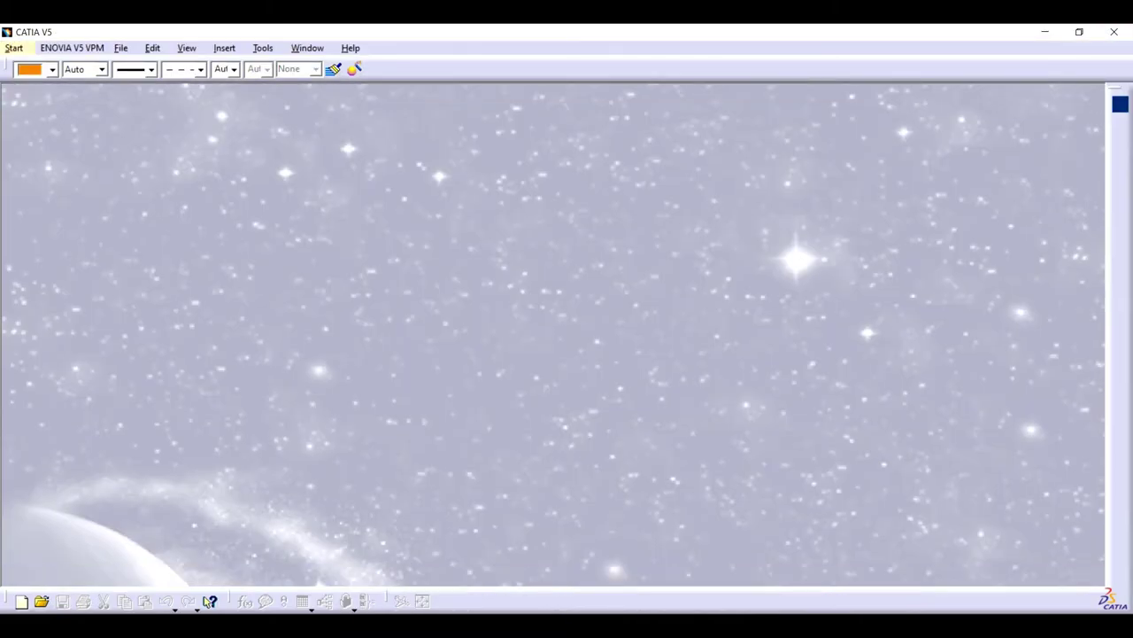
- Create a new part and sketch a stepped open line profile
left_click(13, 48)
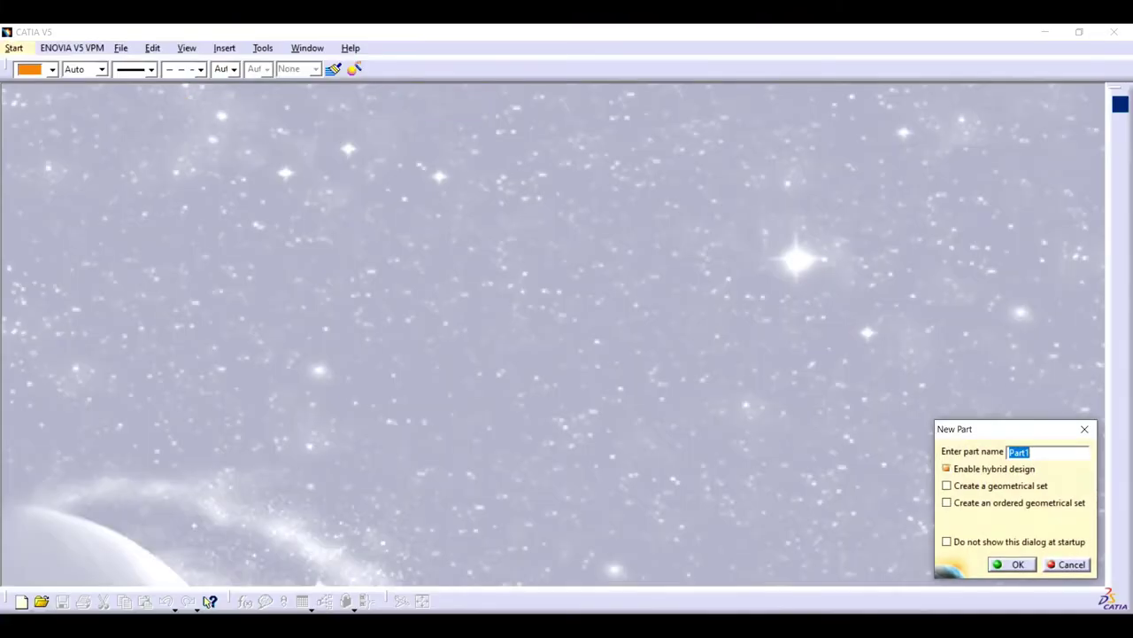
key("Return")
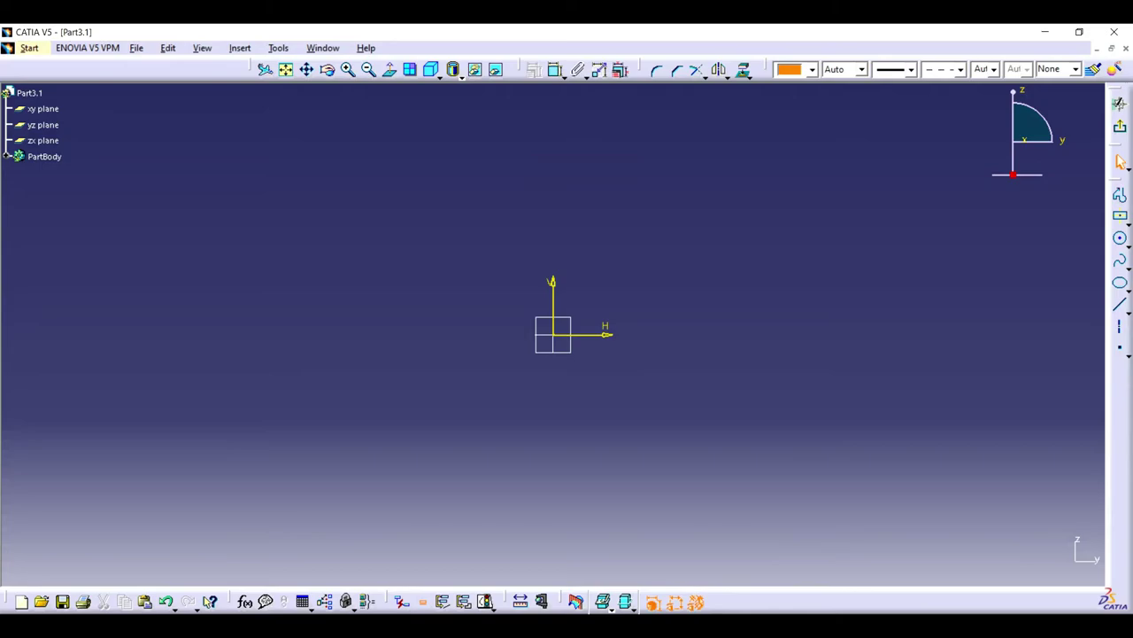
left_click(1120, 197)
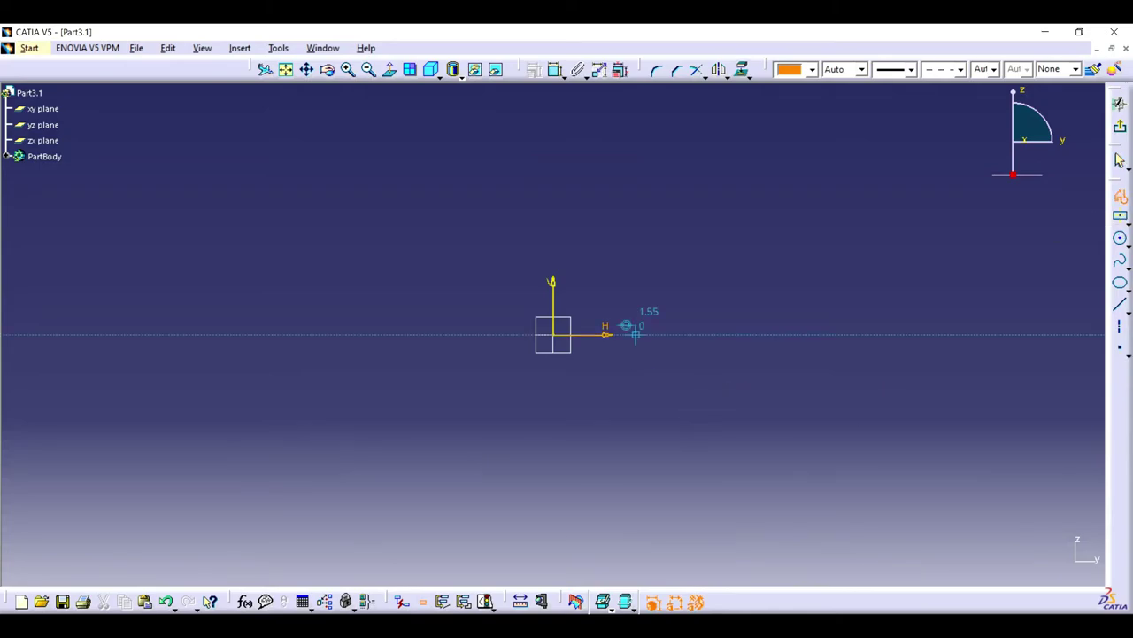
left_click(584, 282)
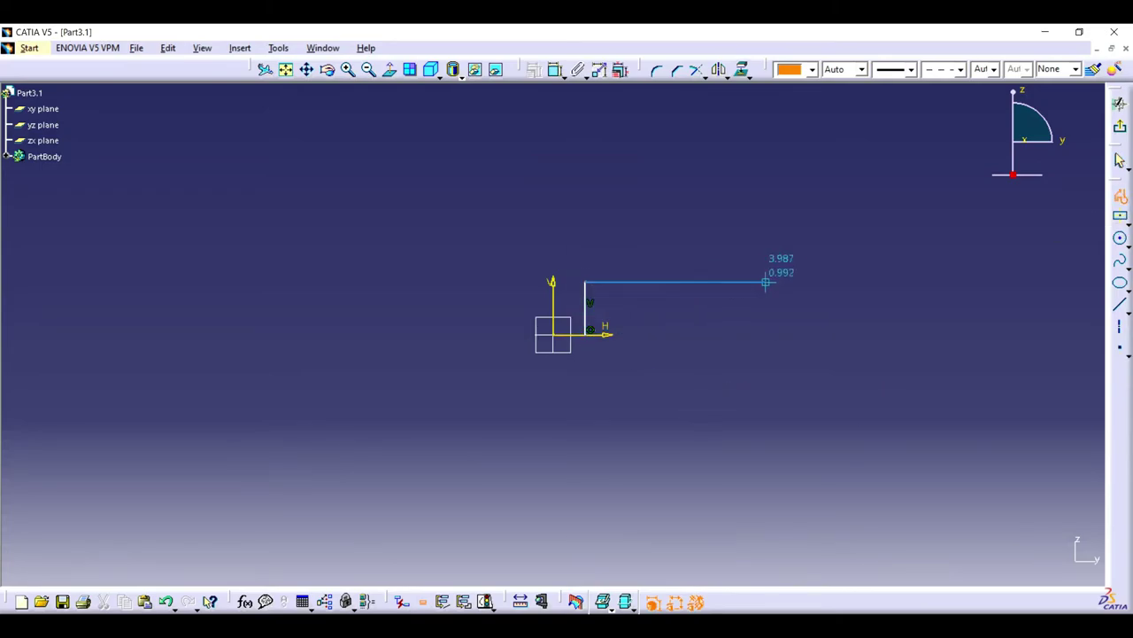
left_click(770, 282)
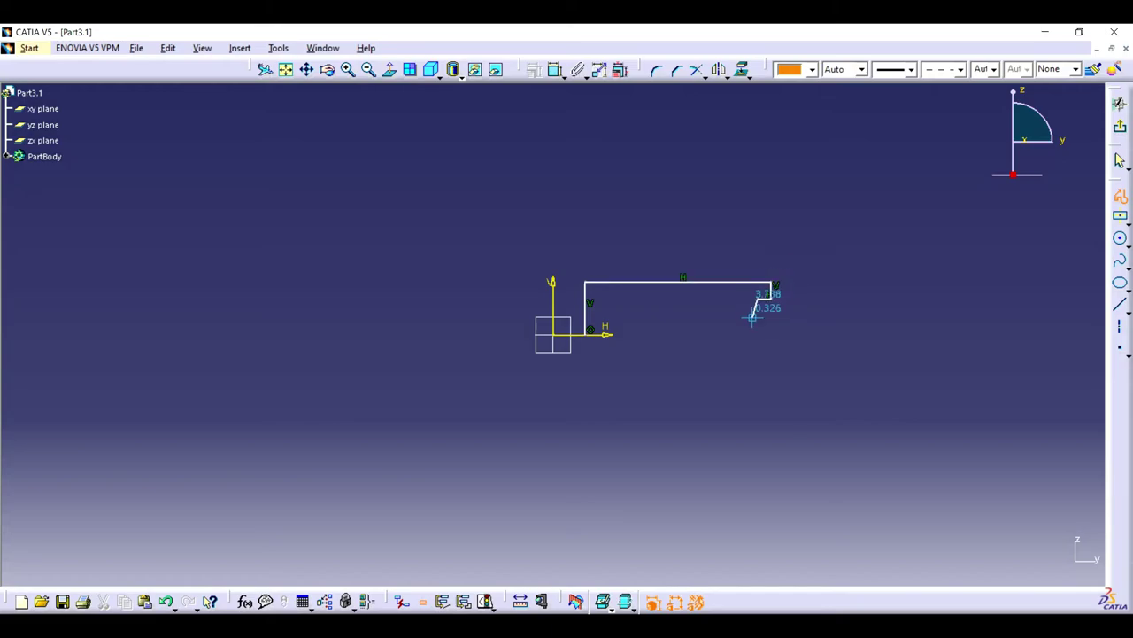
double_click(757, 308)
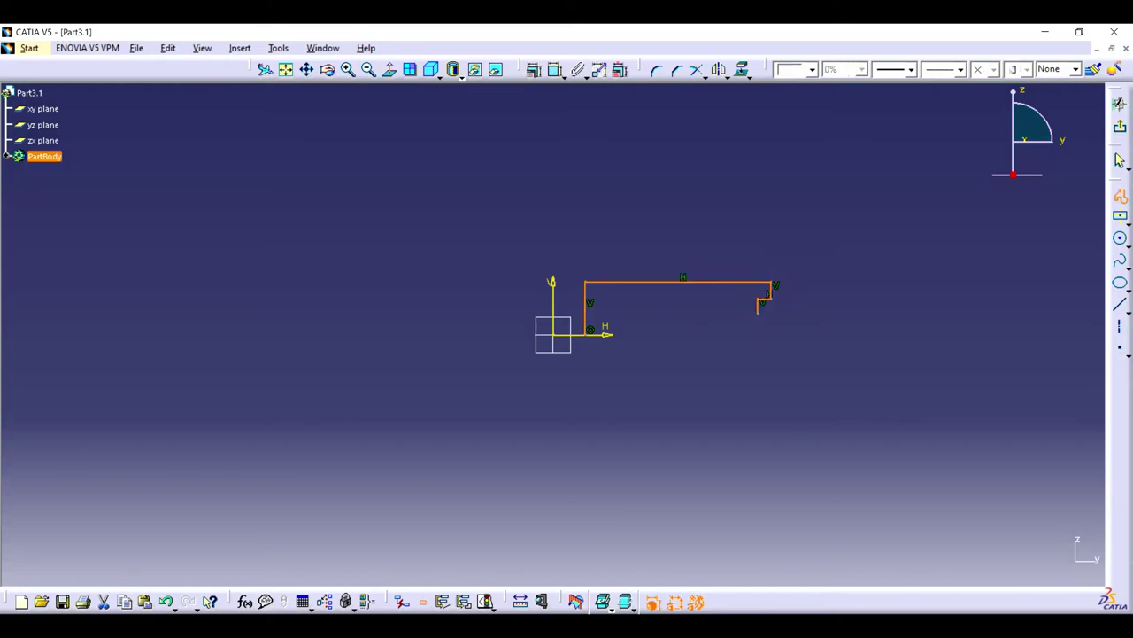
left_click(585, 333)
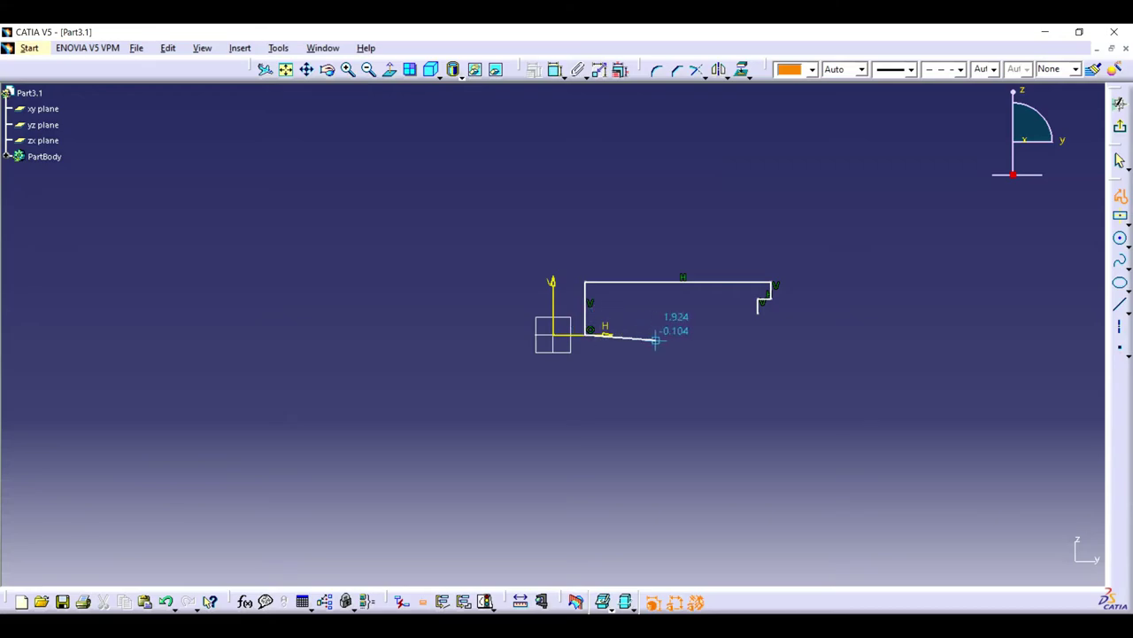
double_click(666, 379)
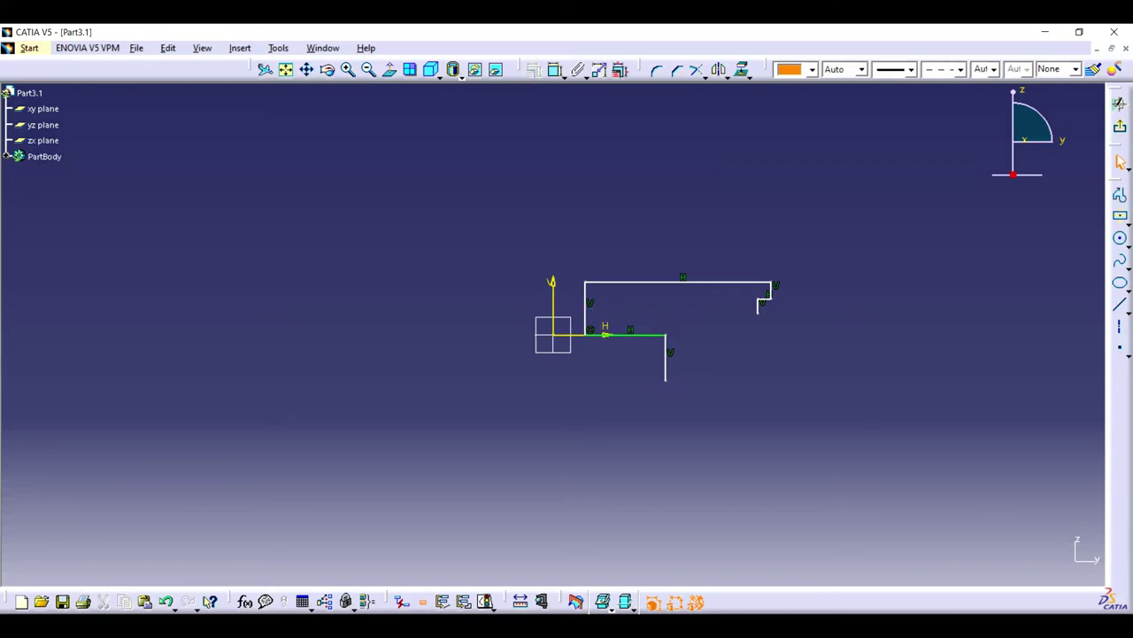
- Dimension the profile 9.75 and 2 from the vertical axis
left_click(555, 70)
left_click(551, 301)
left_click(770, 266)
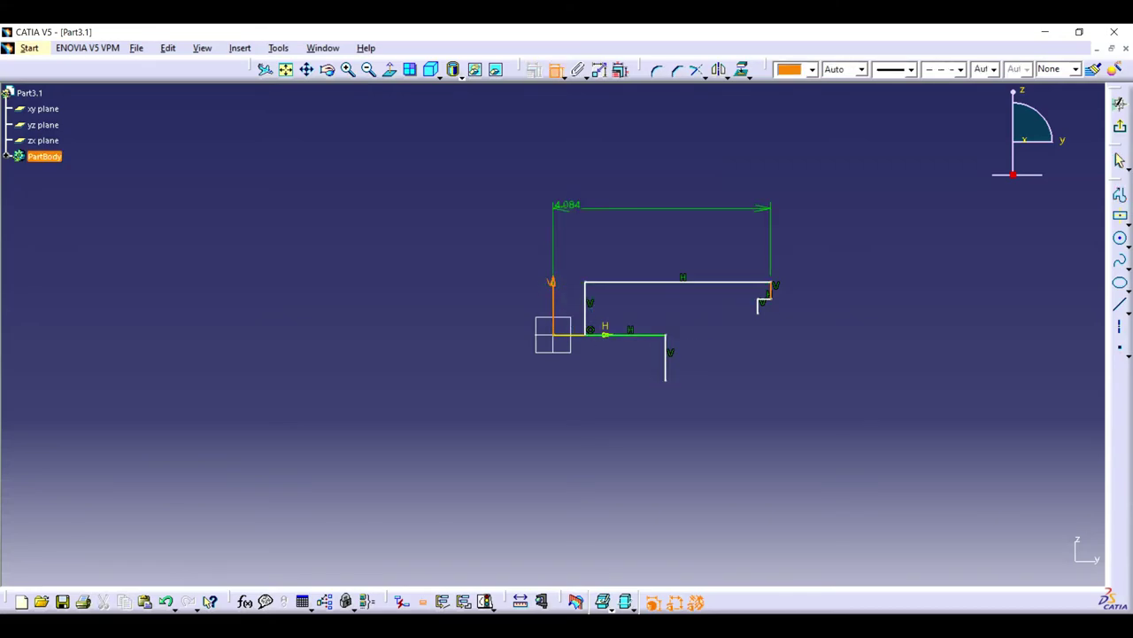
left_click(575, 182)
double_click(576, 182)
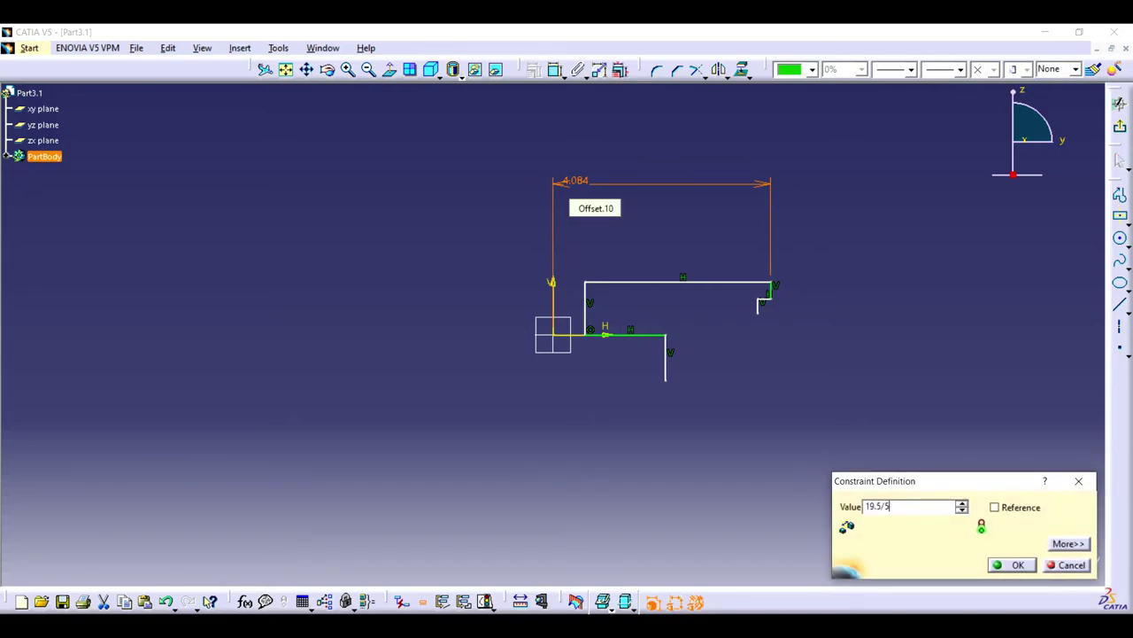
key("Return")
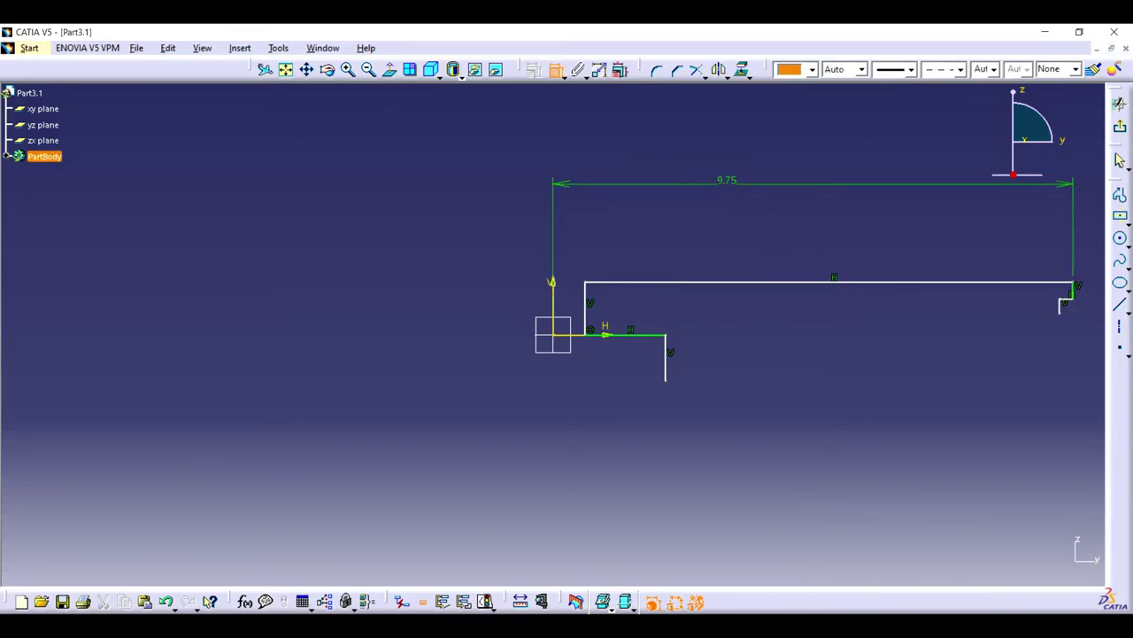
left_click(552, 292)
left_click(585, 305)
left_click(607, 96)
double_click(609, 94)
type("2")
key("Return")
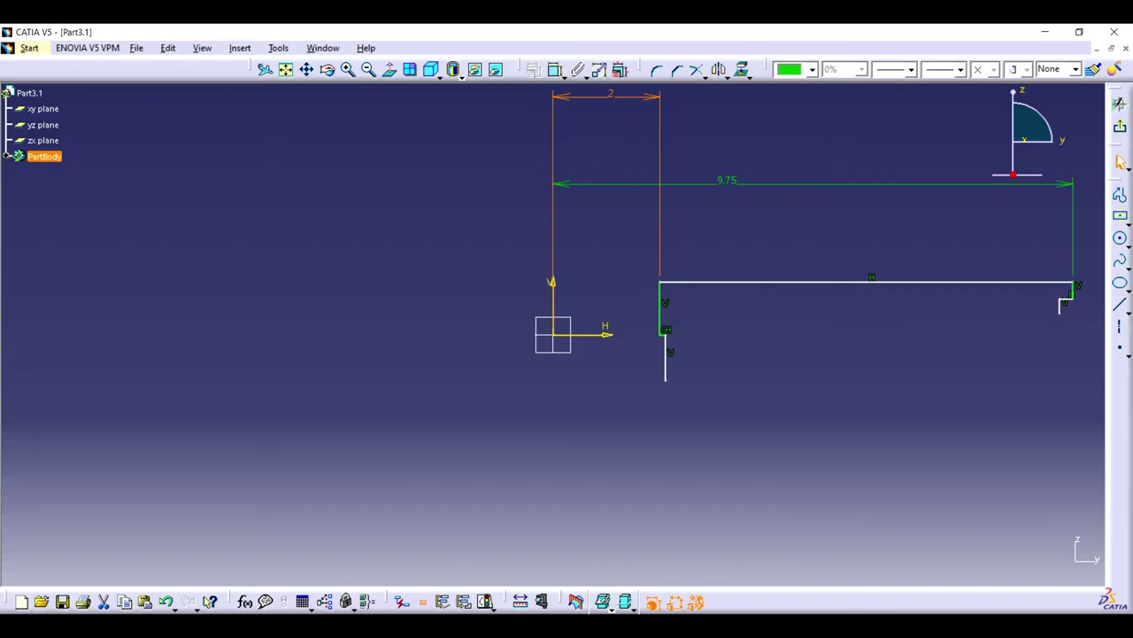
- Extend the profile with a lower step: vertical drop, bottom line and short rise
left_click(866, 329)
left_click(285, 69)
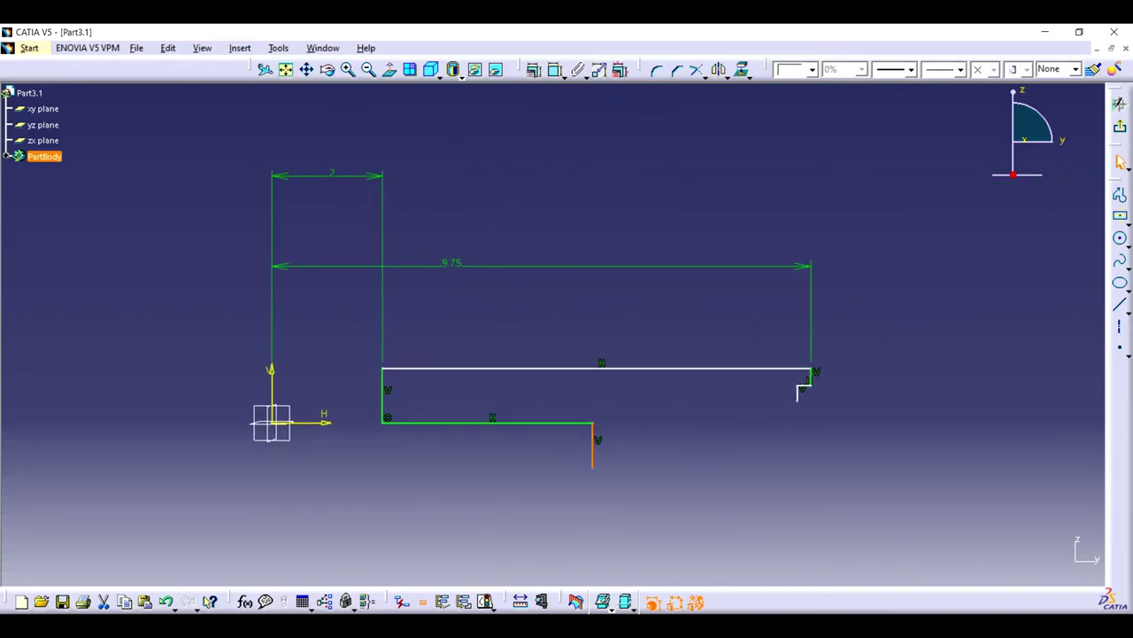
left_click(593, 467)
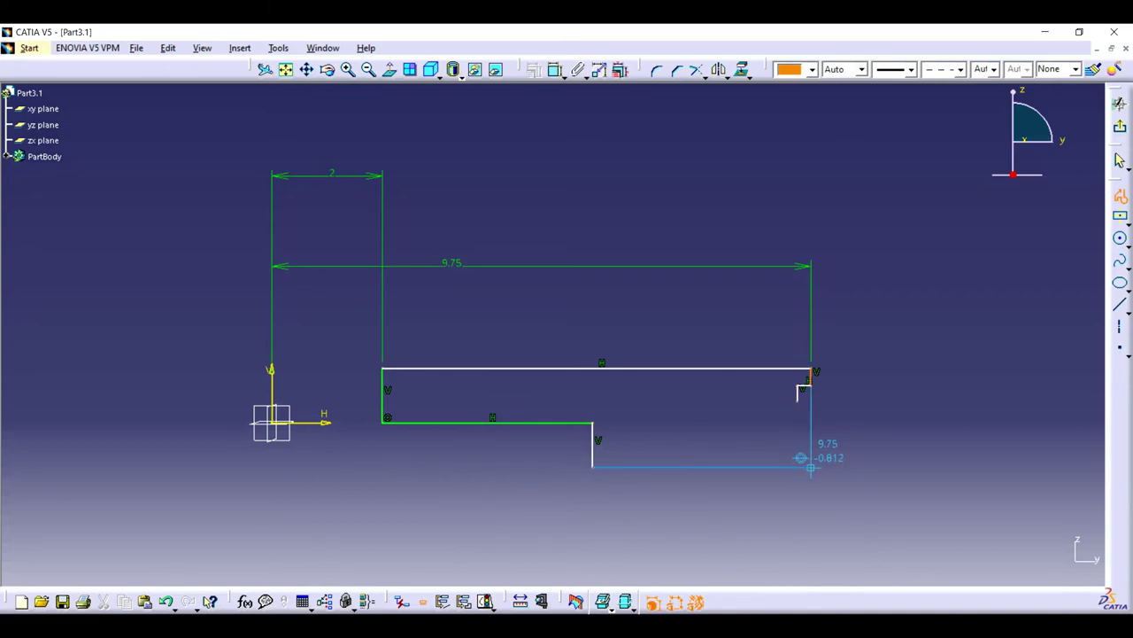
left_click(799, 467)
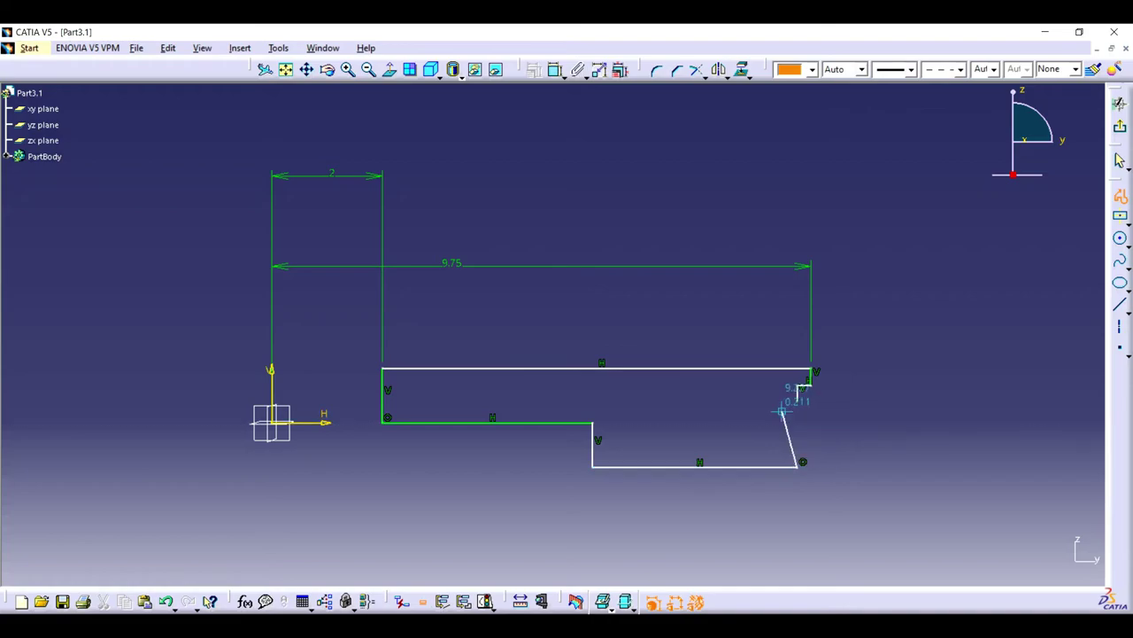
double_click(788, 438)
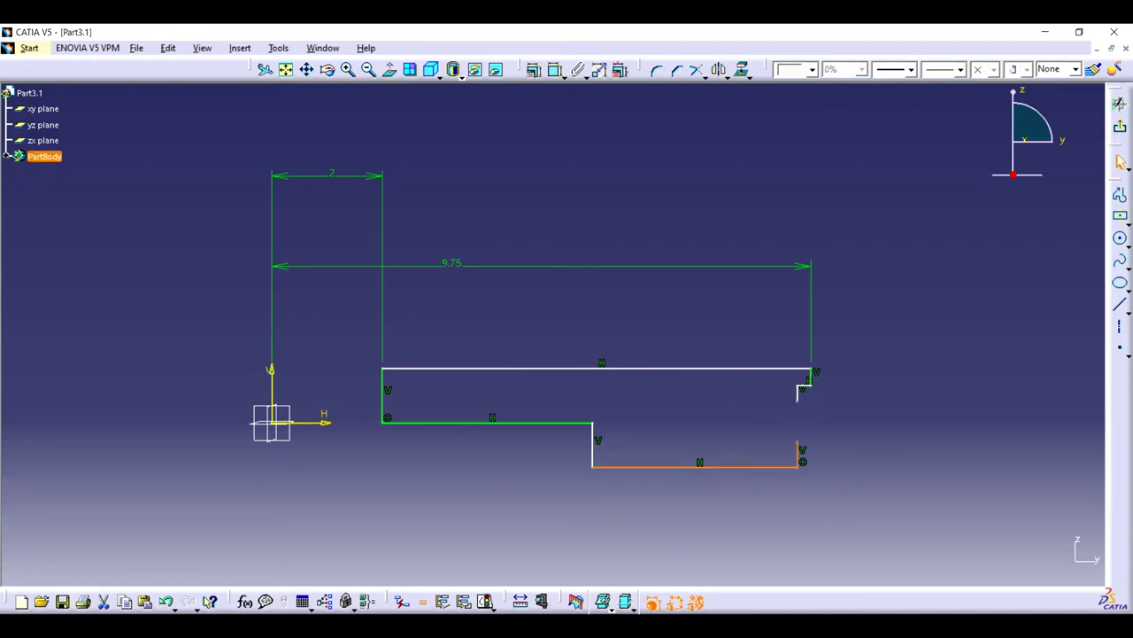
- Add a vertical offset dimension on the bottom line and delete the unwanted 3.7 dimension
left_click(699, 466)
left_click(556, 69)
left_click(493, 422)
left_click(700, 466)
right_click(627, 379)
left_click(660, 582)
right_click(592, 371)
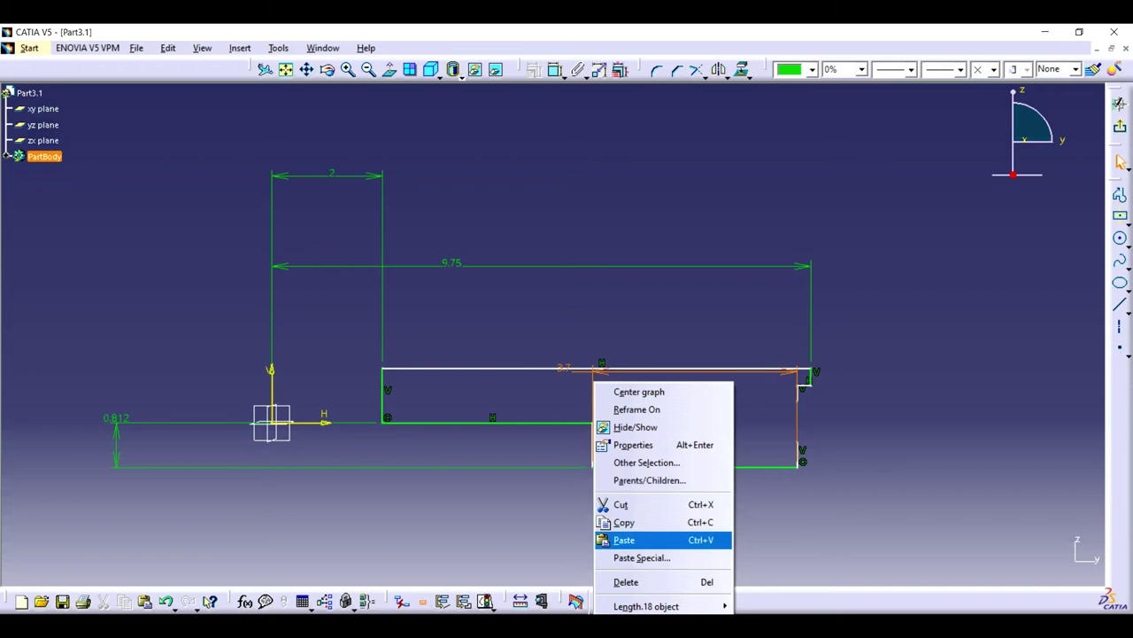
left_click(620, 579)
- Set the profile's overall height to 7 and the bottom offset to 3
left_click(555, 69)
left_click(602, 368)
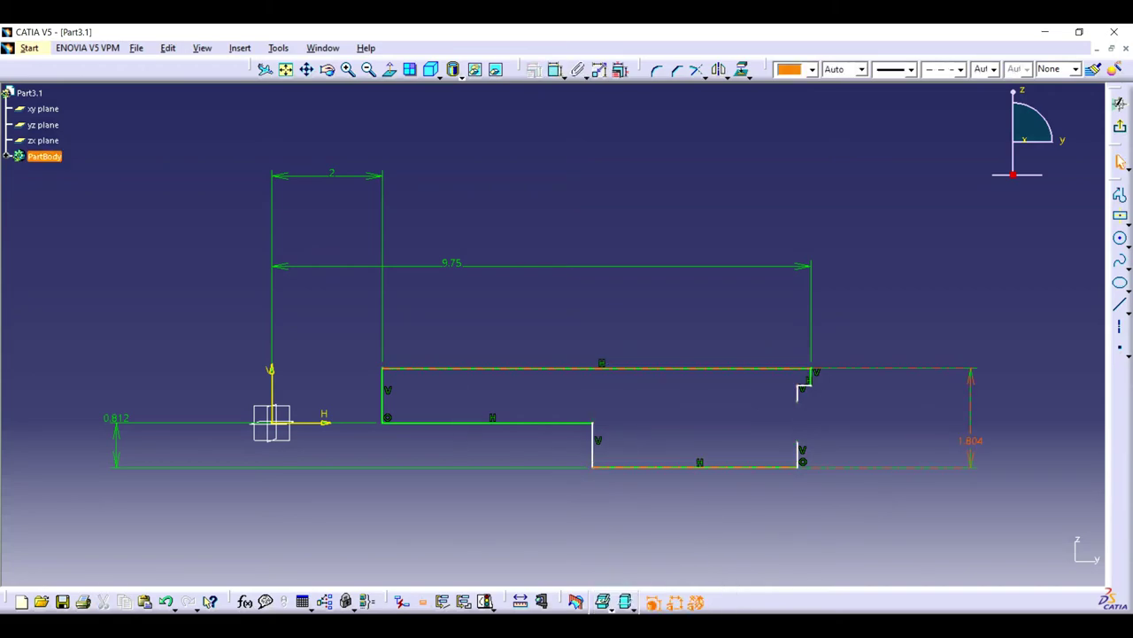
left_click(970, 442)
double_click(970, 442)
type("7")
key("Return")
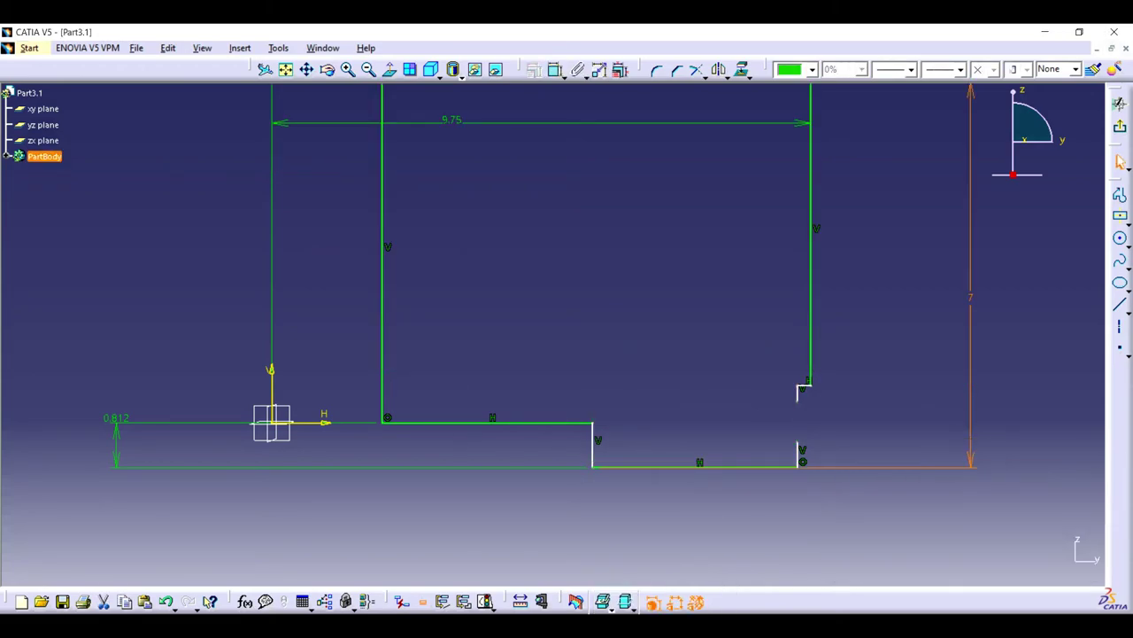
double_click(116, 434)
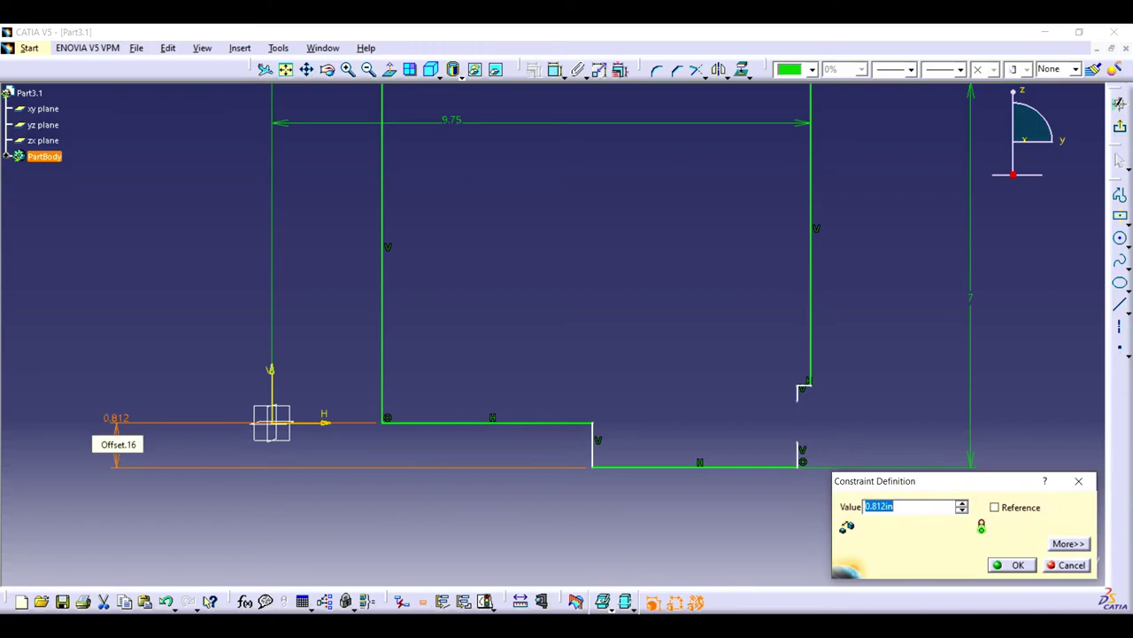
type("3")
key("Return")
- Set the right step height to 6 and dimension the right inner line from the vertical axis
left_click(286, 69)
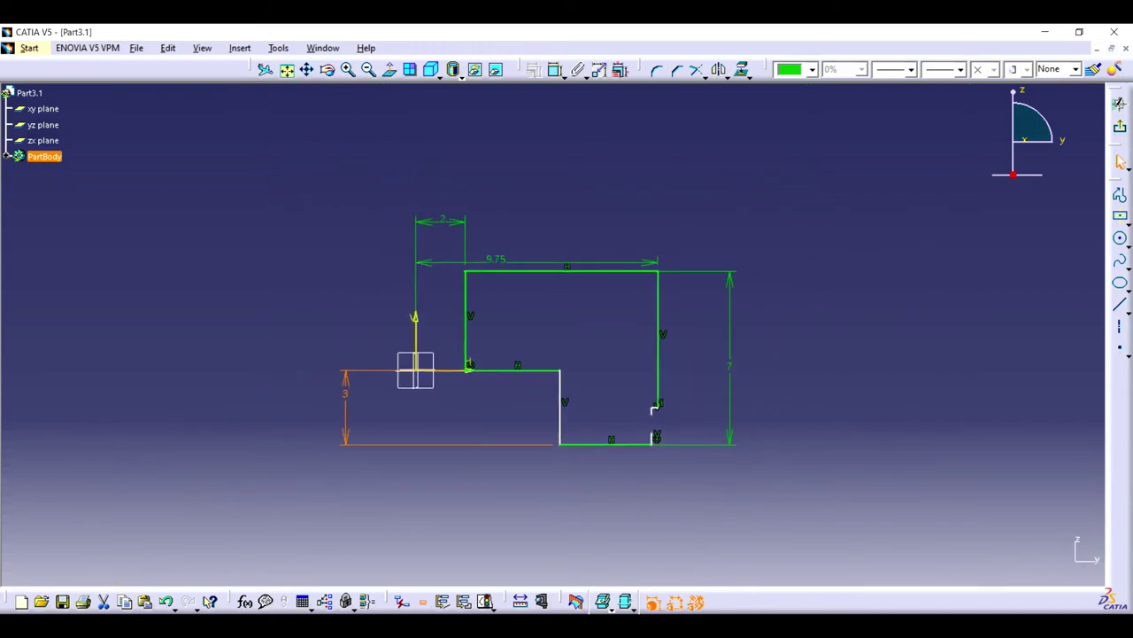
left_click(644, 400)
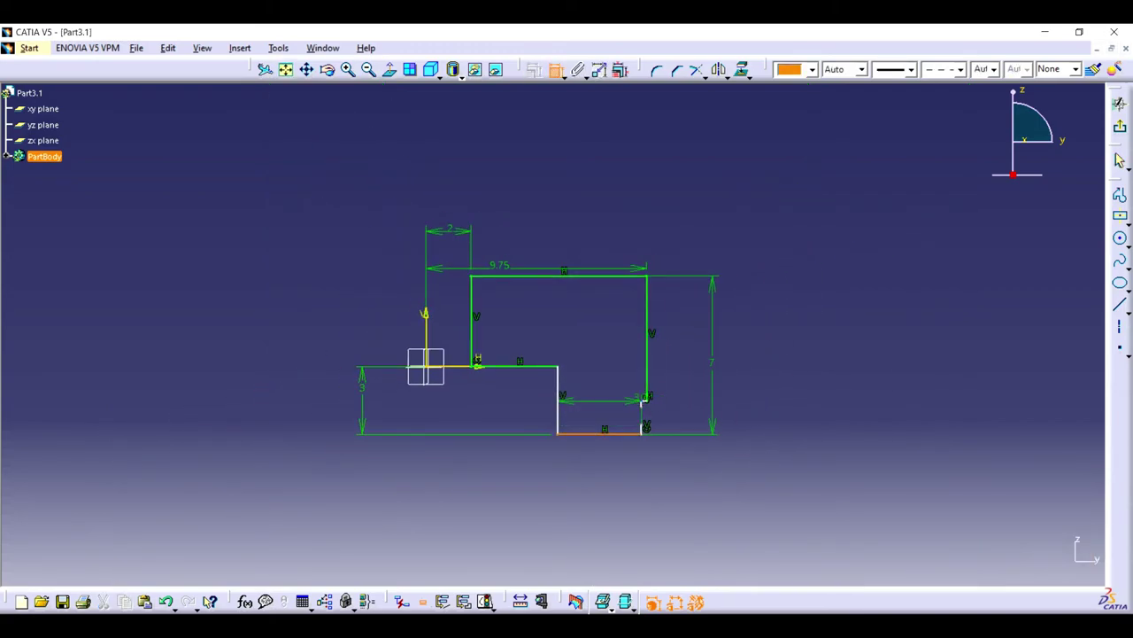
double_click(794, 427)
type("6")
key("Return")
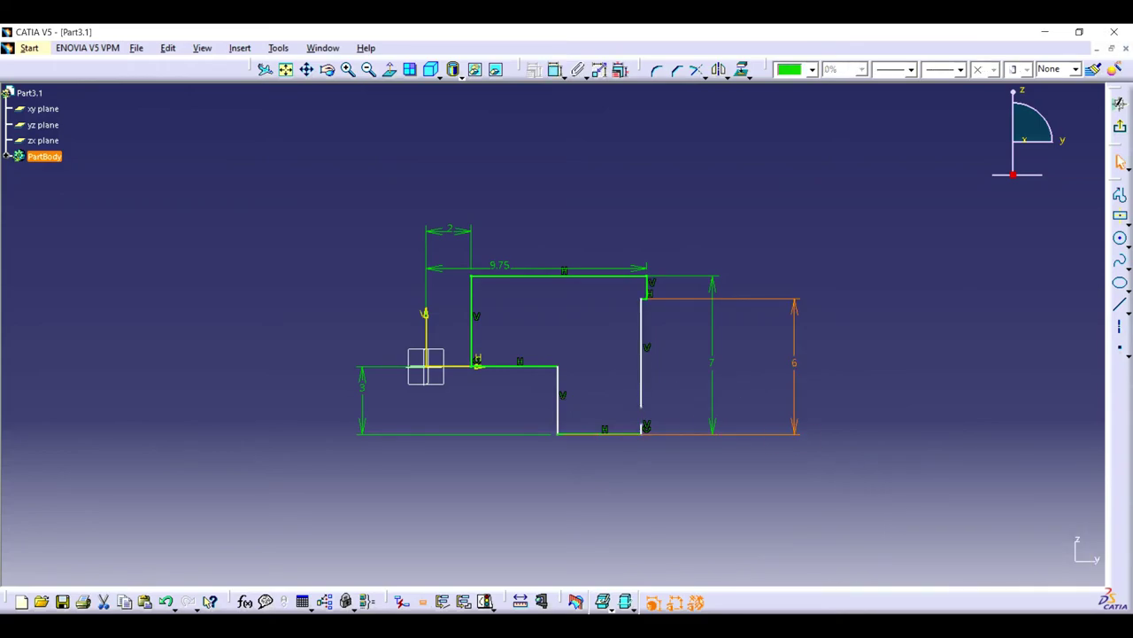
left_click(534, 69)
left_click(426, 337)
left_click(641, 354)
left_click(531, 482)
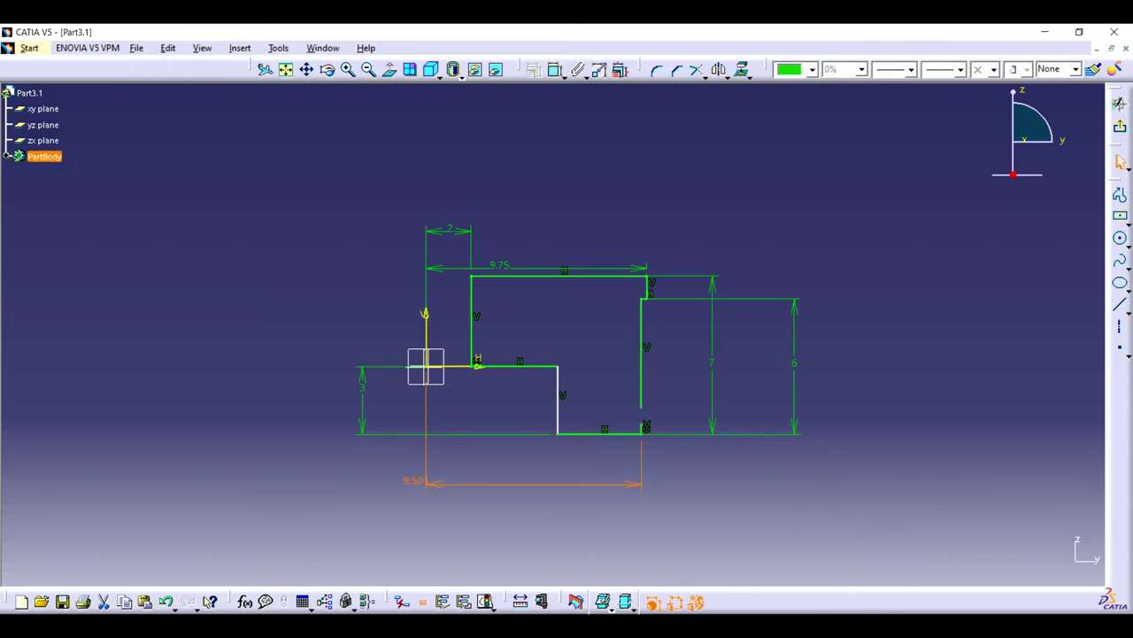
double_click(412, 481)
key("Return")
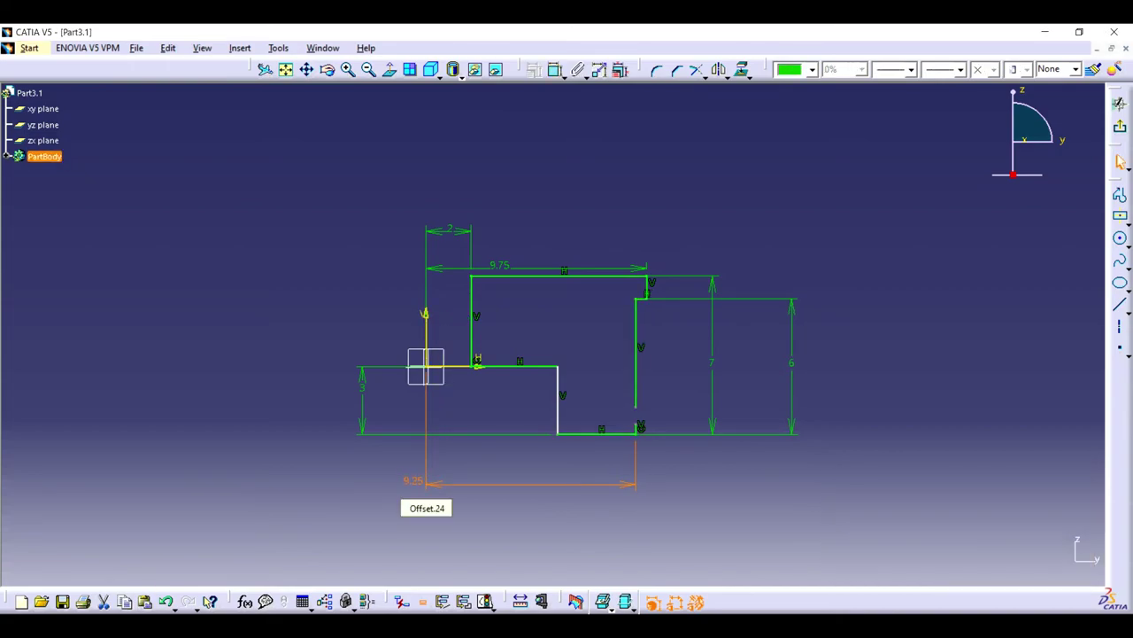
- Change the long horizontal line's 0.236 offset from the axis to 0
left_click(348, 70)
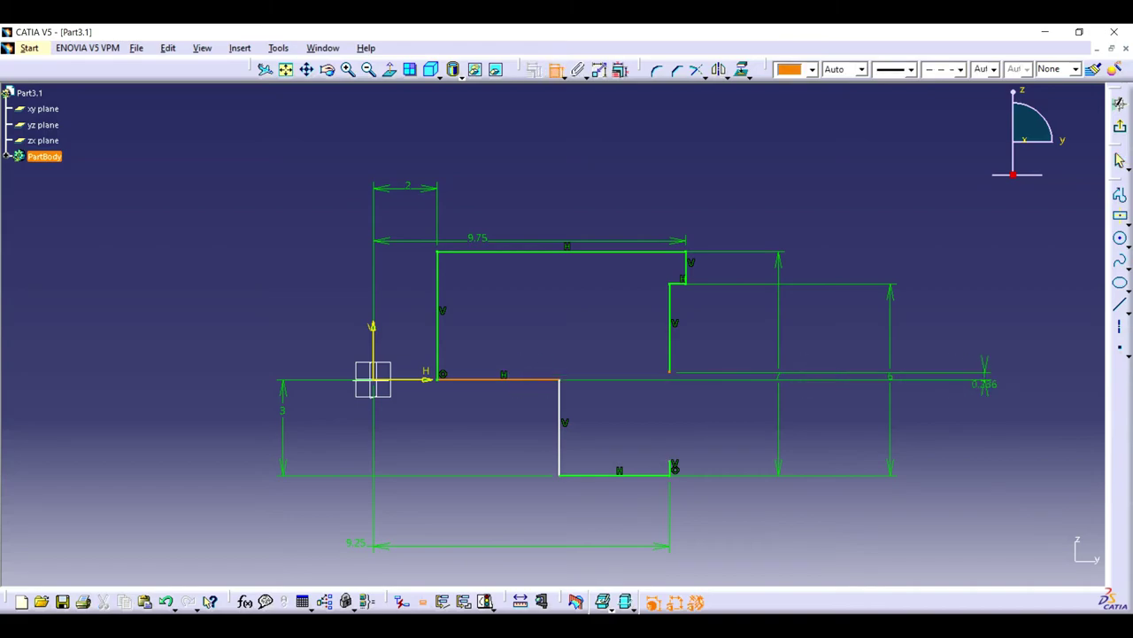
right_click(987, 381)
double_click(984, 381)
type("0in")
key("Return")
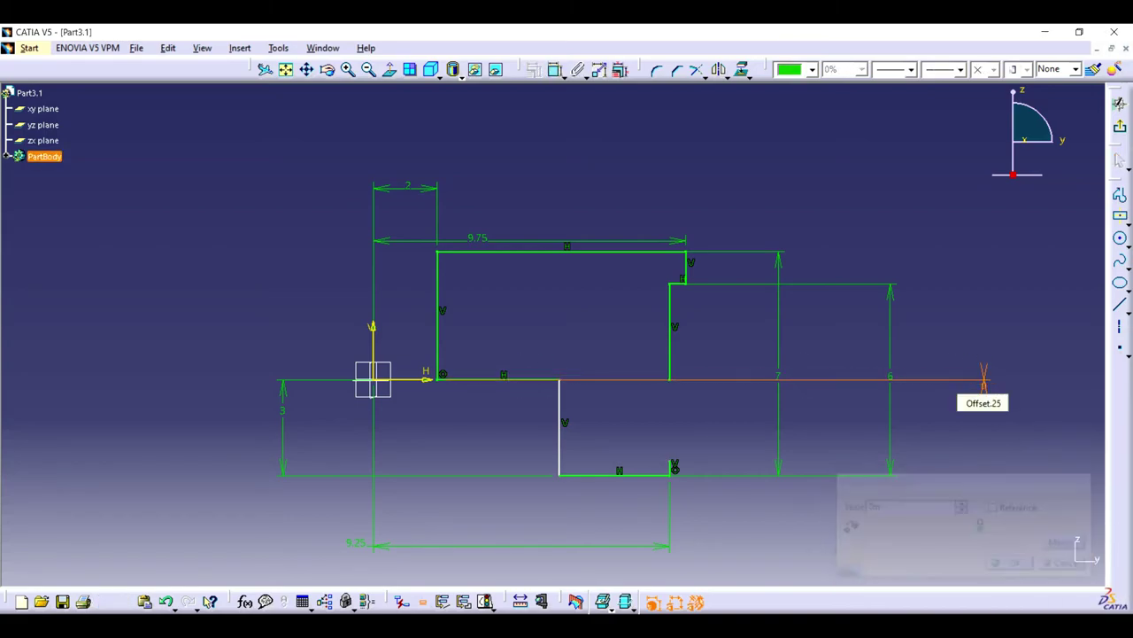
- Draw a circle of diameter 3 near the profile's lower step
left_click(1120, 239)
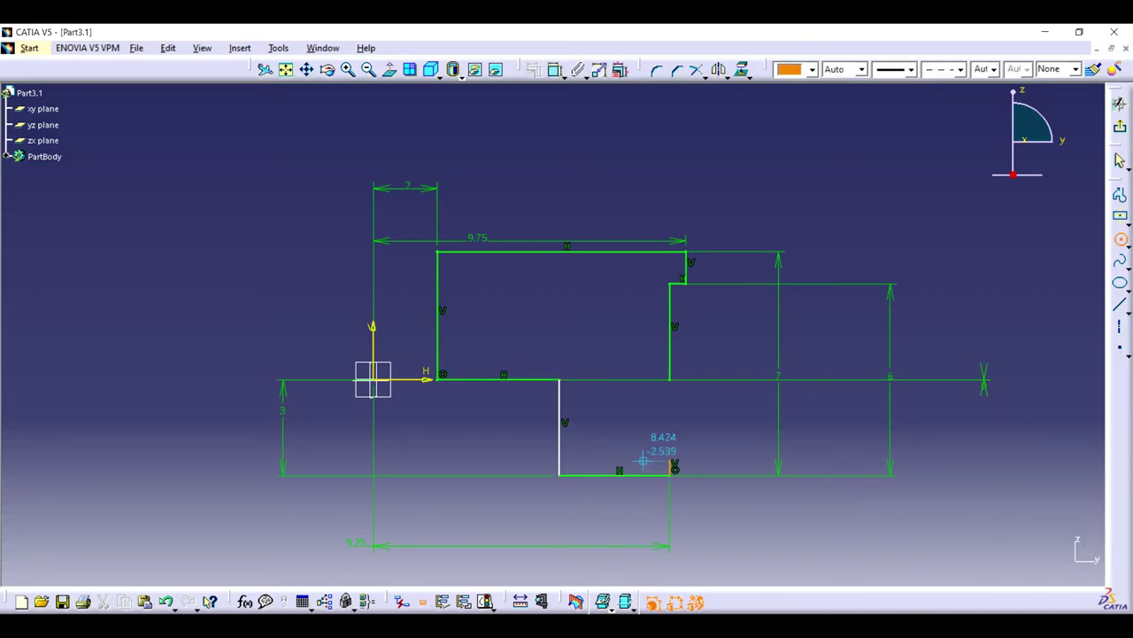
left_click(676, 409)
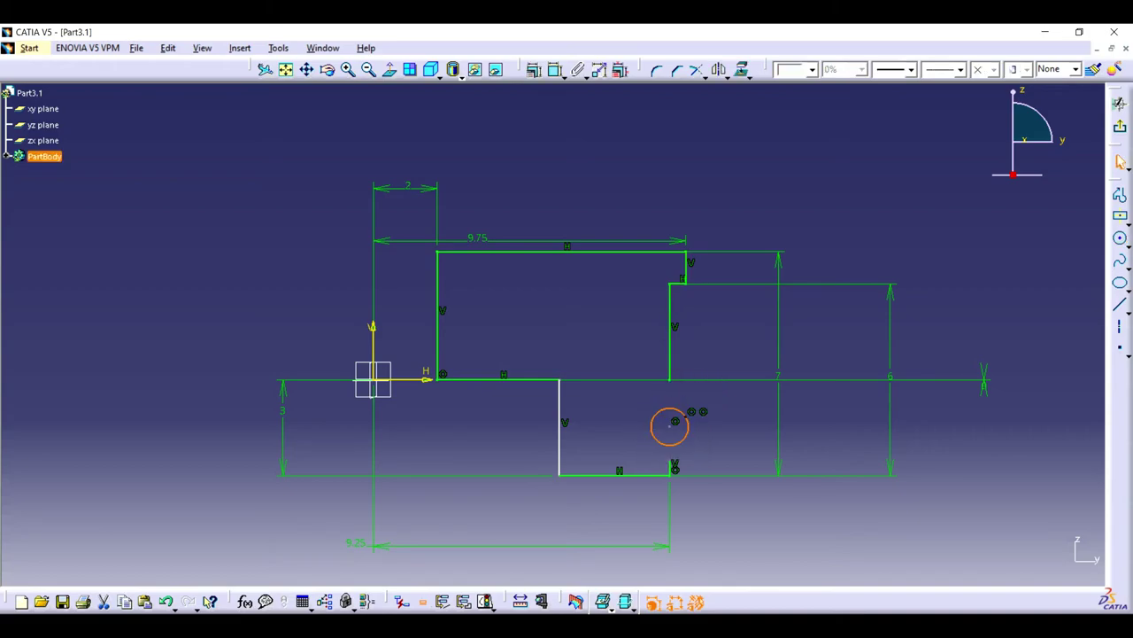
double_click(961, 319)
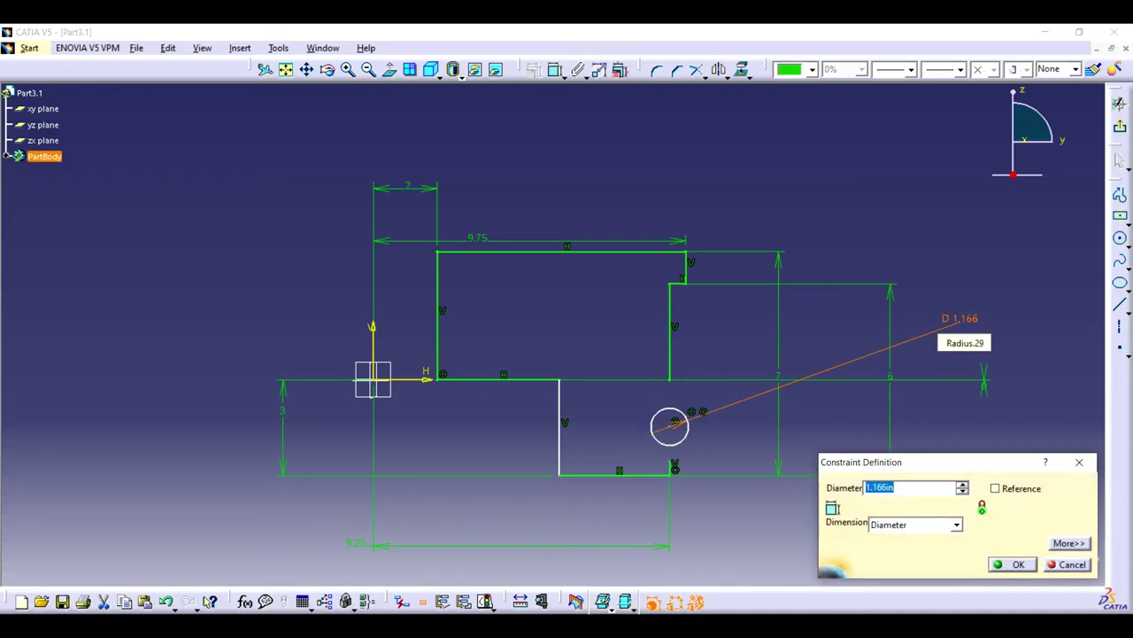
type("3")
key("Return")
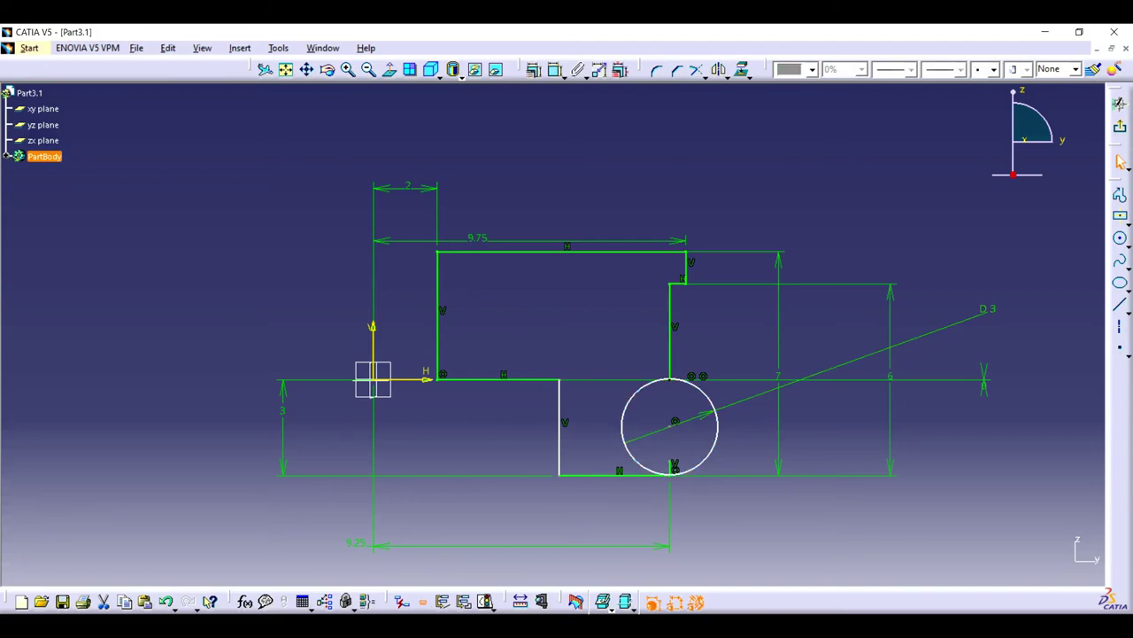
- Delete the long horizontal line and set the circle centre's axis offset to 0
right_click(983, 379)
left_click(1005, 583)
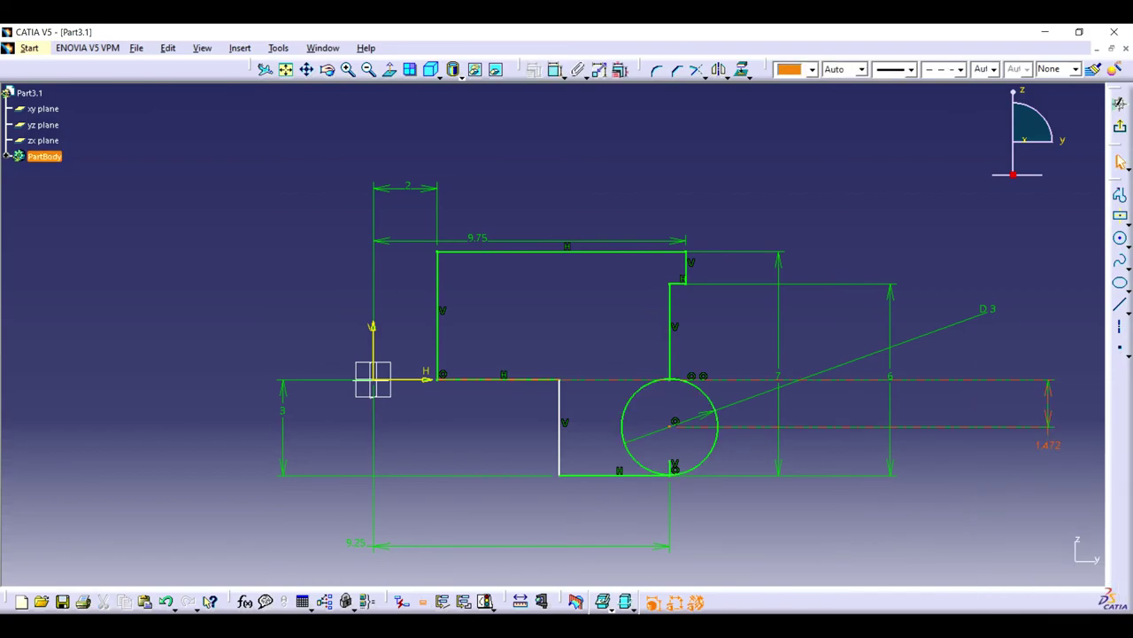
right_click(994, 437)
double_click(1048, 445)
type("0")
key("Return")
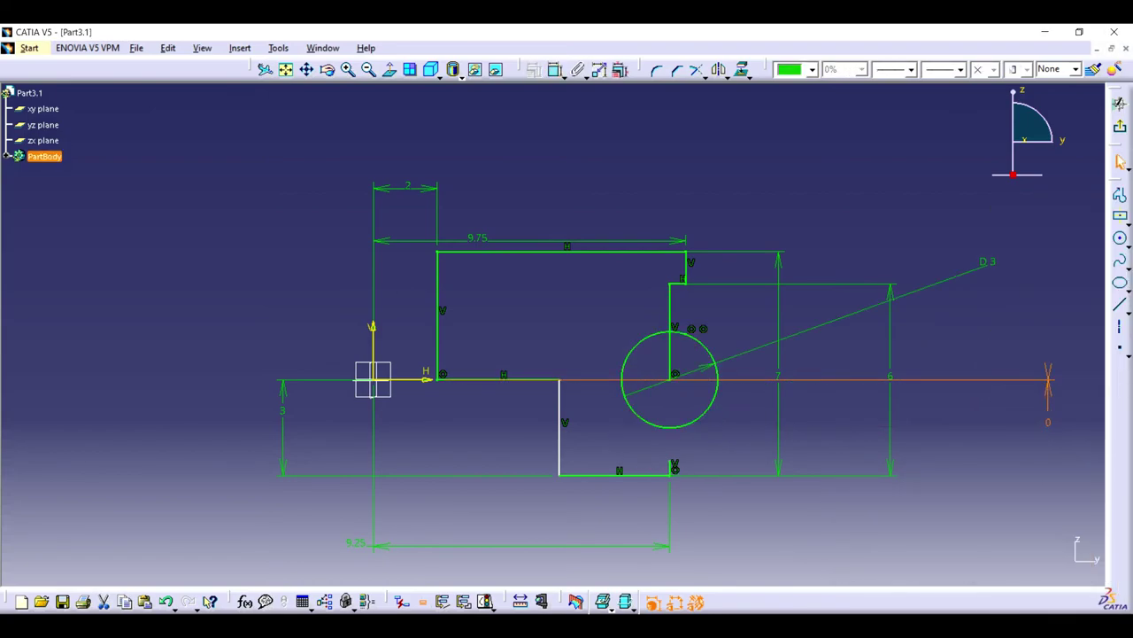
left_click(1120, 195)
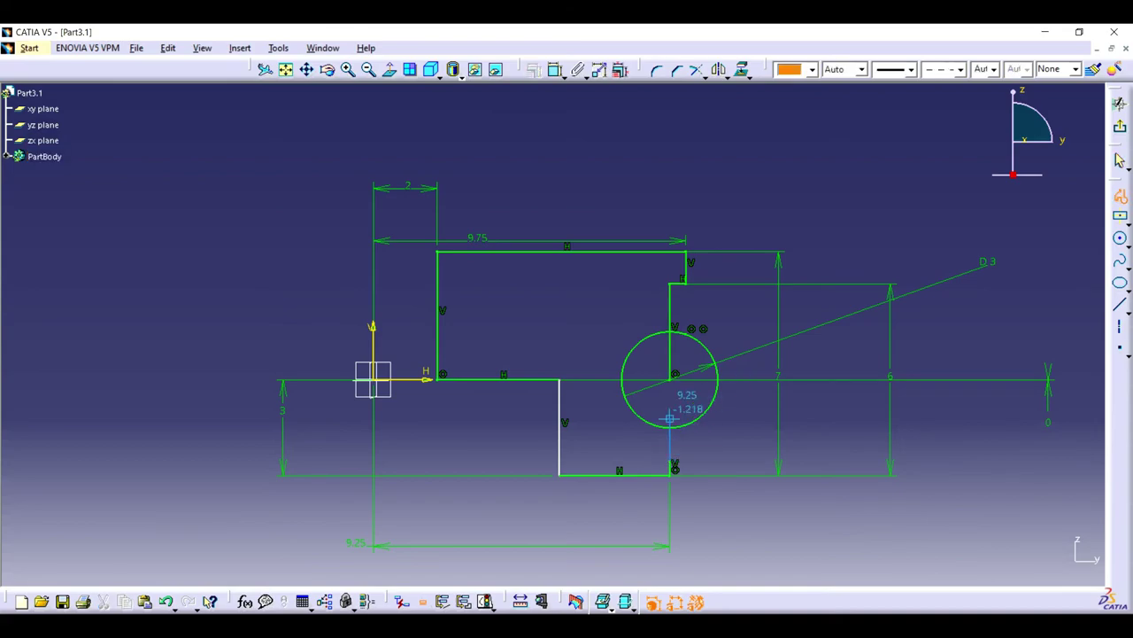
- Quick-trim the circle's right half, exit the sketch, and revolve the profile with Shaft
left_click(725, 76)
left_click(703, 76)
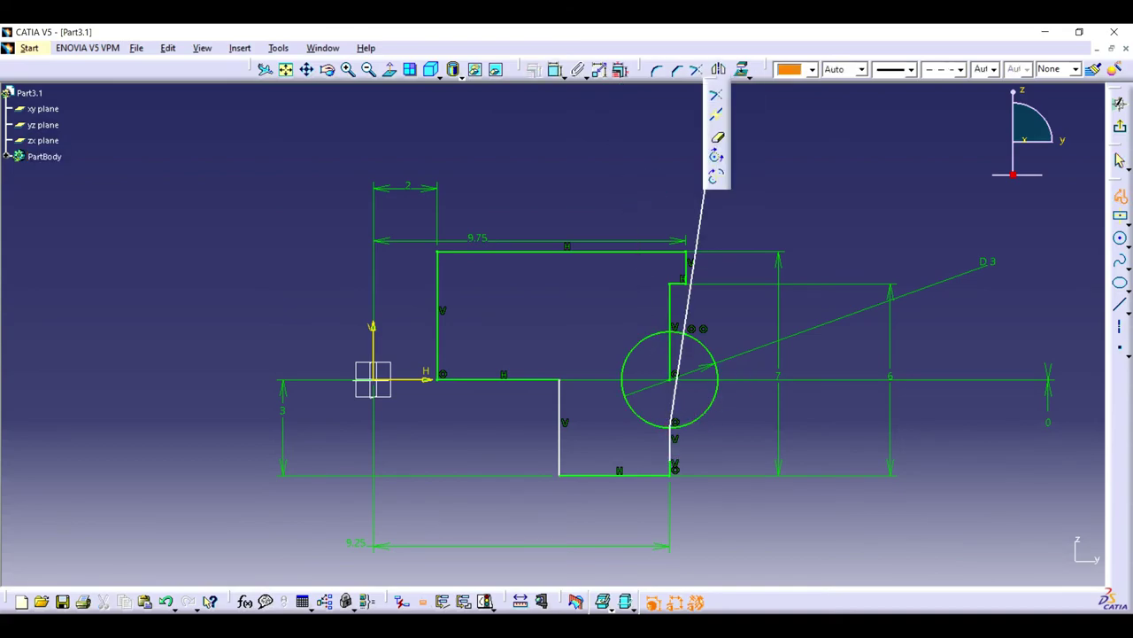
left_click(718, 138)
left_click(684, 333)
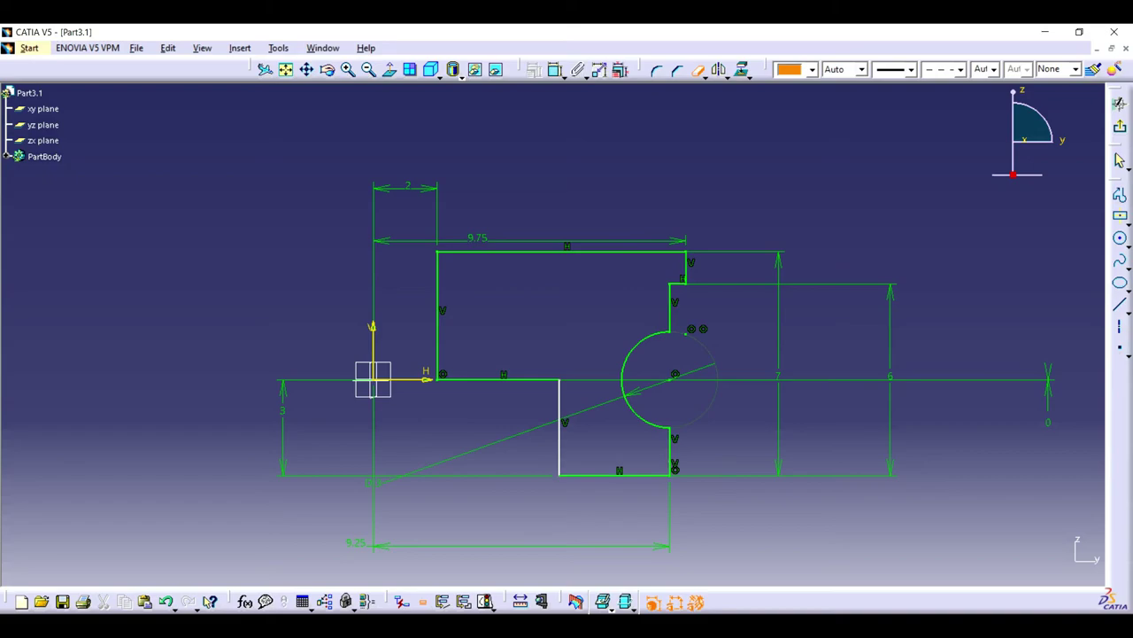
left_click(1120, 104)
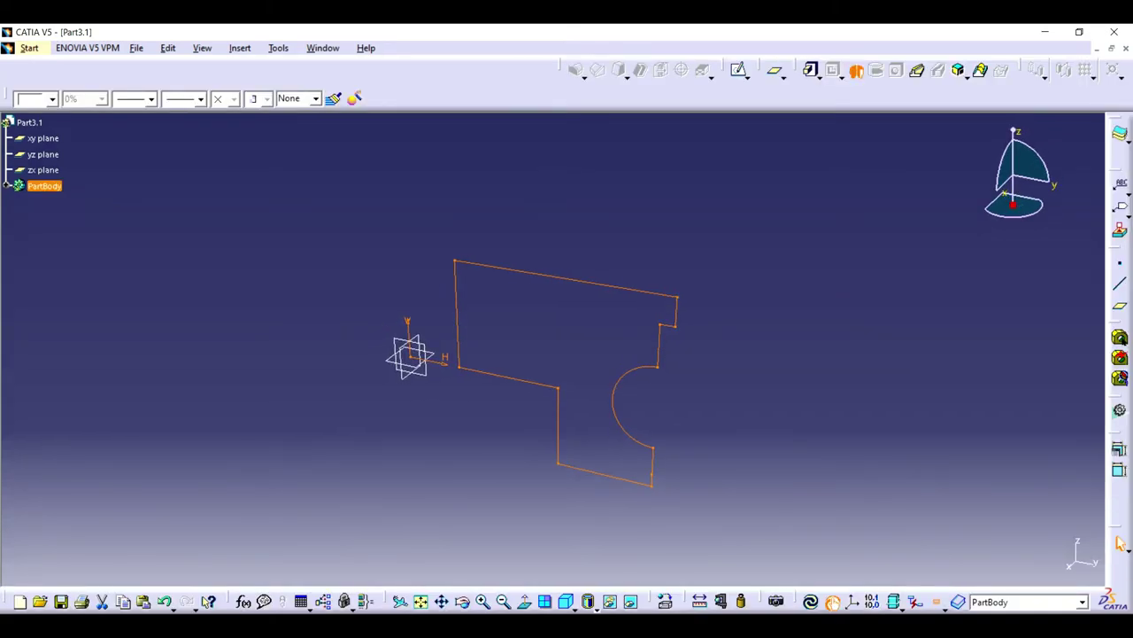
left_click(857, 69)
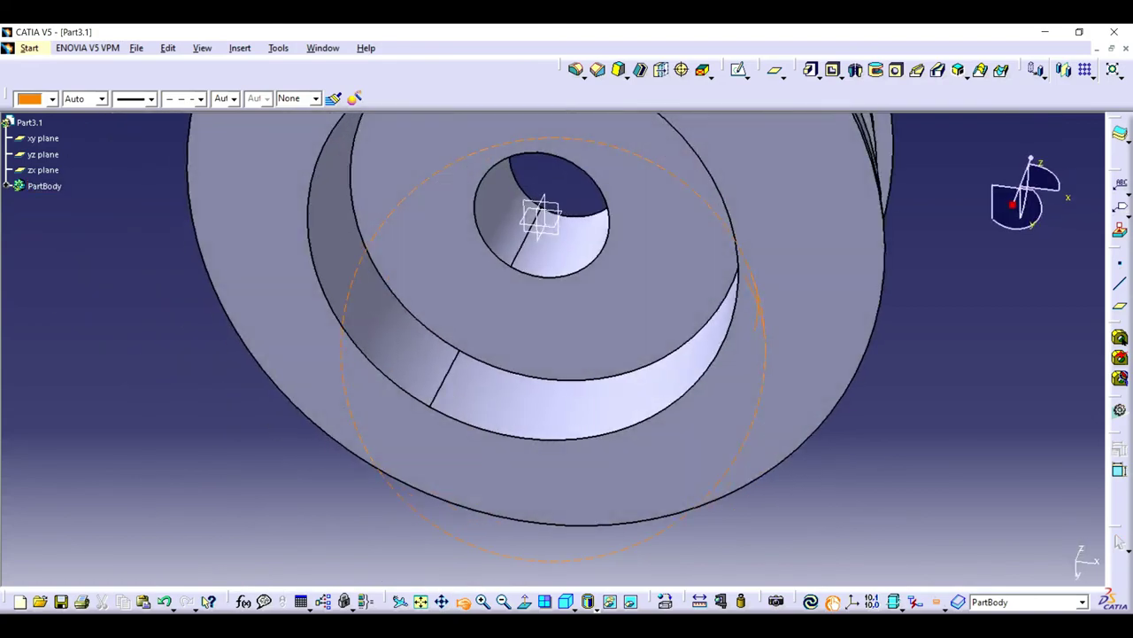
mouse_move(567, 354)
middle_mouse_down()
mouse_move(580, 408)
mouse_move(638, 372)
middle_mouse_up()
- In Generative Shape Design, create an axis through the bore face and a point on the bore edge
left_click(29, 48)
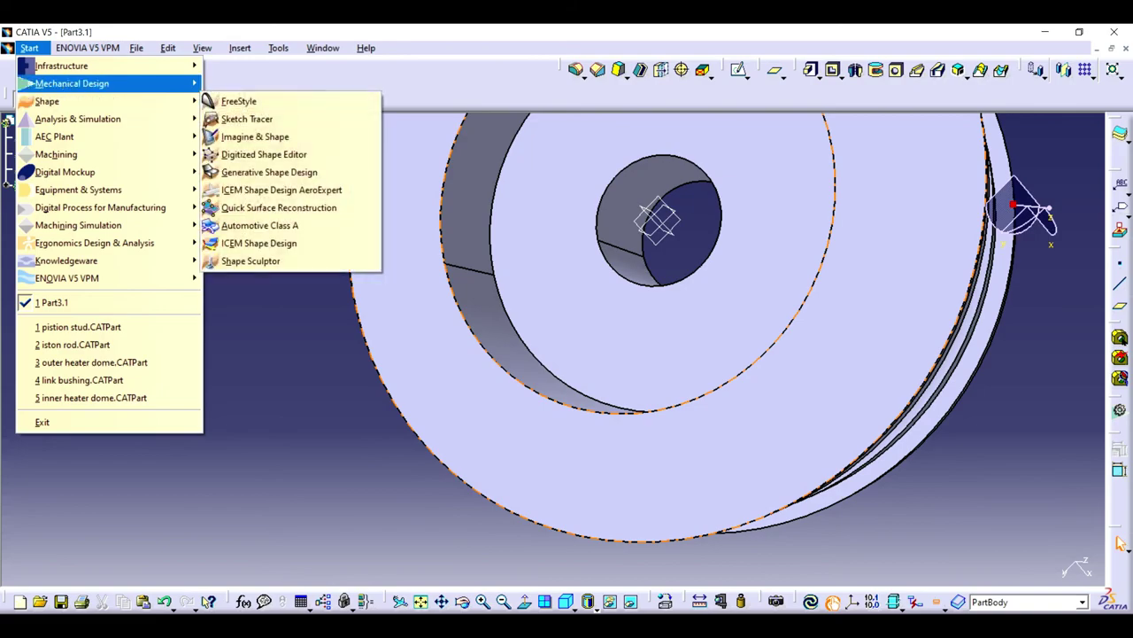
left_click(292, 379)
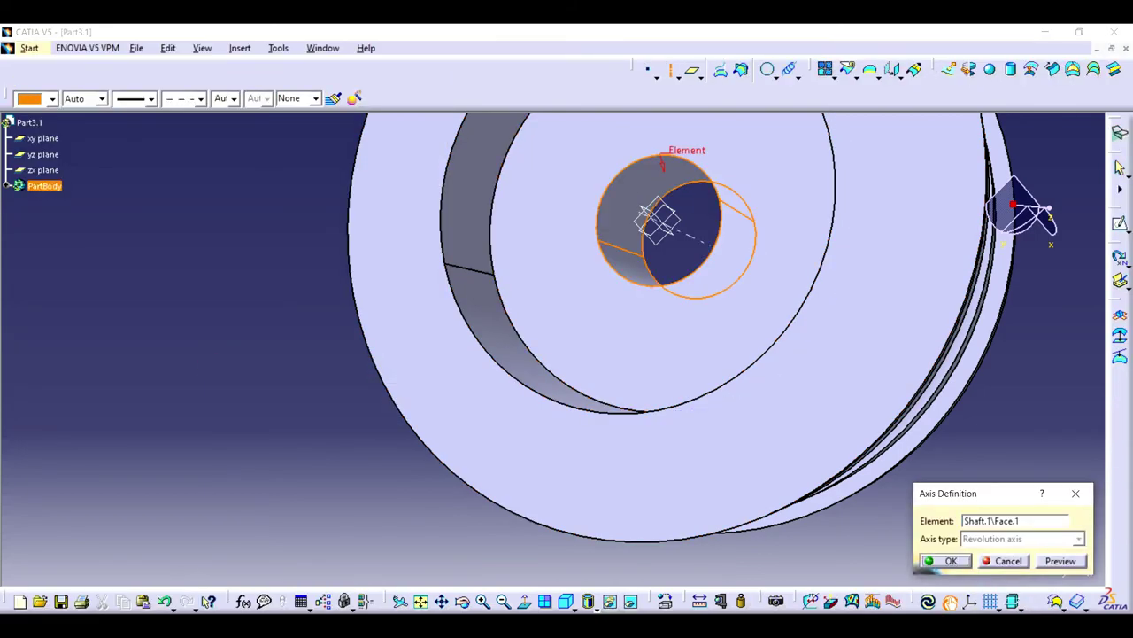
left_click(946, 561)
left_click(649, 69)
left_click(719, 202)
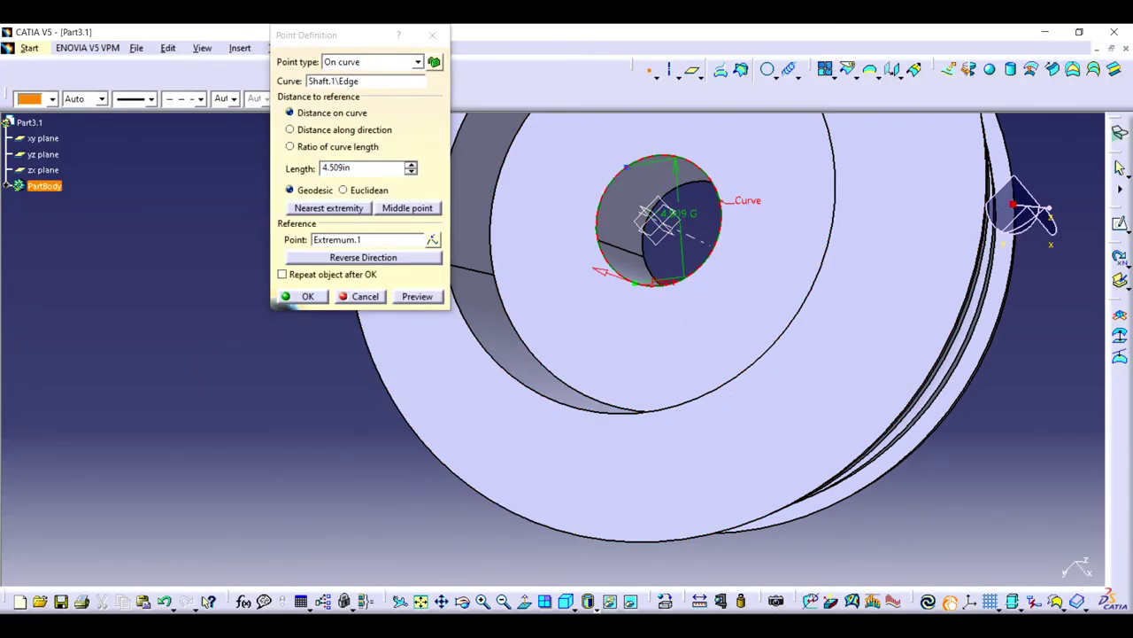
left_click(301, 296)
- Create a 3in-tall helix starting at that point around the bore axis
left_click(790, 69)
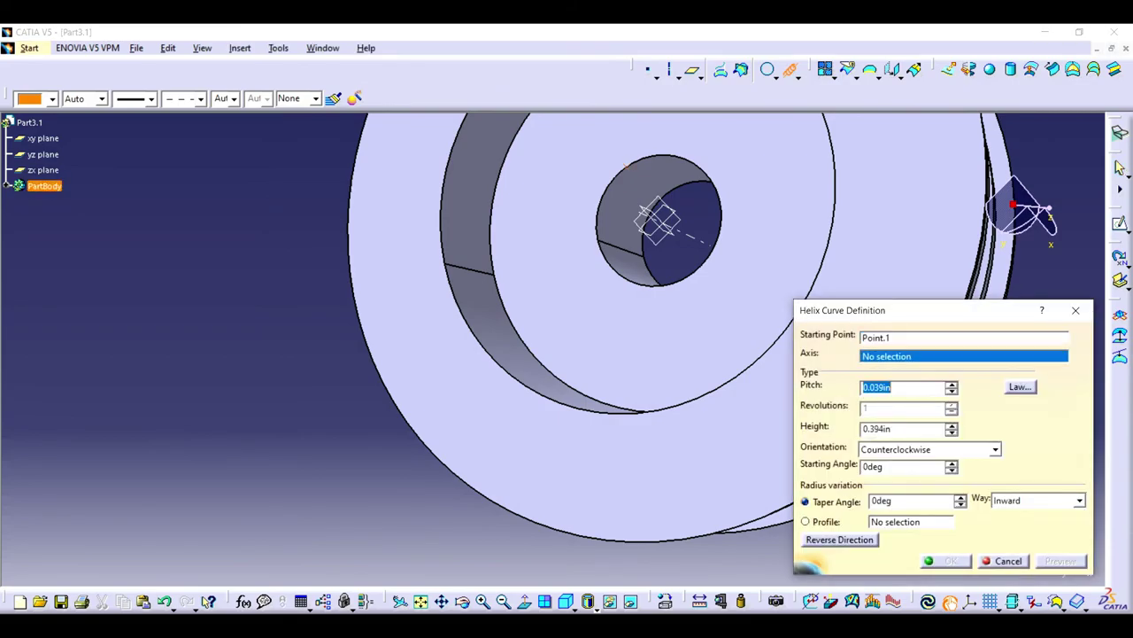
left_click(695, 238)
middle_click_drag(567, 354, 531, 336)
type("3")
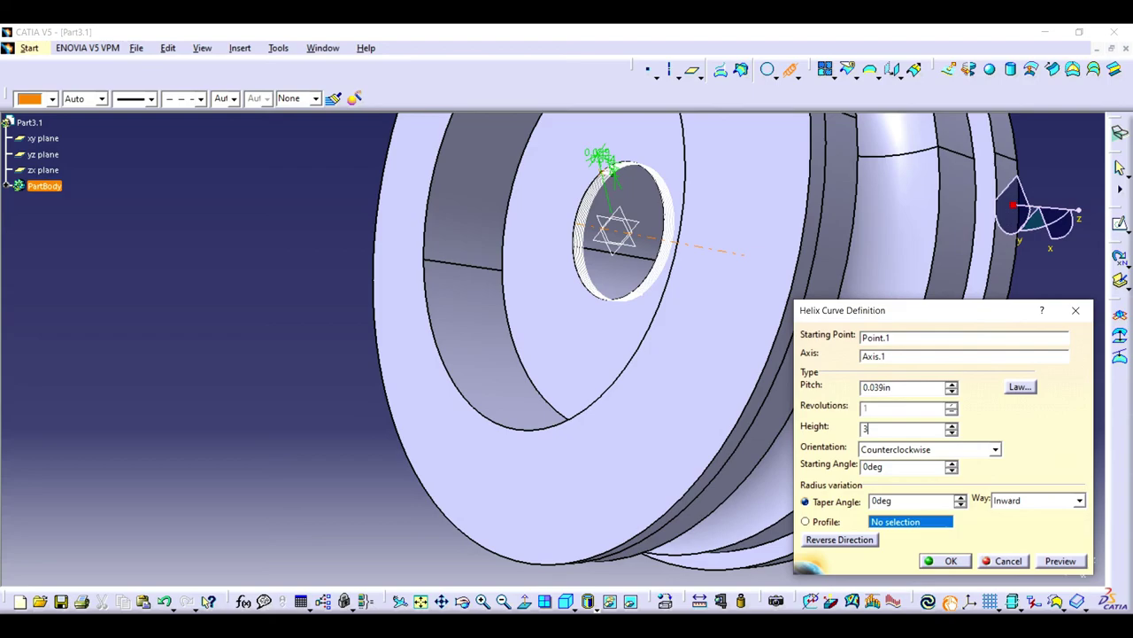
key("Return")
key("Return")
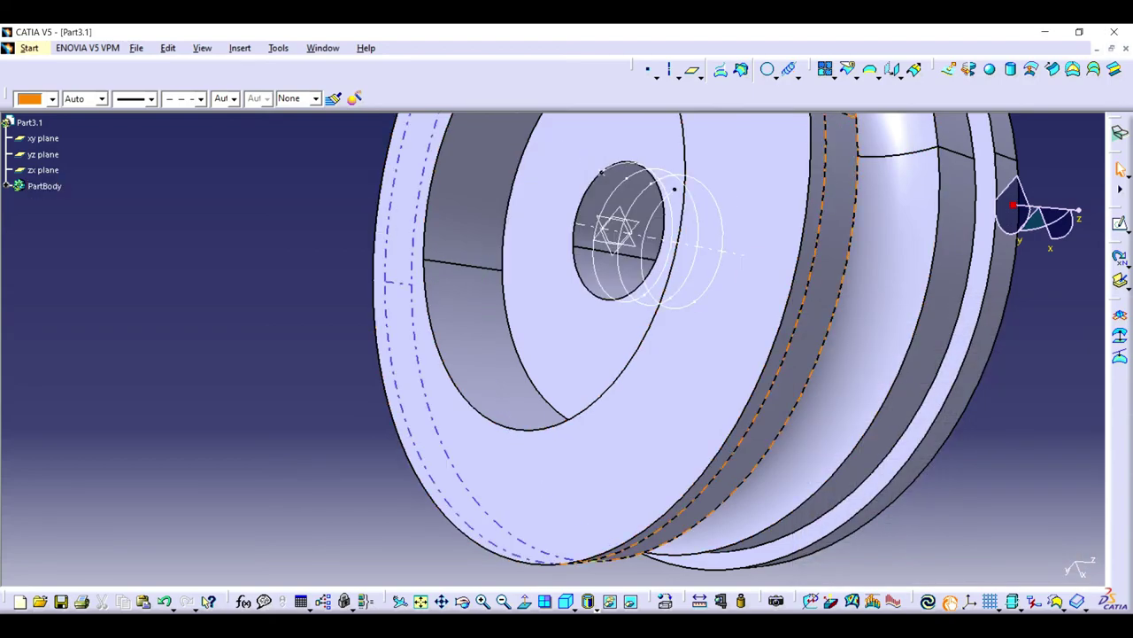
middle_click_drag(673, 336, 620, 319)
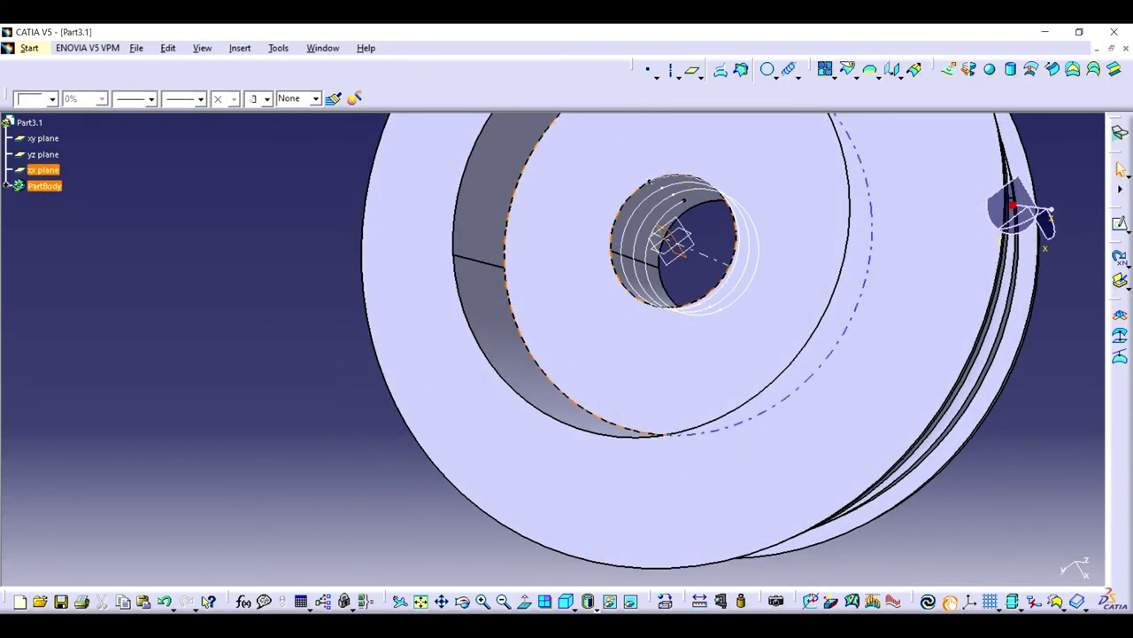
- Add a plane parallel through the helix start point and open a sketch on it
left_click(692, 69)
left_click(649, 182)
left_click(921, 448)
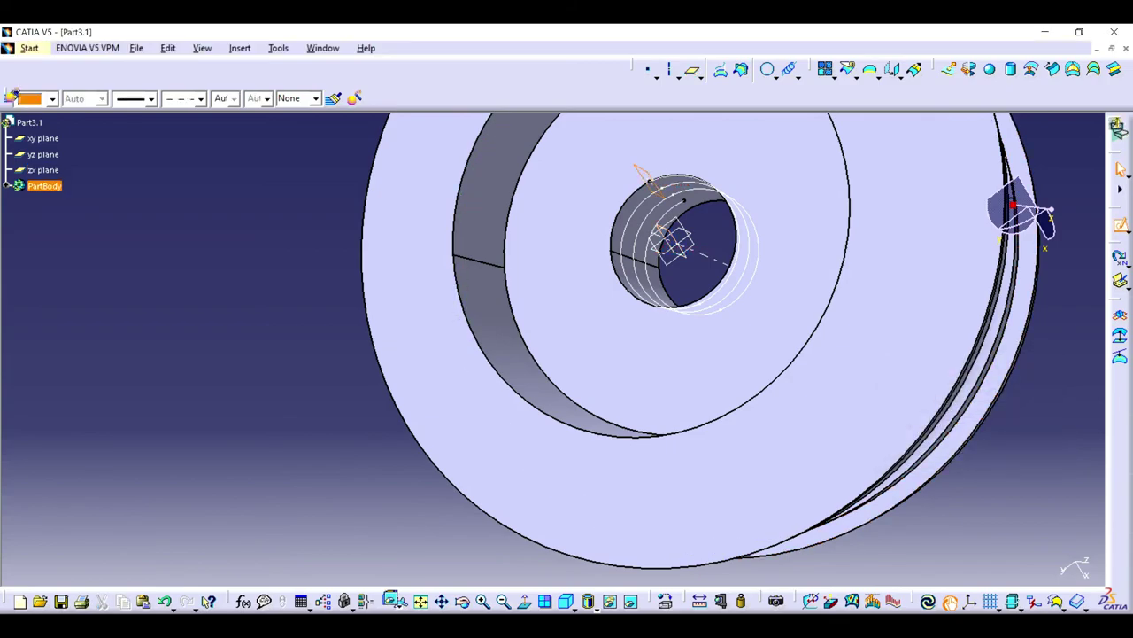
left_click(1120, 224)
left_click(285, 69)
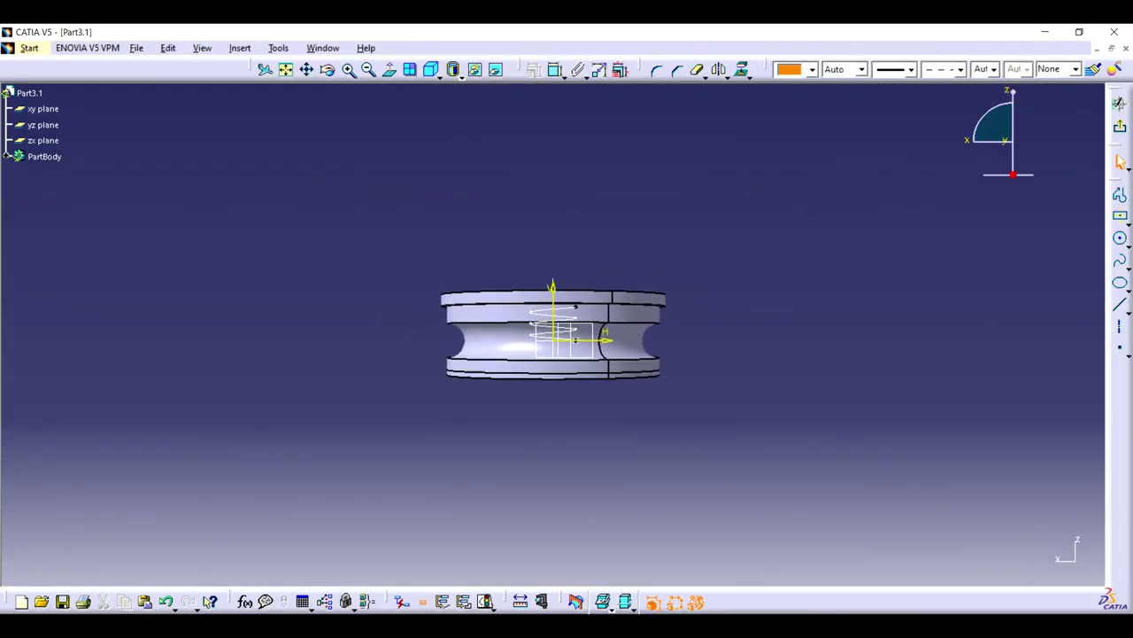
- Sketch a circle at the helix start and set its diameter to 0.5
left_click(348, 69)
left_click(600, 345)
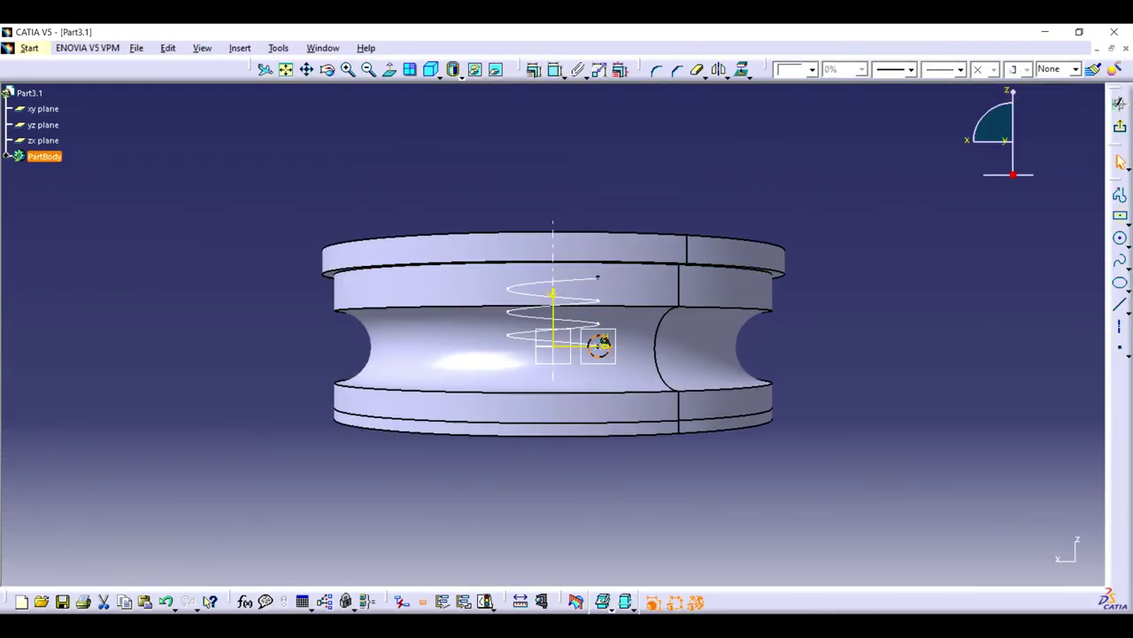
double_click(913, 323)
type("0.5")
key("Return")
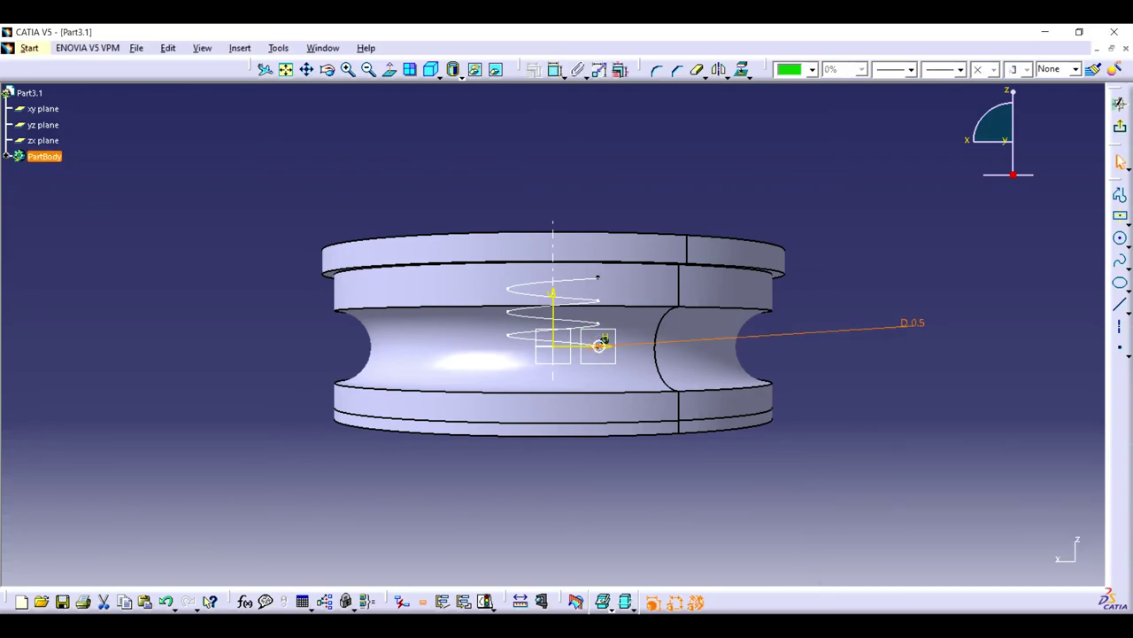
- Exit the sketch and return to the Part Design workbench
left_click(1120, 126)
left_click(30, 47)
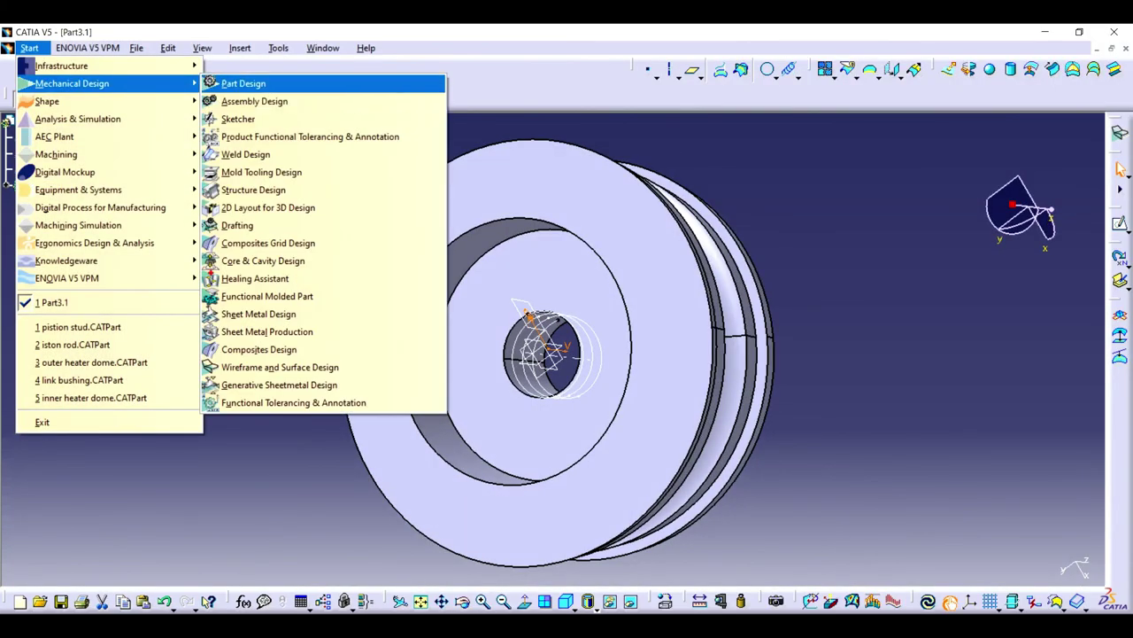
left_click(244, 84)
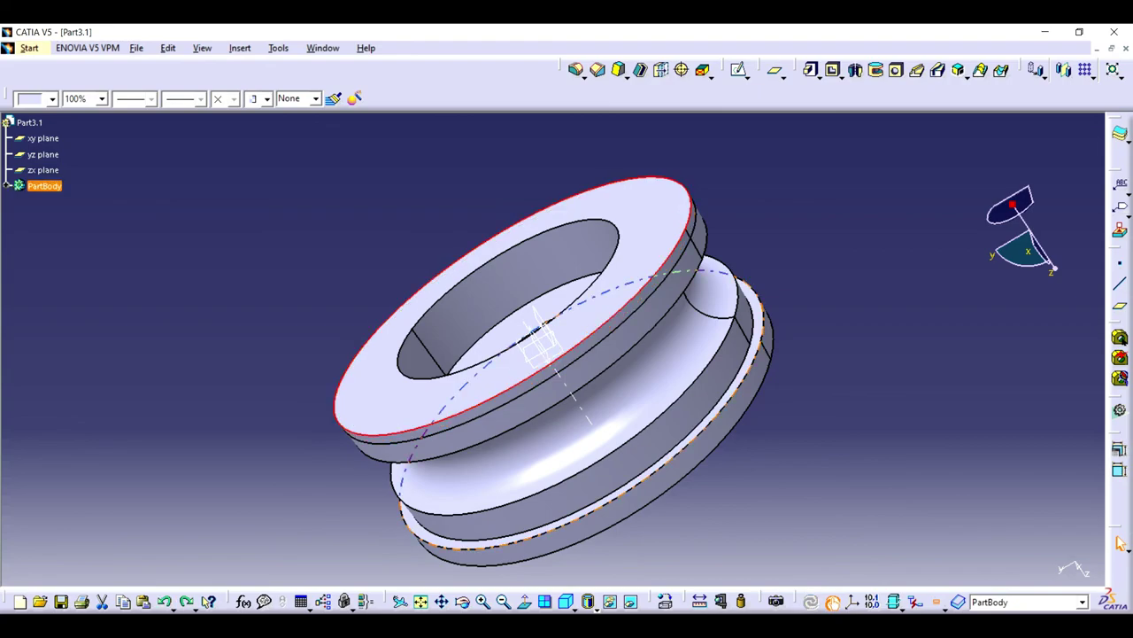
- Open Save As in the st engine folder and begin entering a new part name
key("Up")
key("Return")
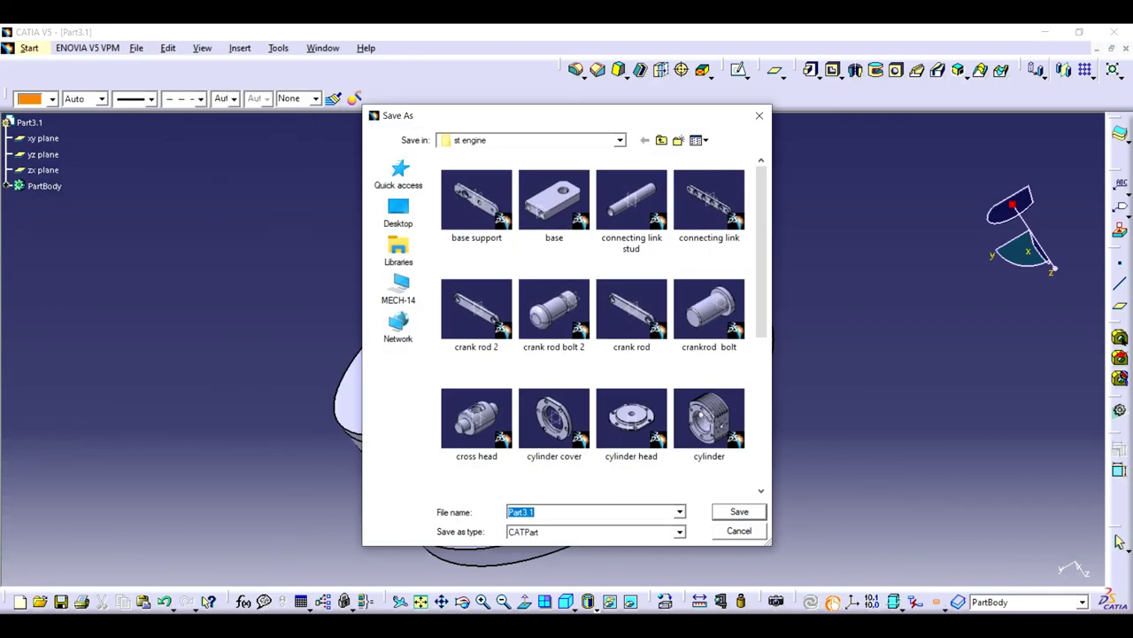
type("pist")
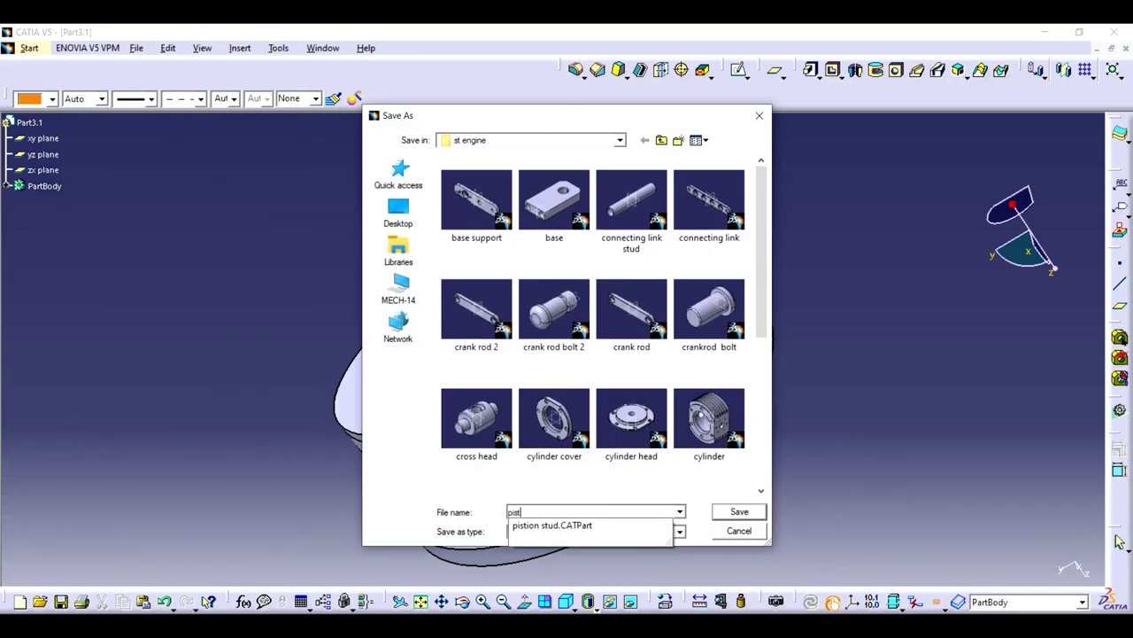